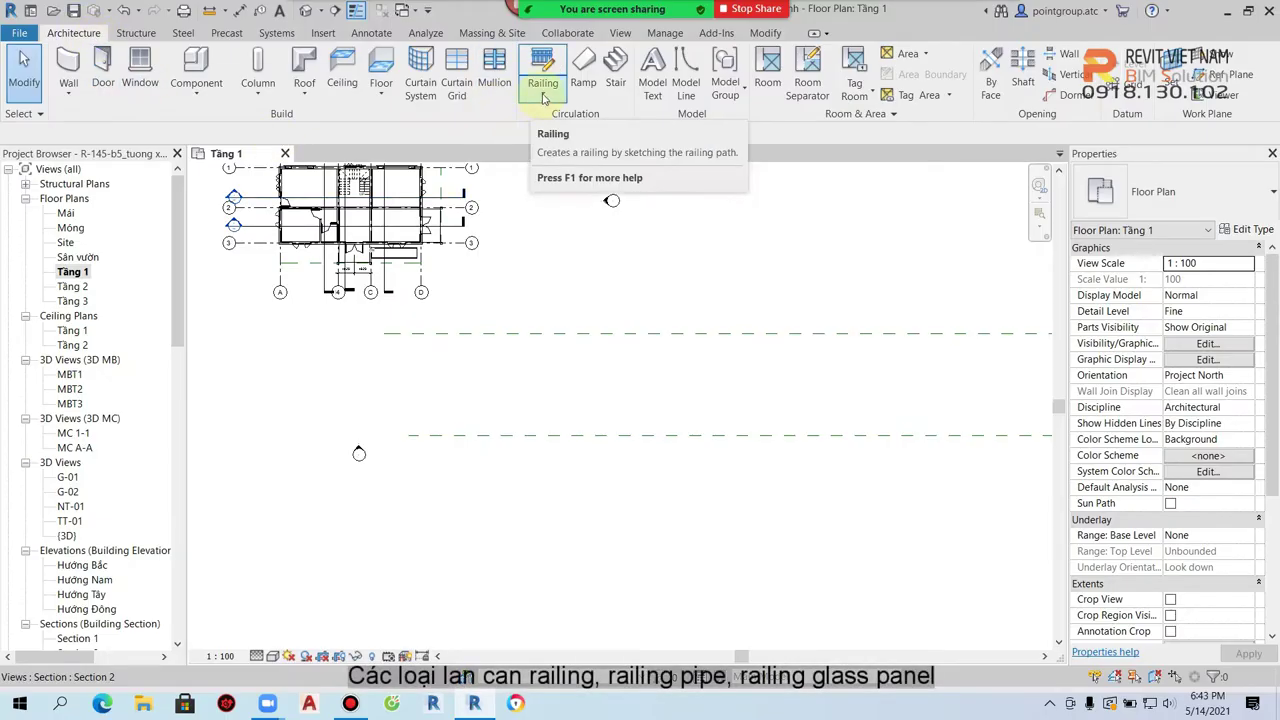
- Bring up the Railing creation choices on the Architecture tab, then start a new stair
click(543, 95)
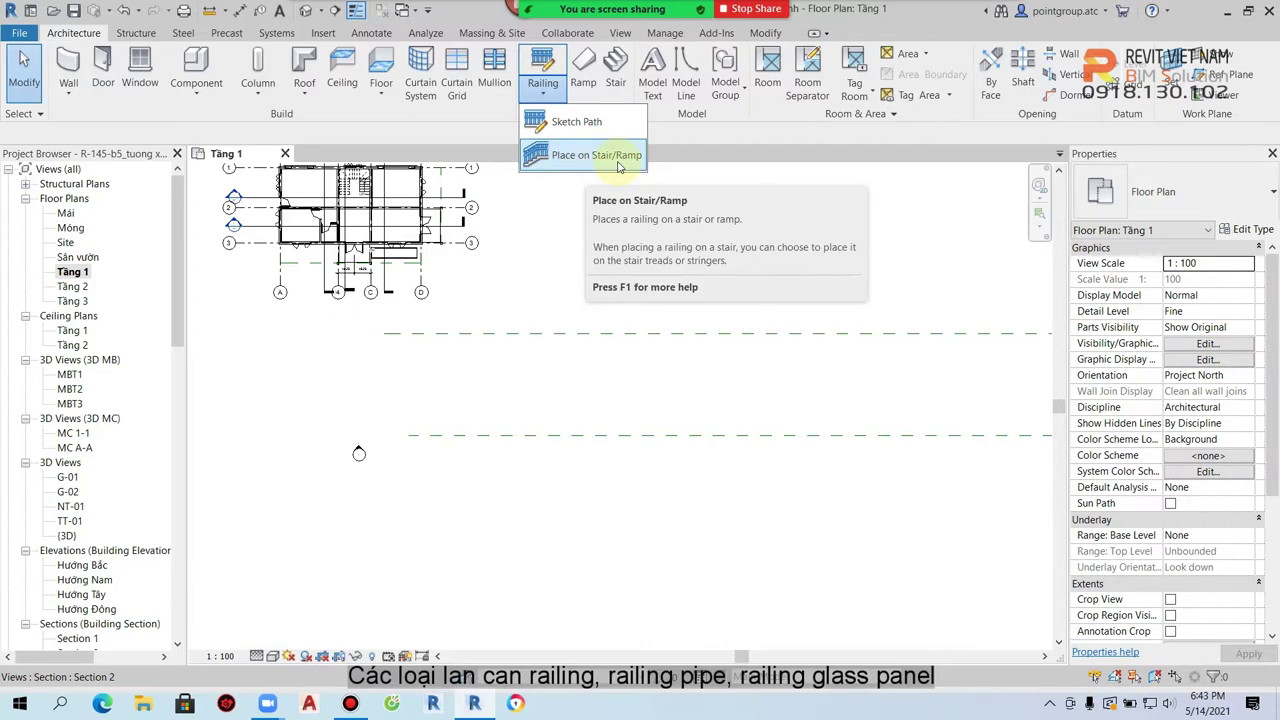
click(615, 72)
- Sketch a trial stair run, then select and delete it
click(604, 428)
click(606, 385)
key(Escape)
scroll(599, 405, up, 3)
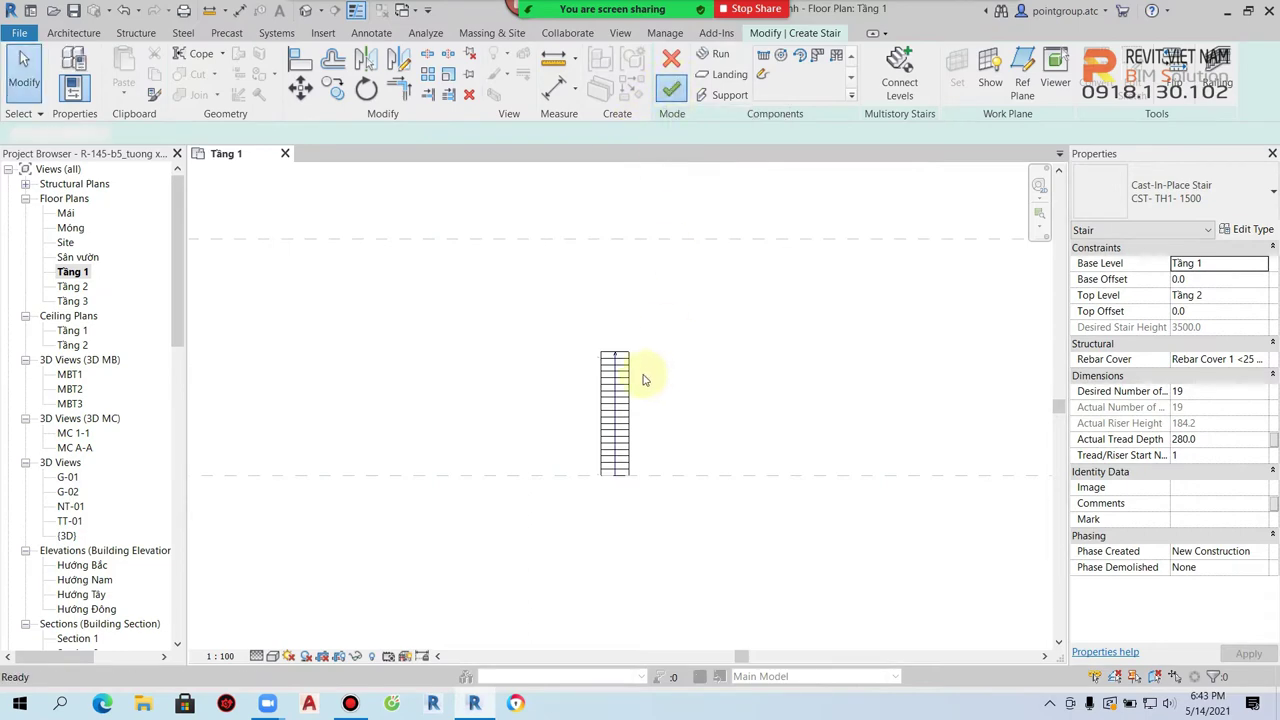
scroll(645, 375, up, 3)
scroll(640, 320, down, 1)
click(576, 350)
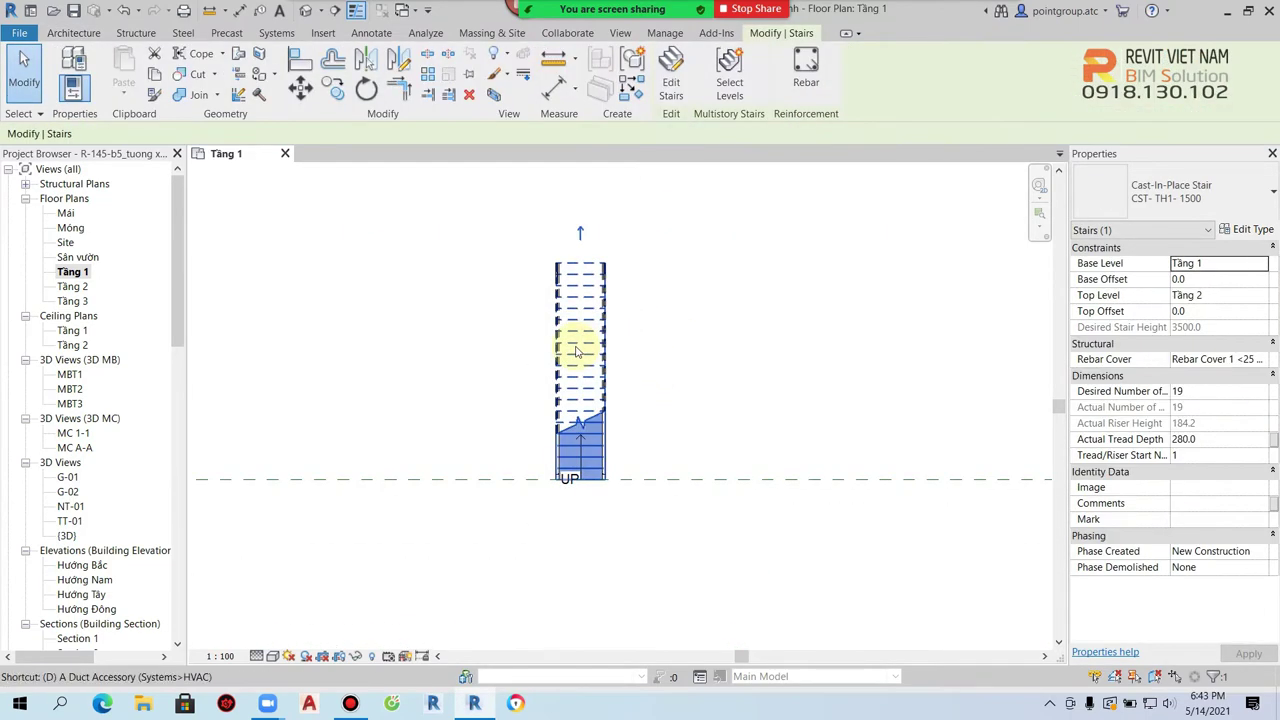
key(Delete)
- Start a new stair and set its railing to 900mm on treads
click(611, 57)
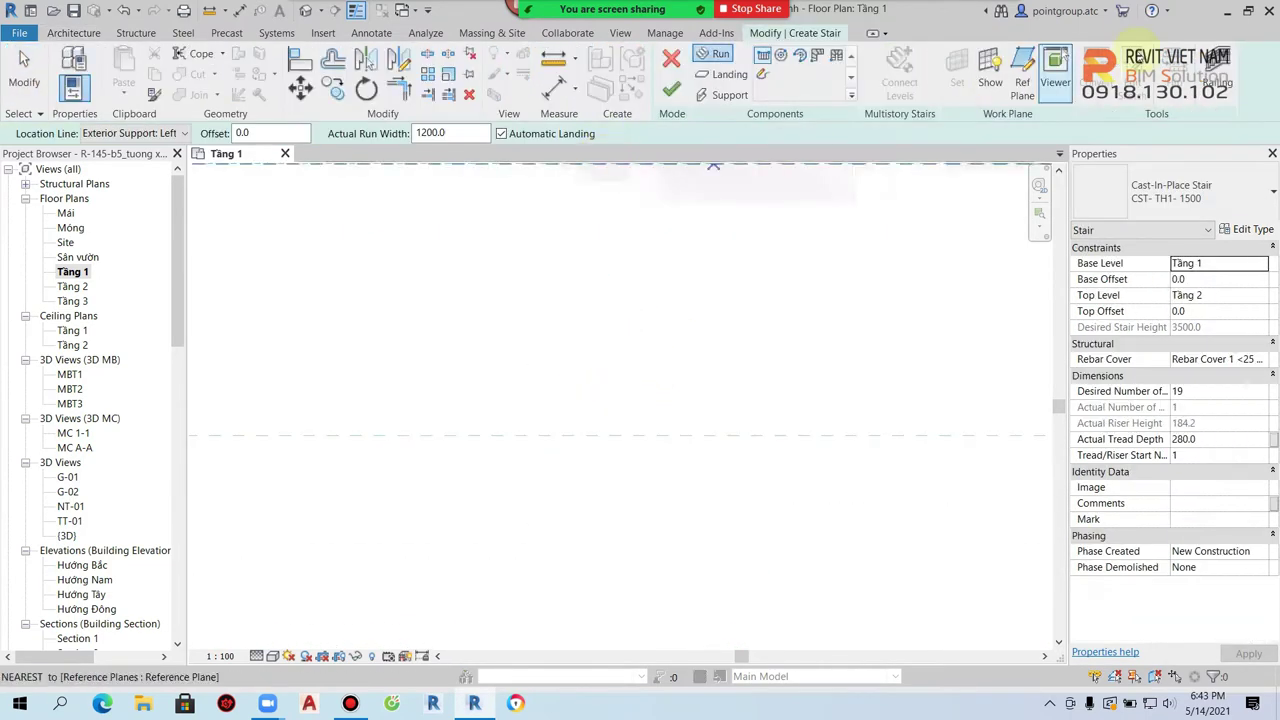
click(1057, 70)
click(660, 313)
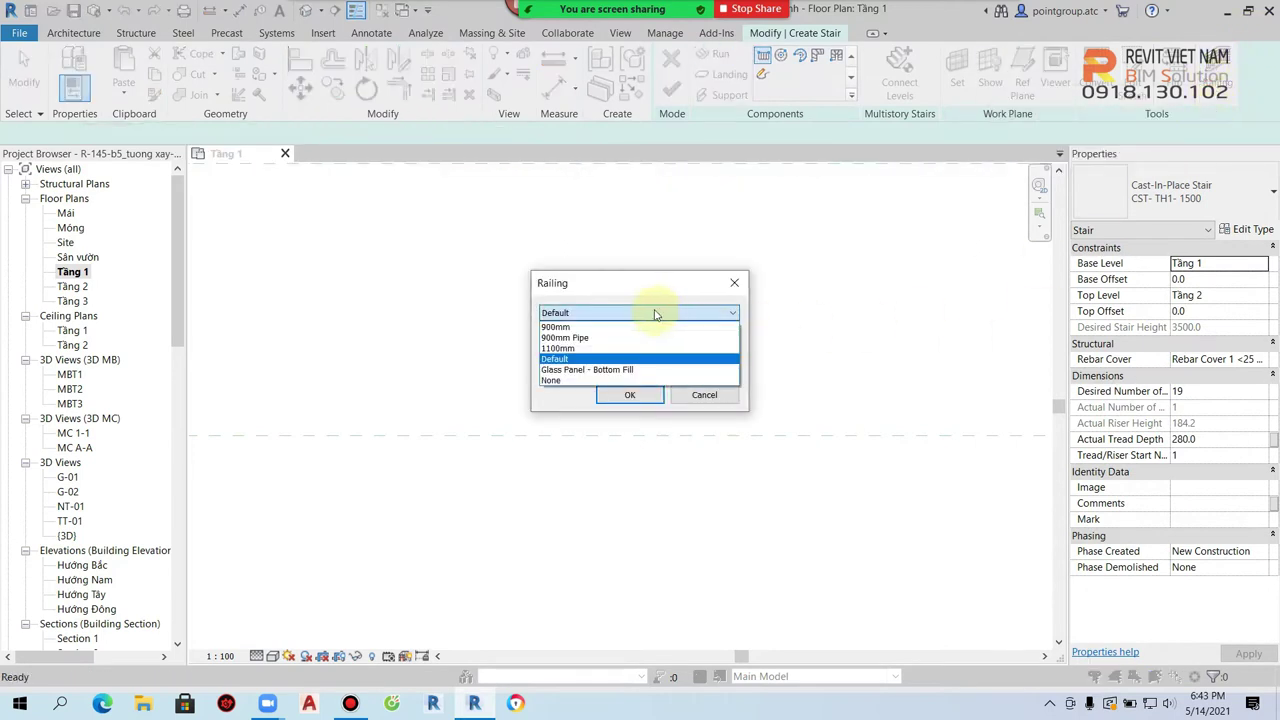
click(576, 339)
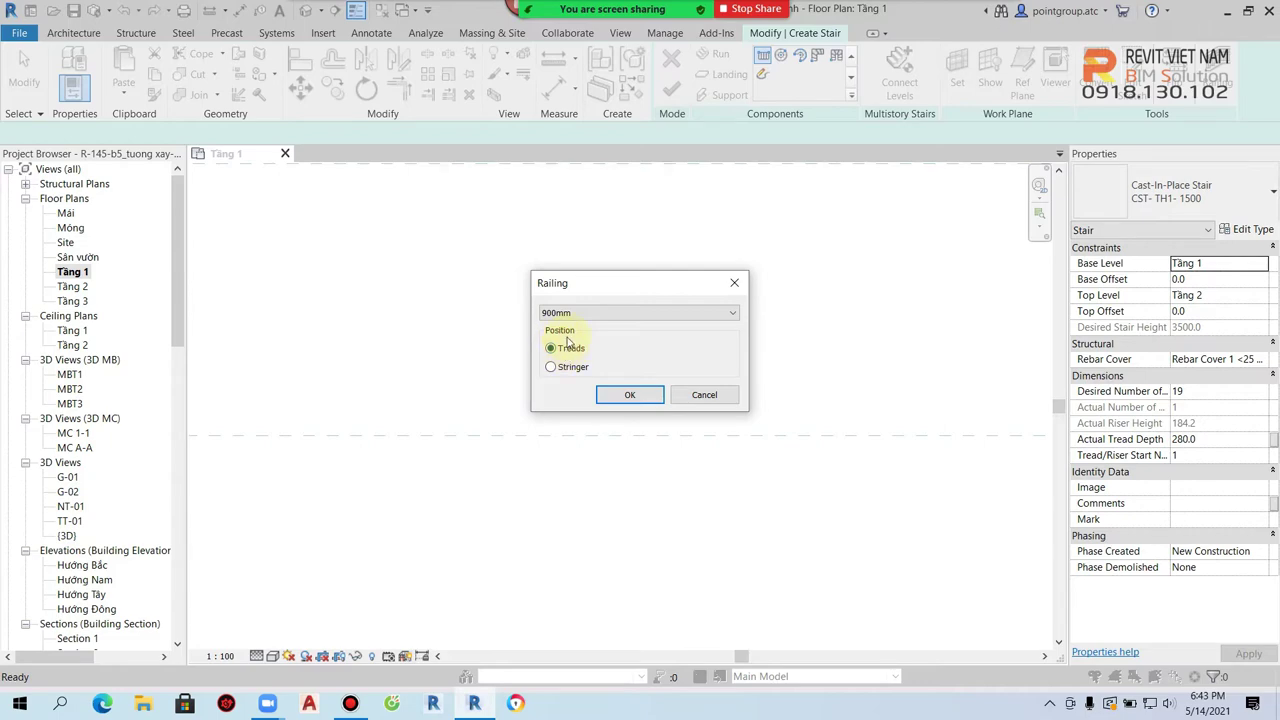
click(630, 394)
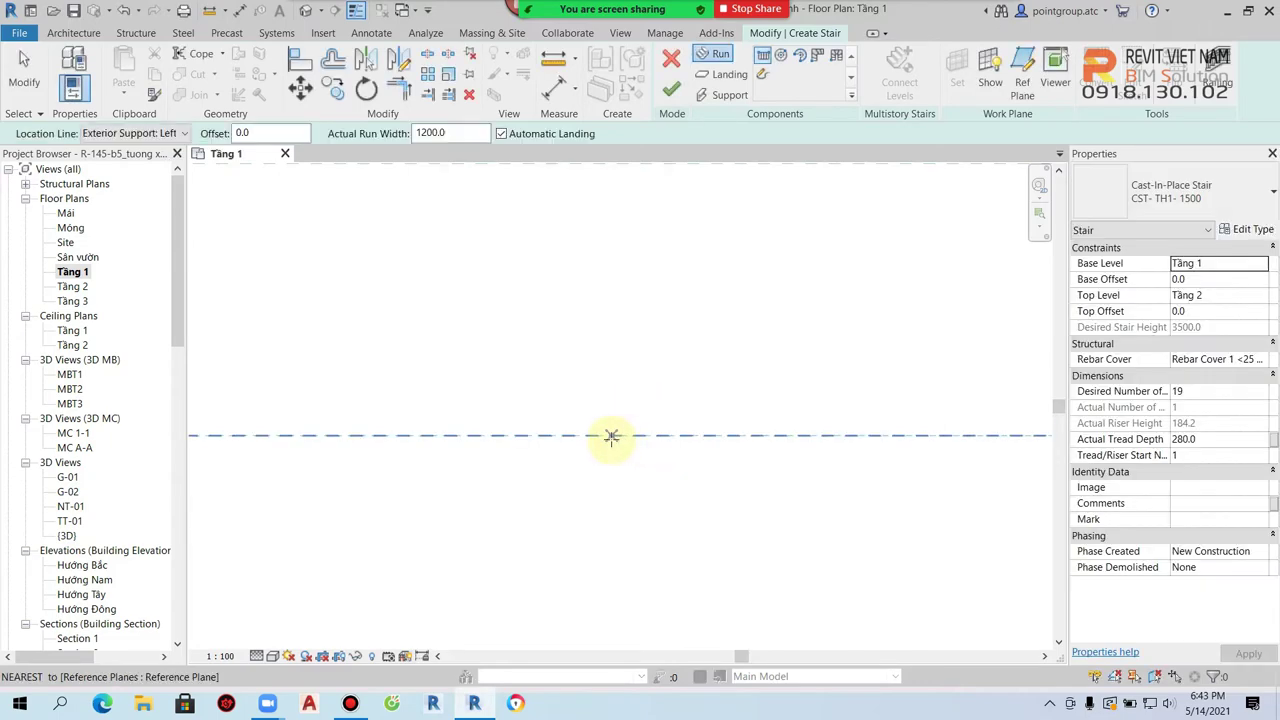
- Sketch the straight stair run from Tầng 1 to Tầng 2 and finish the stair
click(610, 434)
click(627, 296)
click(668, 88)
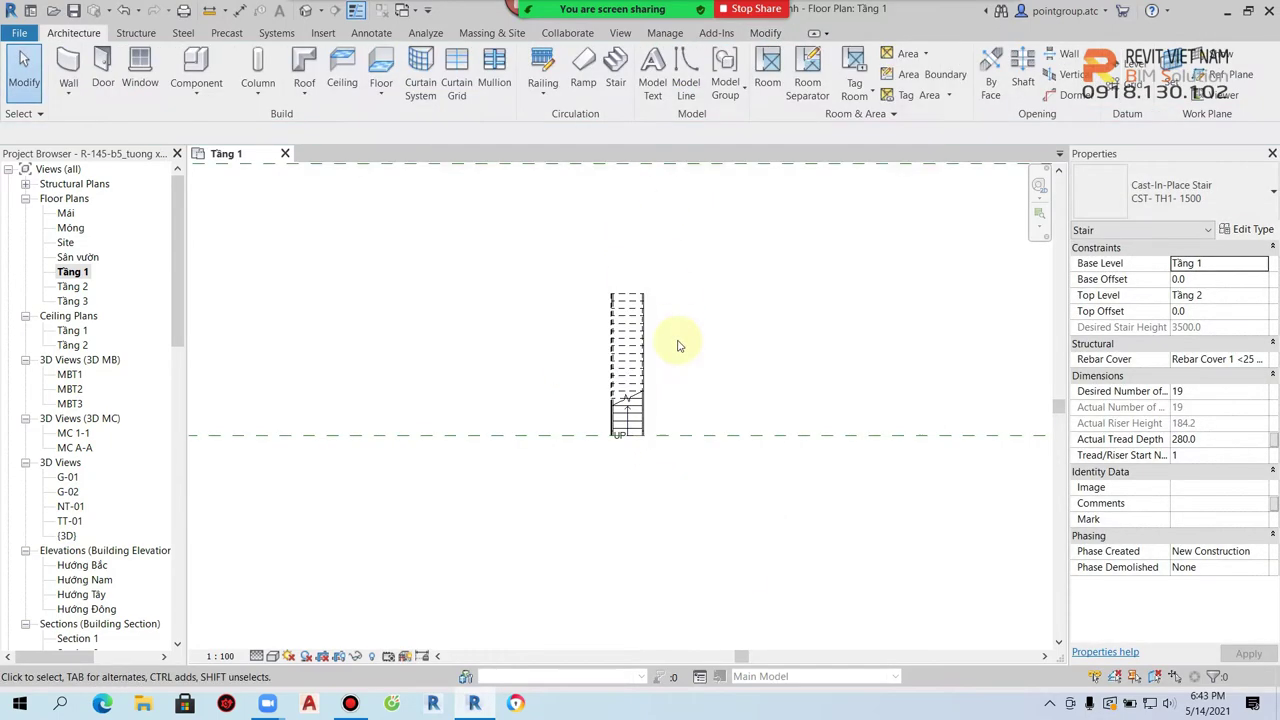
- In the default {3D} view, delete the stair's 900mm railing and open the Railing dropdown
scroll(670, 350, up, 5)
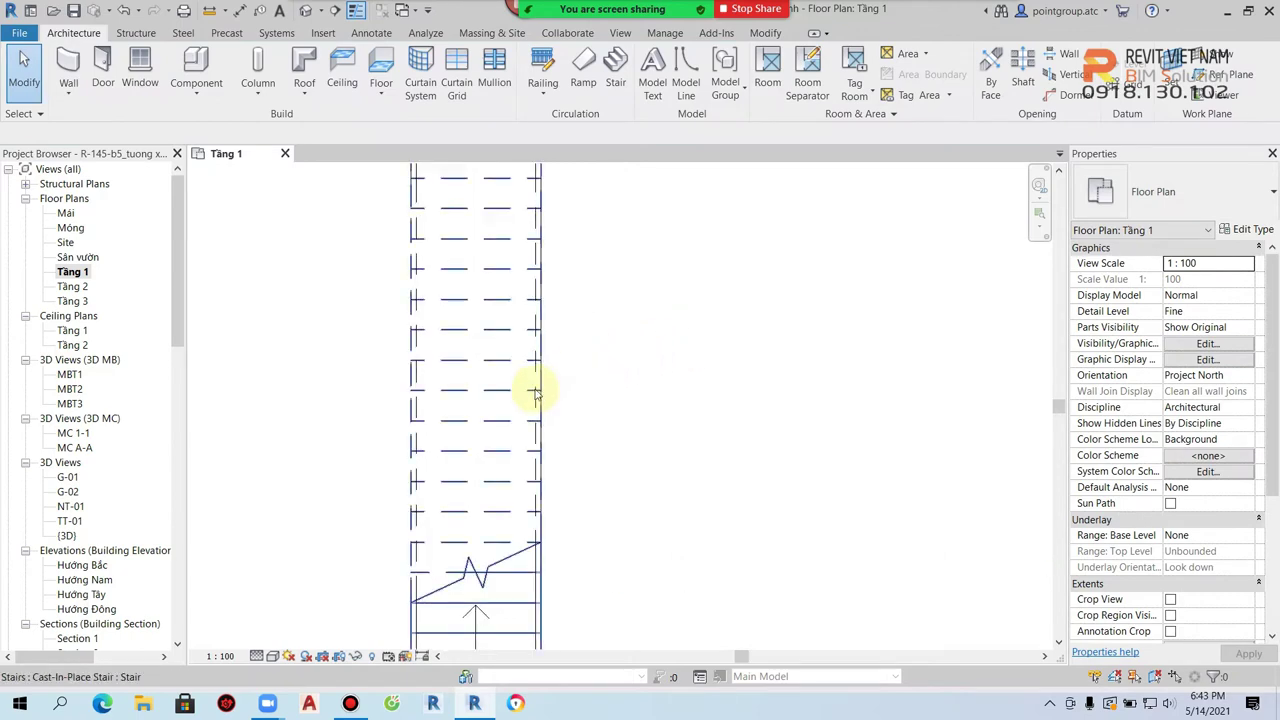
click(305, 10)
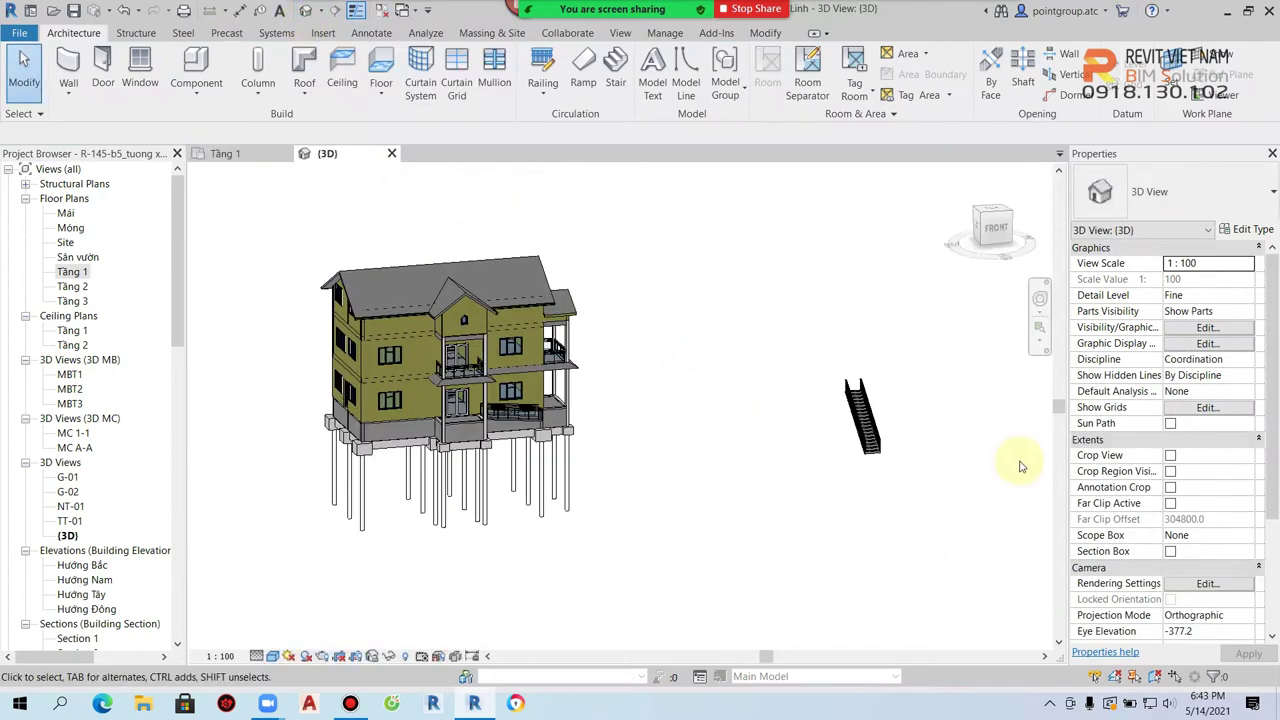
scroll(860, 420, up, 5)
click(660, 395)
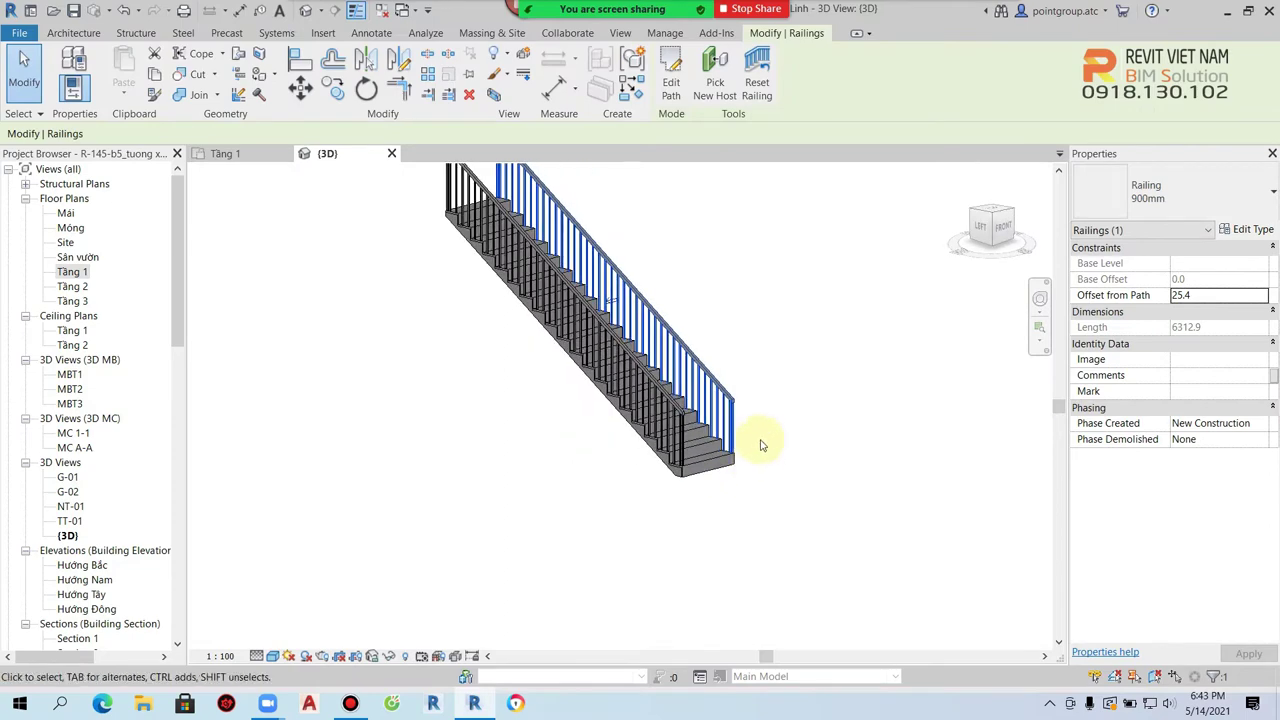
scroll(763, 447, up, 3)
scroll(766, 449, up, 2)
click(766, 500)
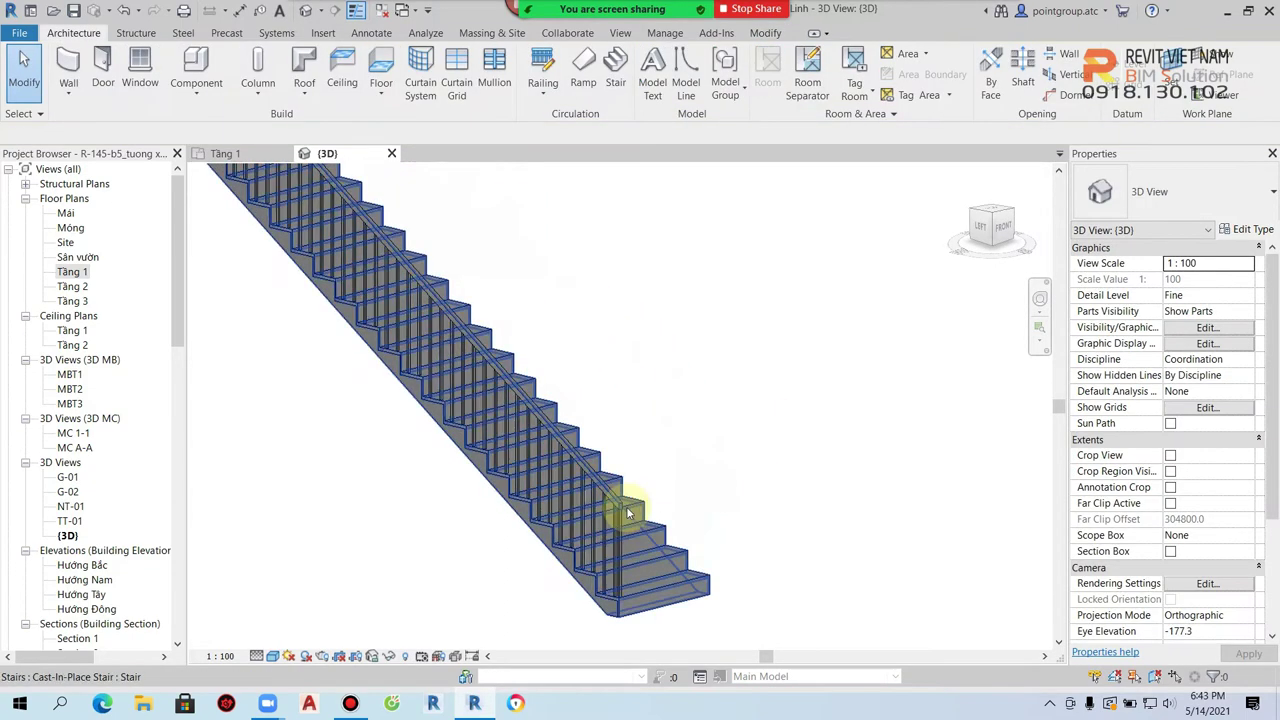
click(624, 512)
key(Delete)
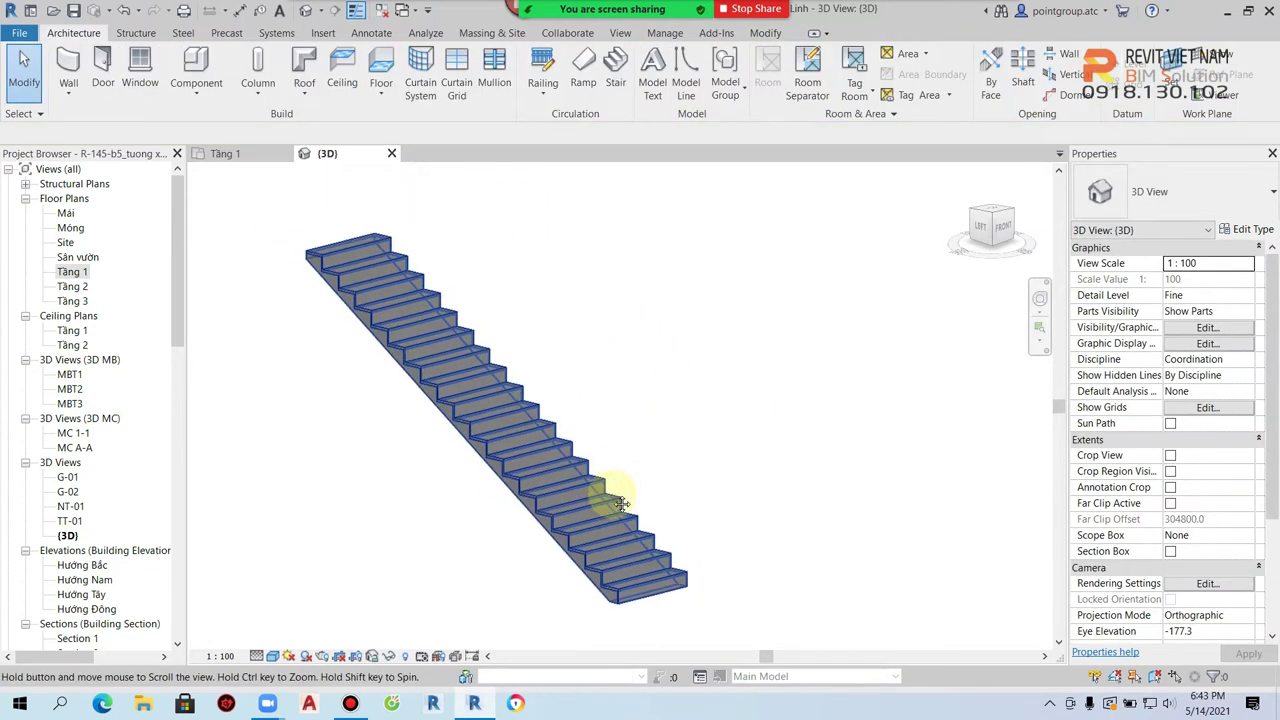
click(543, 100)
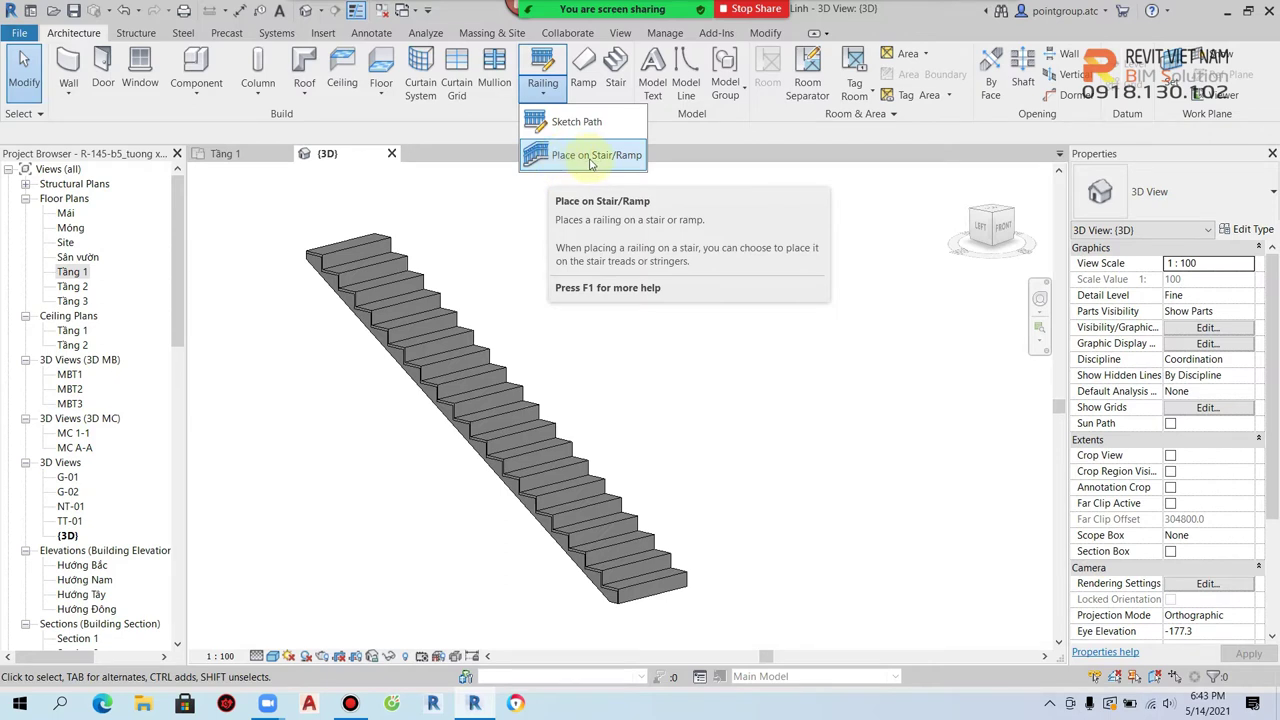
- Place glass-panel railings on the stair with Place on Stair/Ramp, then delete them
click(591, 160)
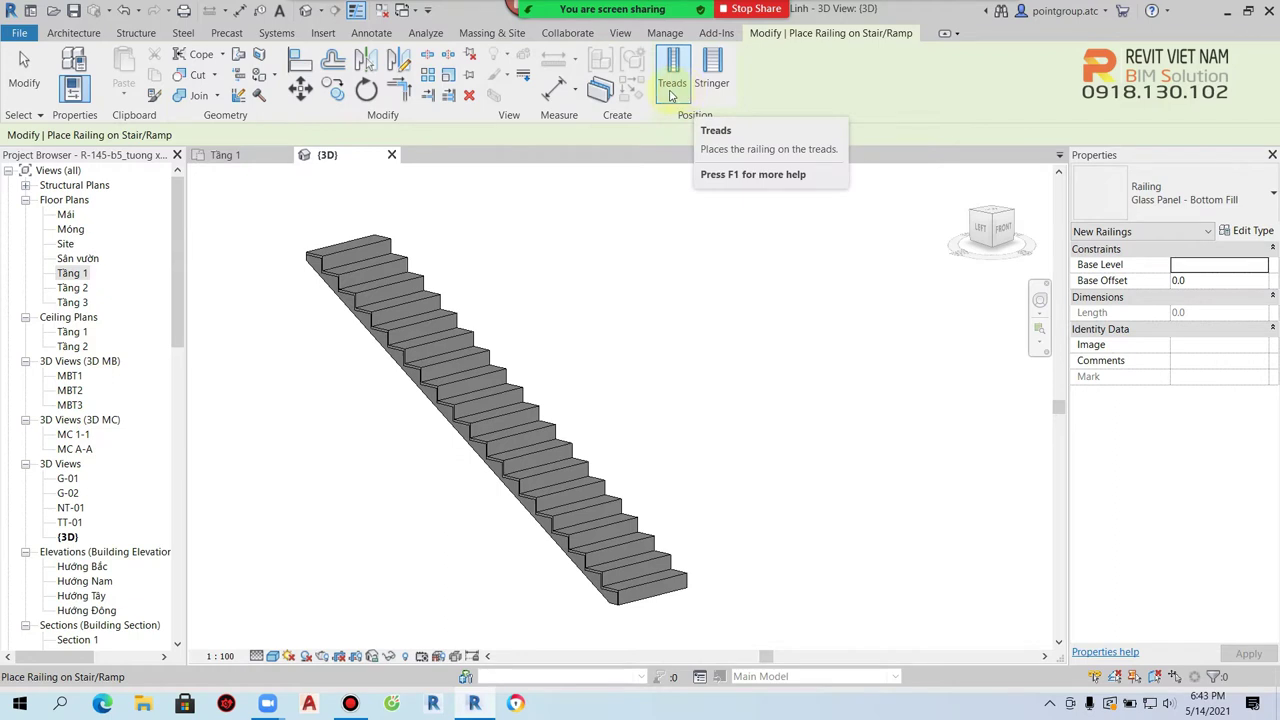
click(514, 421)
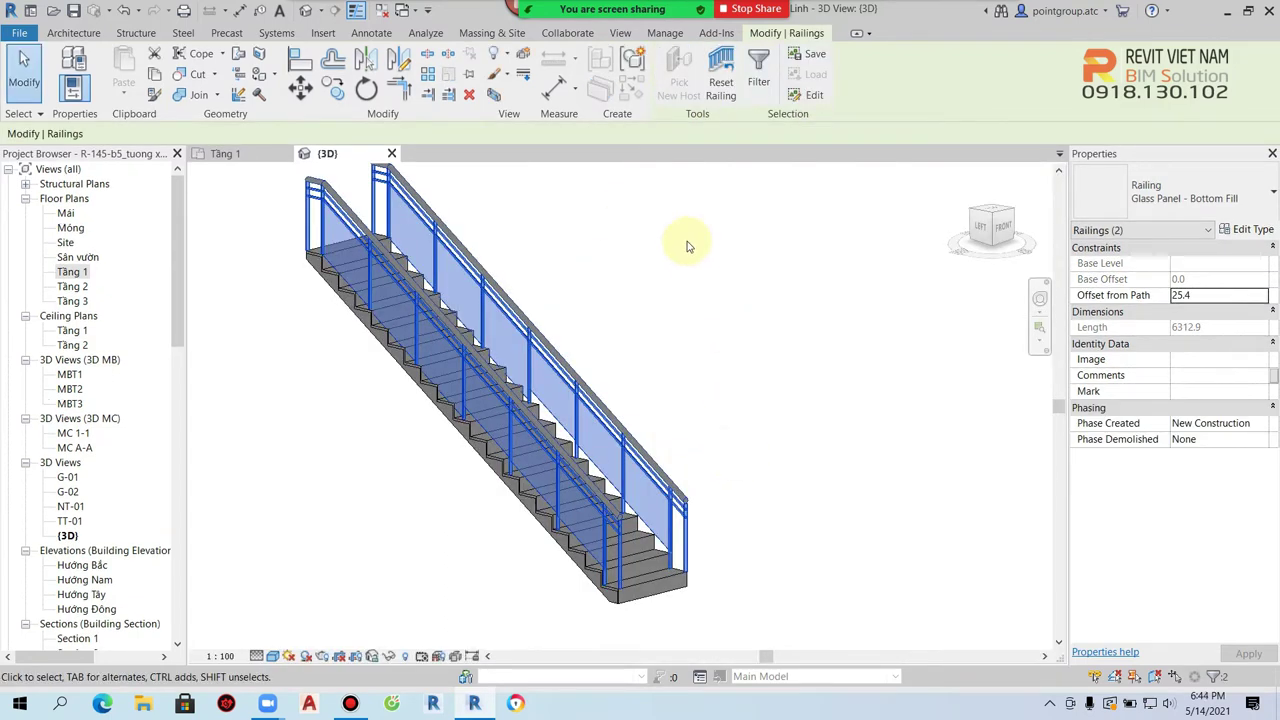
key(Delete)
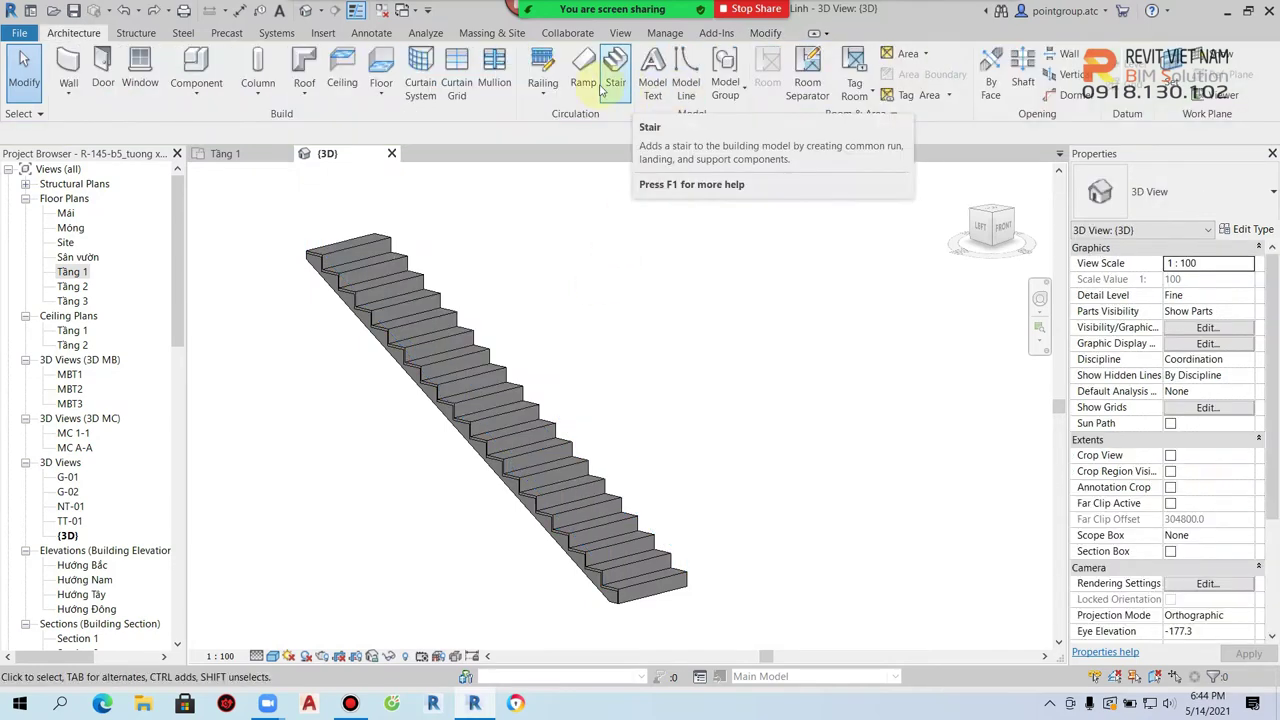
- Place 900mm railings on the stair with Place on Stair/Ramp
click(543, 88)
click(585, 152)
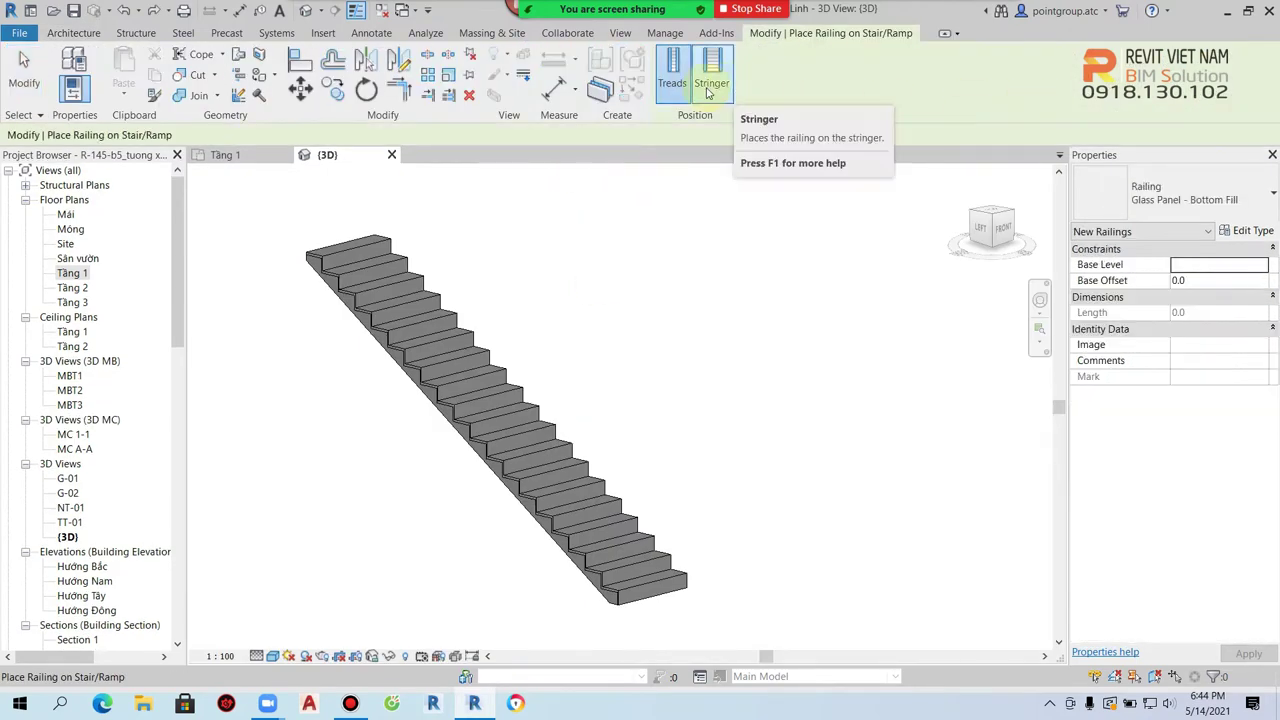
click(1180, 195)
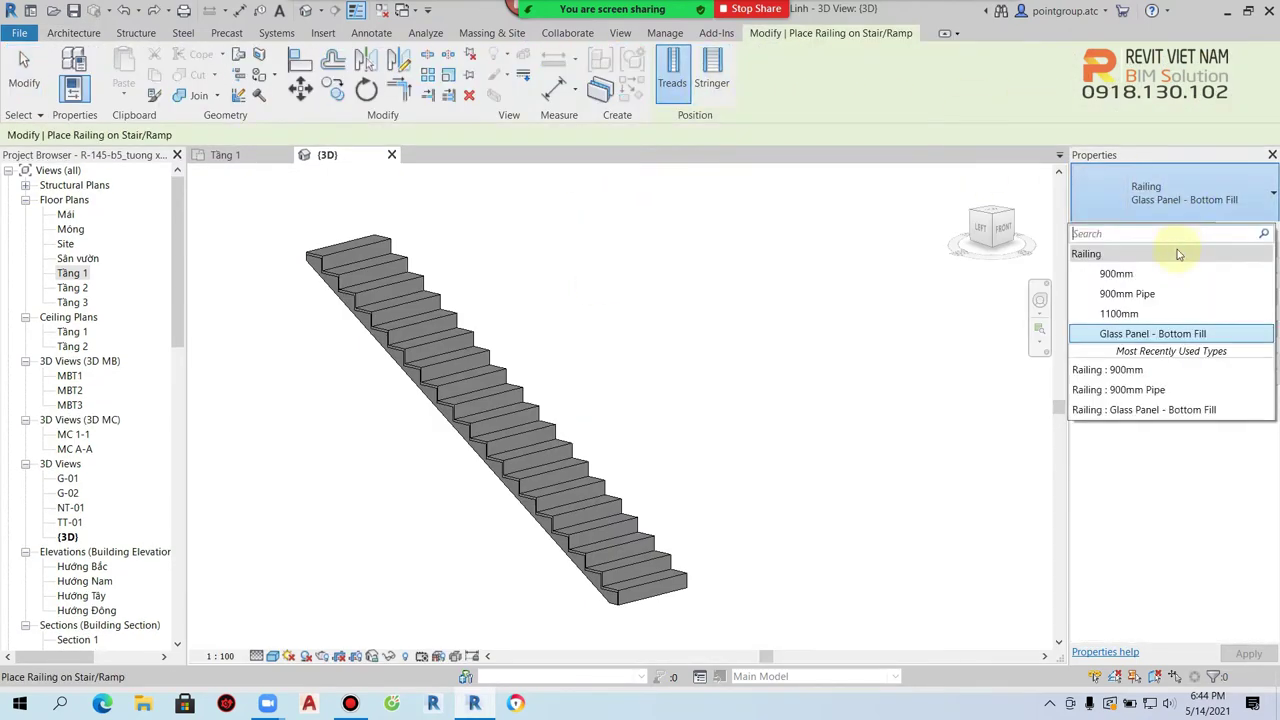
click(1118, 274)
click(491, 400)
- Select the demo stair and delete it entirely
scroll(504, 456, up, 3)
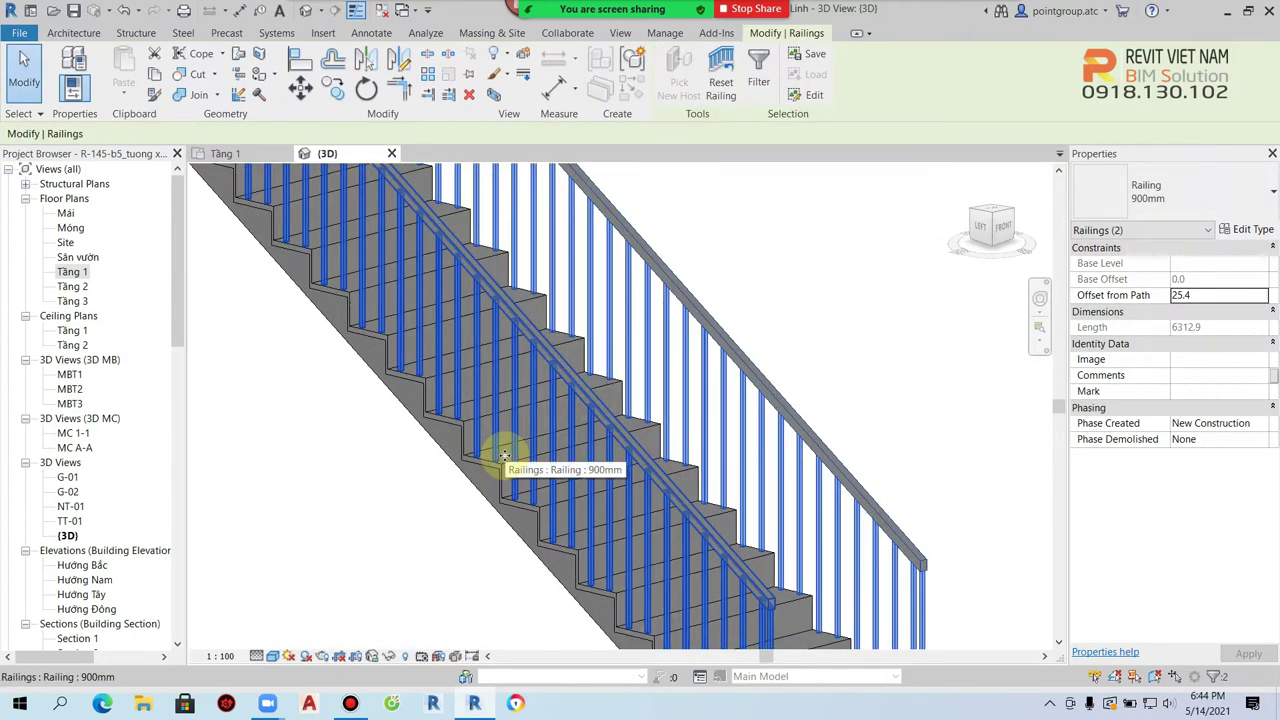
scroll(504, 456, down, 5)
click(623, 328)
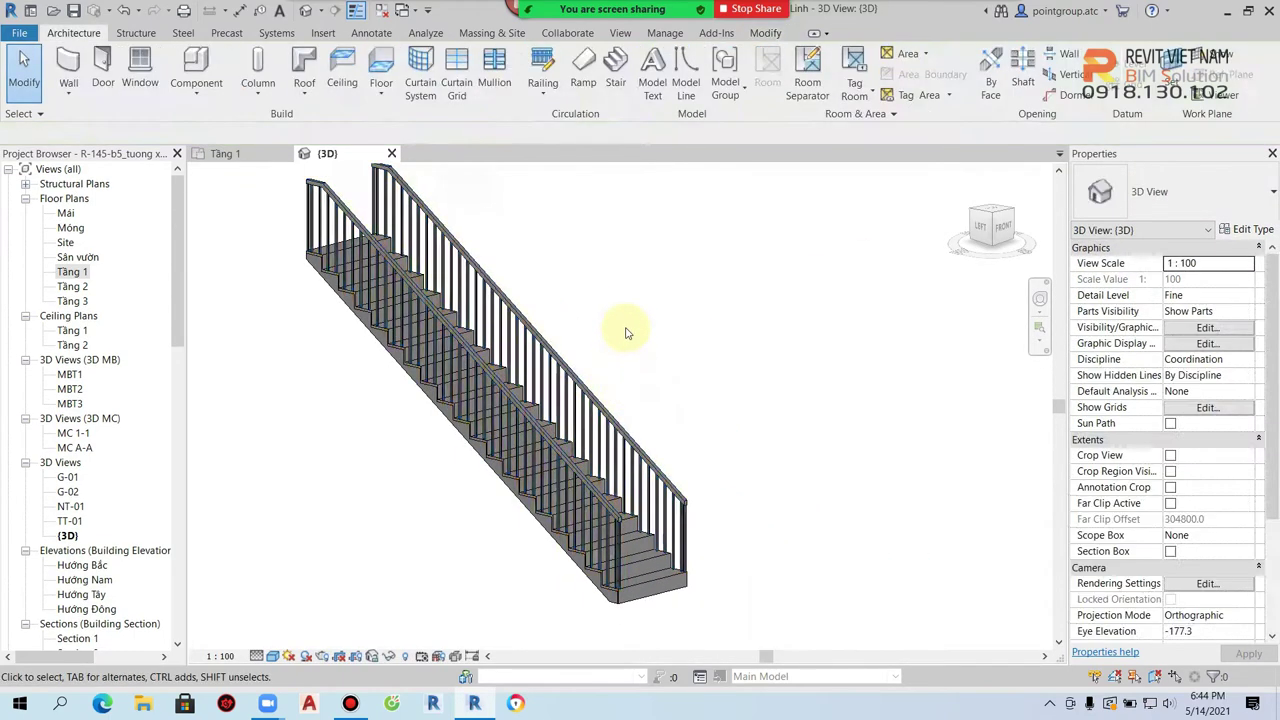
click(655, 512)
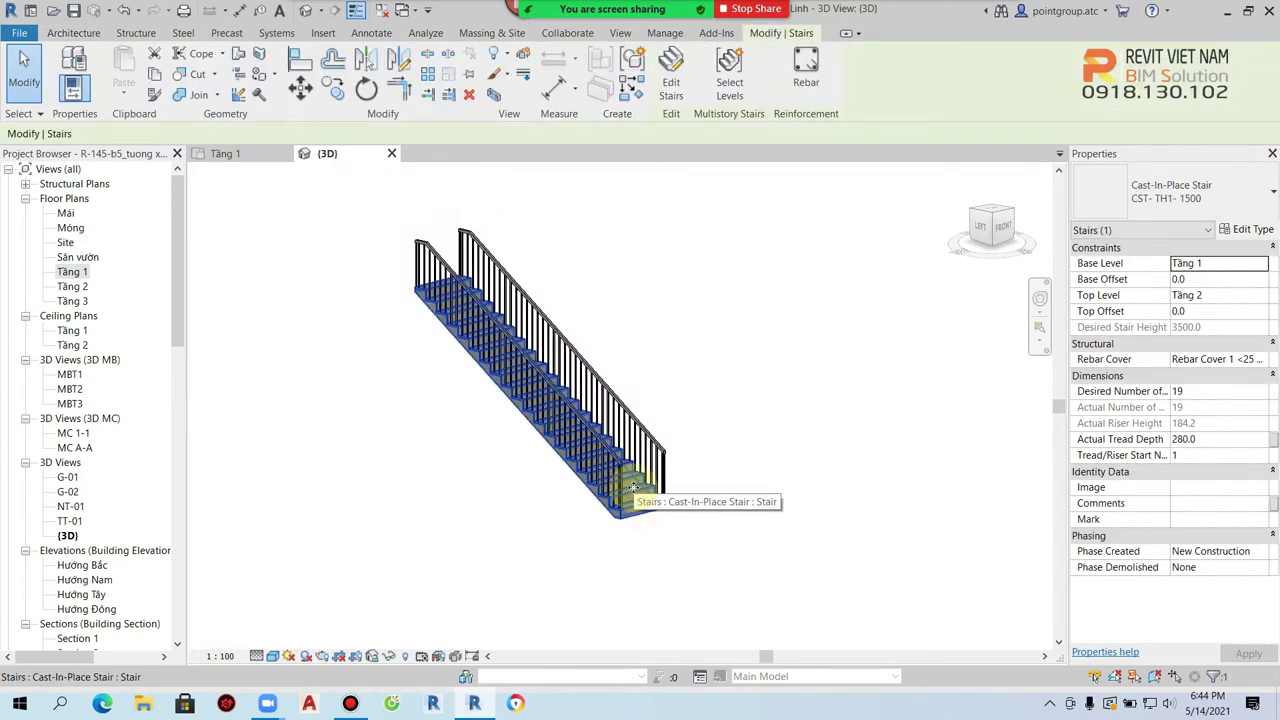
key(Delete)
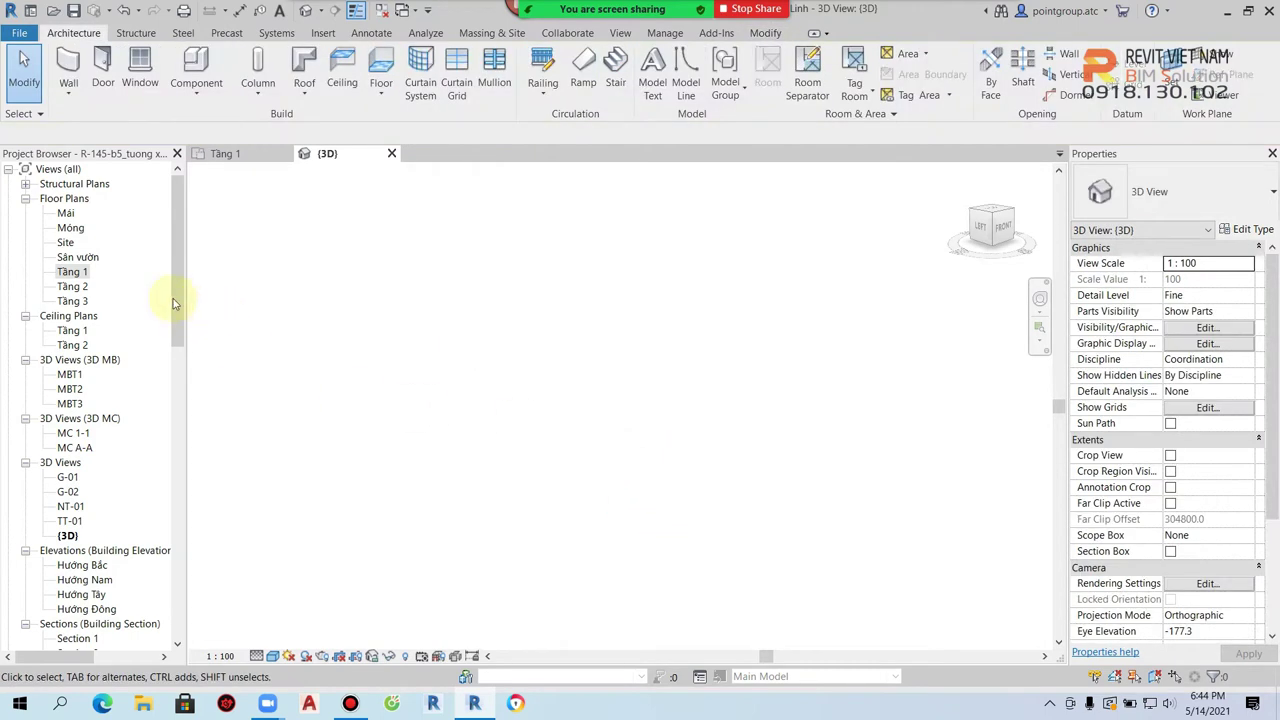
- On the Tầng 1 plan, sketch a 6000 mm railing of the 900mm type
double_click(70, 272)
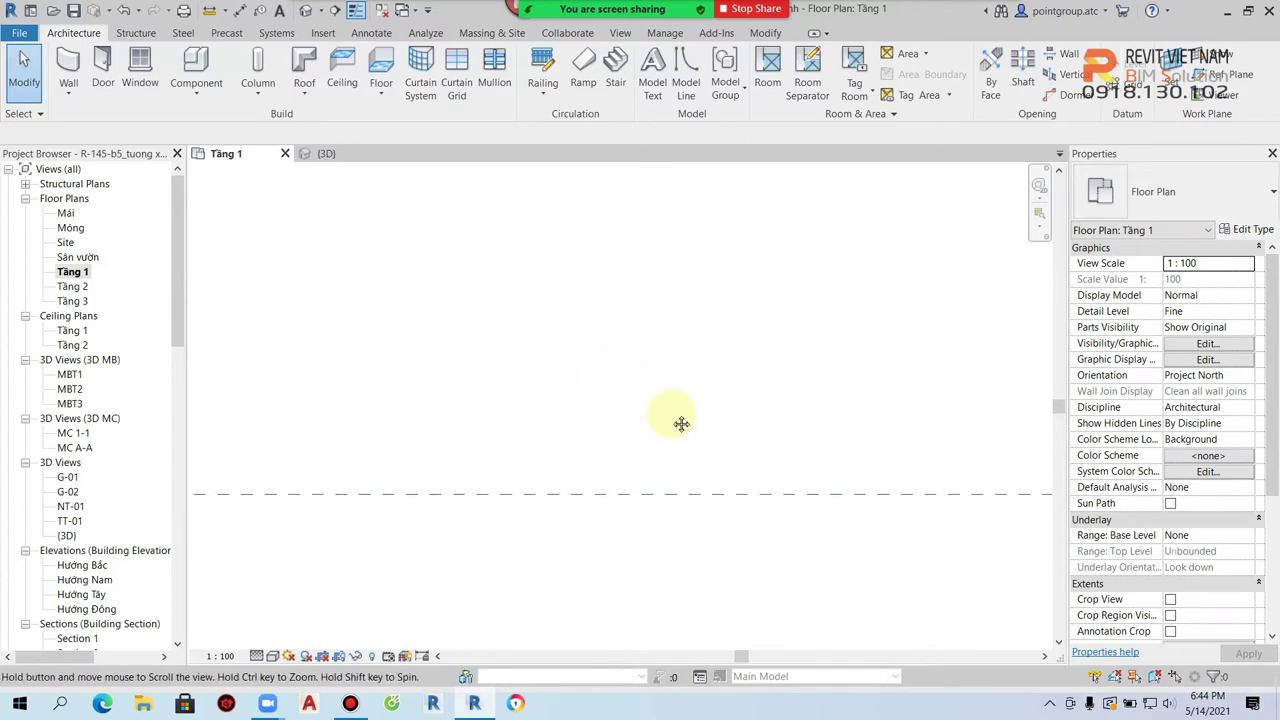
click(547, 103)
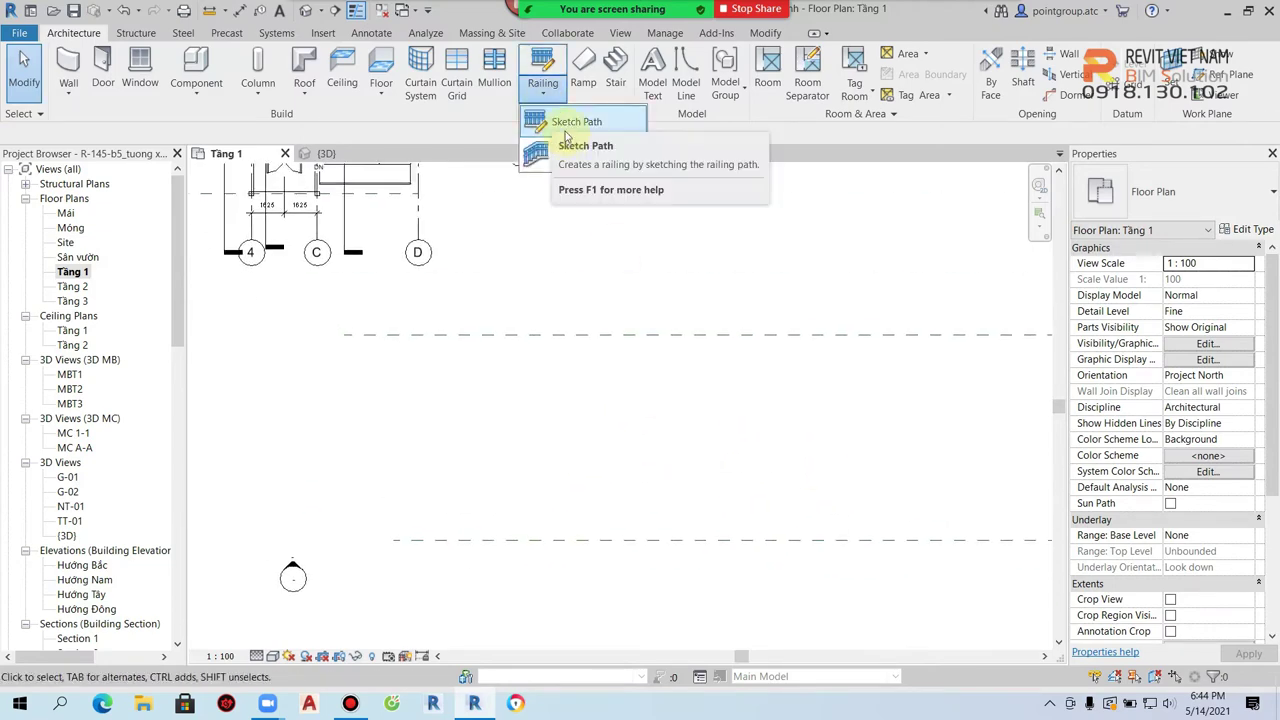
click(565, 128)
click(1174, 230)
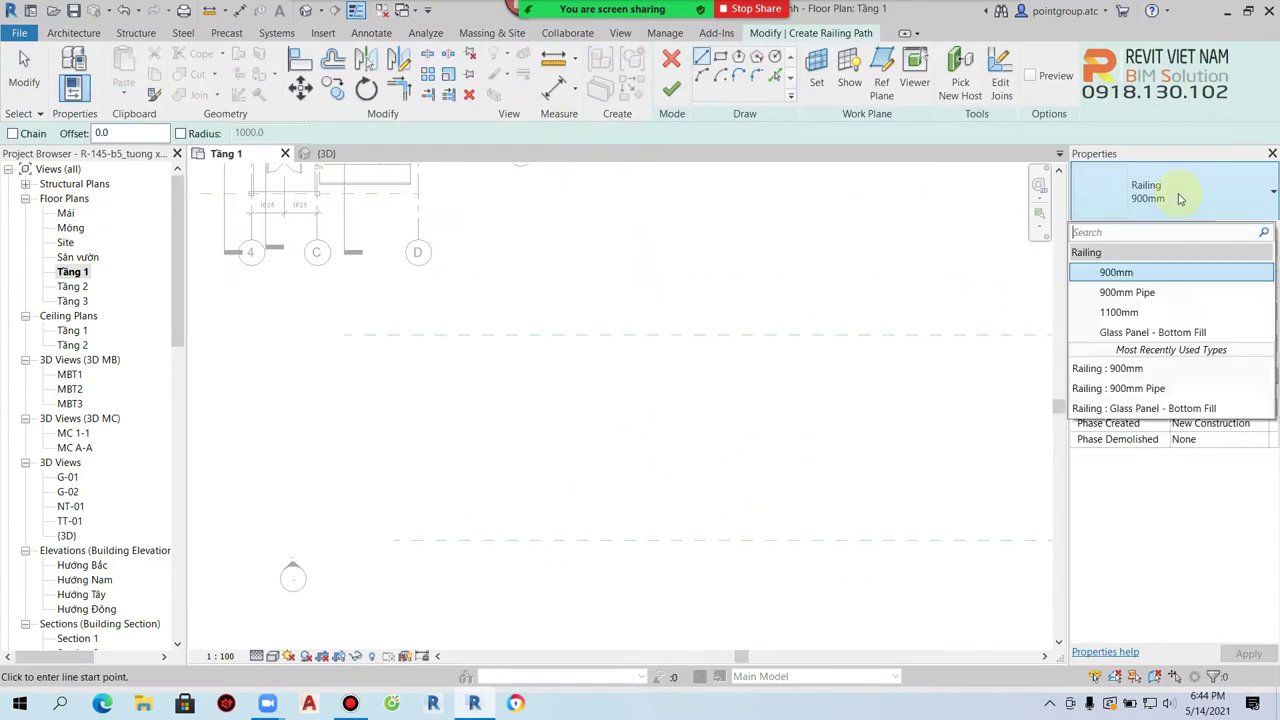
click(1120, 273)
click(490, 538)
text(600)
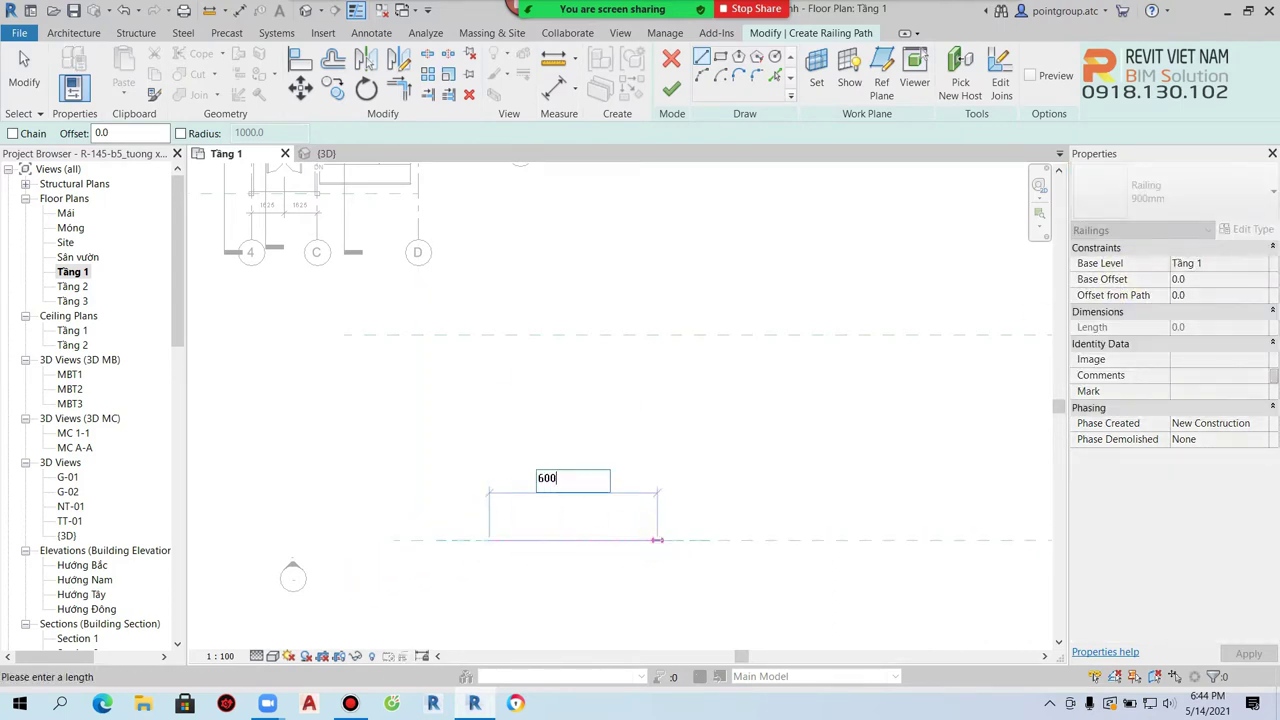
key(Return)
click(671, 89)
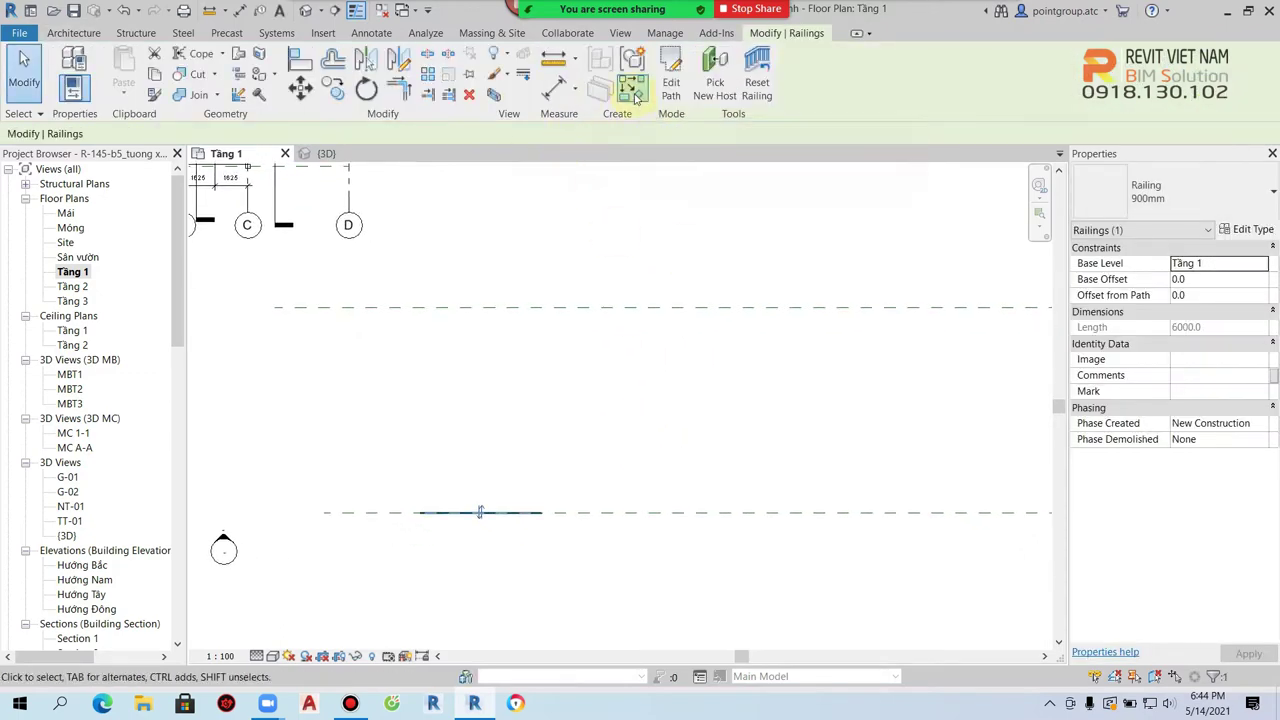
- Add a second 6000 mm railing using the 900mm Pipe type
click(632, 90)
click(1170, 192)
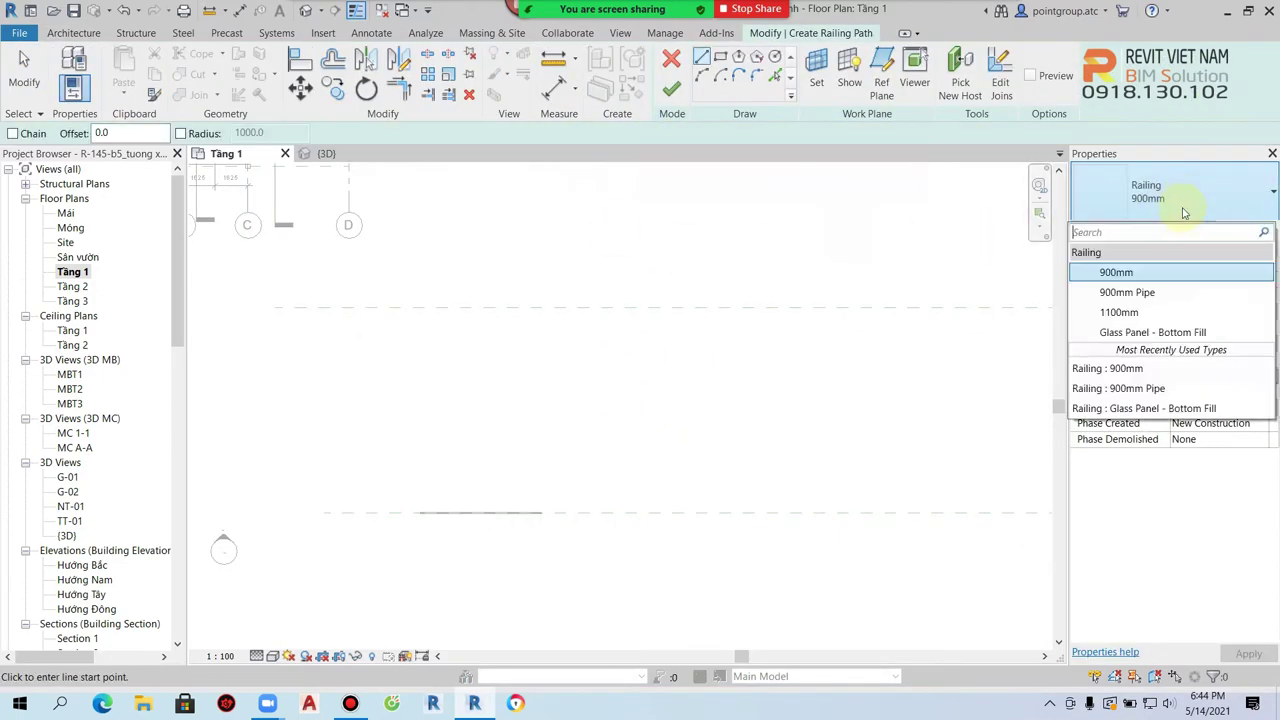
click(1127, 292)
click(639, 513)
text(9)
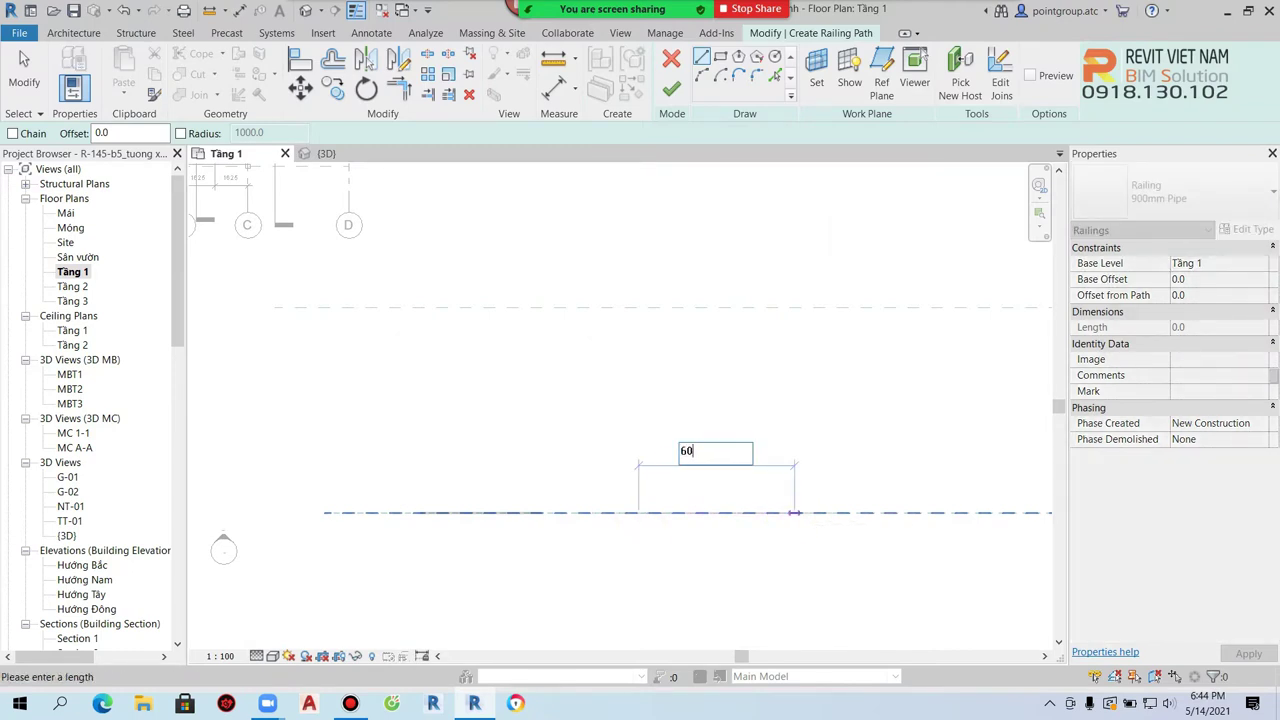
key(Return)
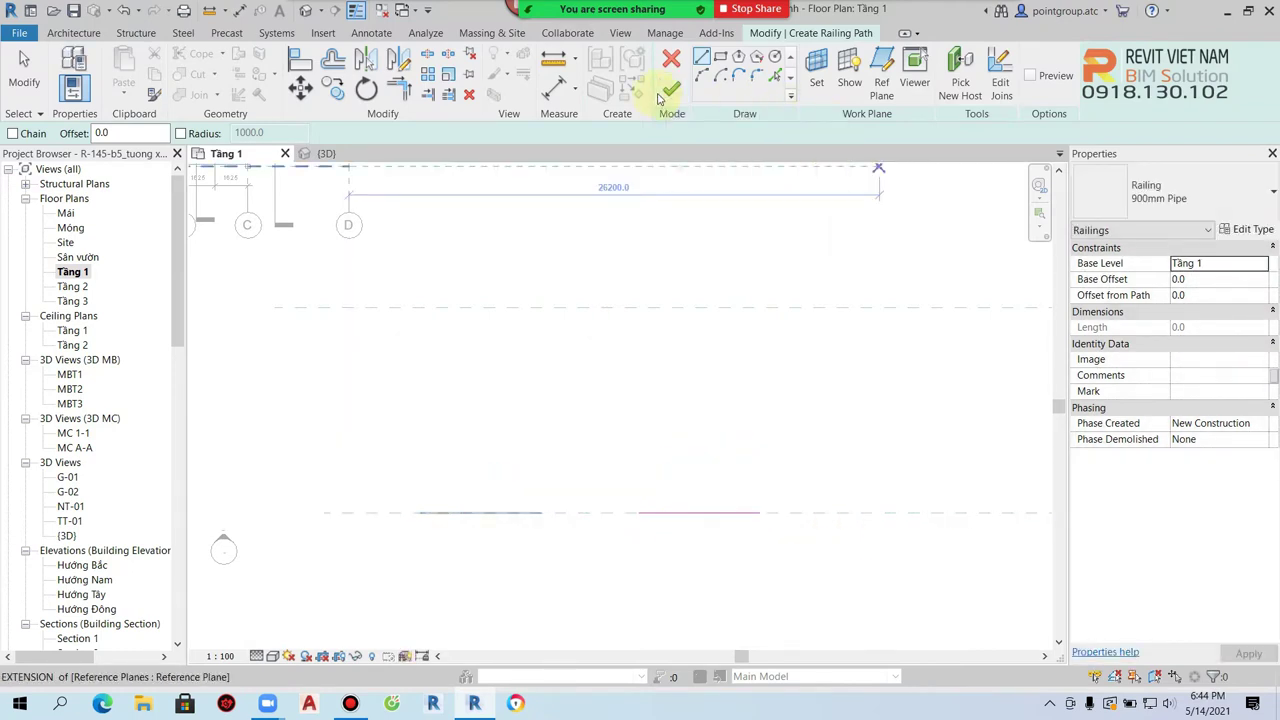
click(668, 91)
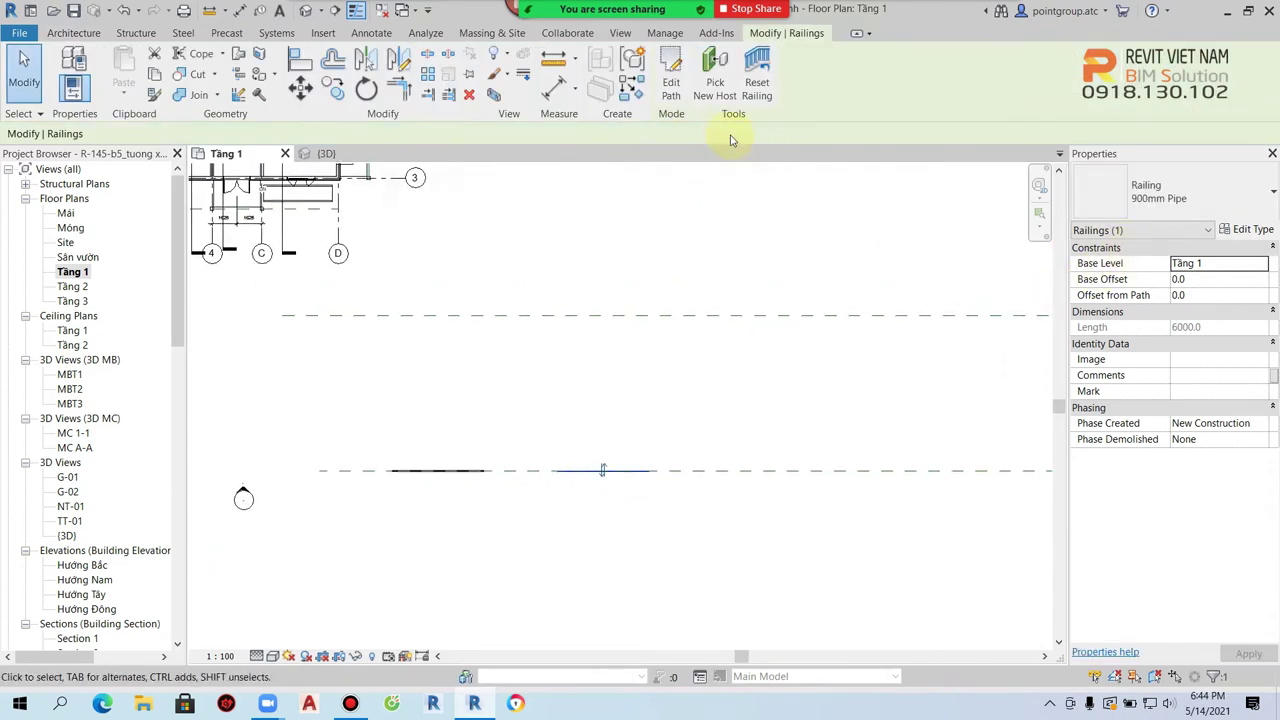
- Add a third 6000 mm railing using the Glass Panel - Bottom Fill type
click(670, 82)
click(1215, 196)
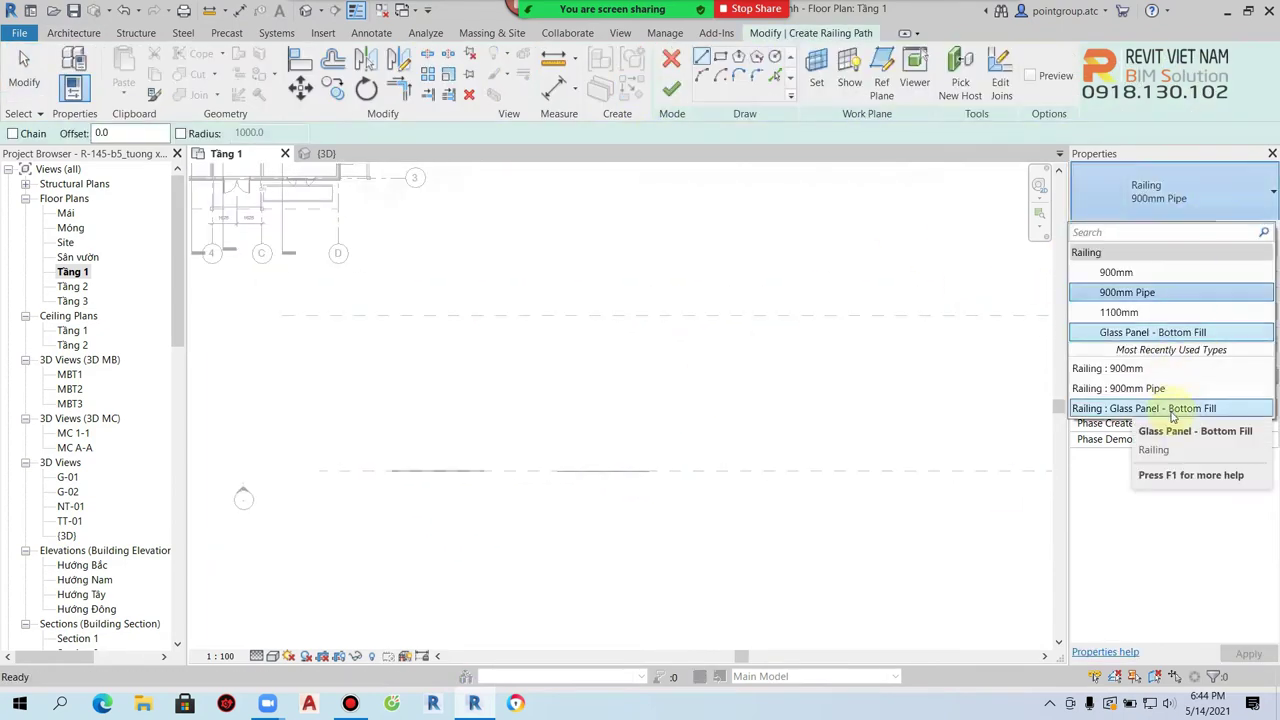
click(1145, 336)
middle_drag(794, 420, 676, 411)
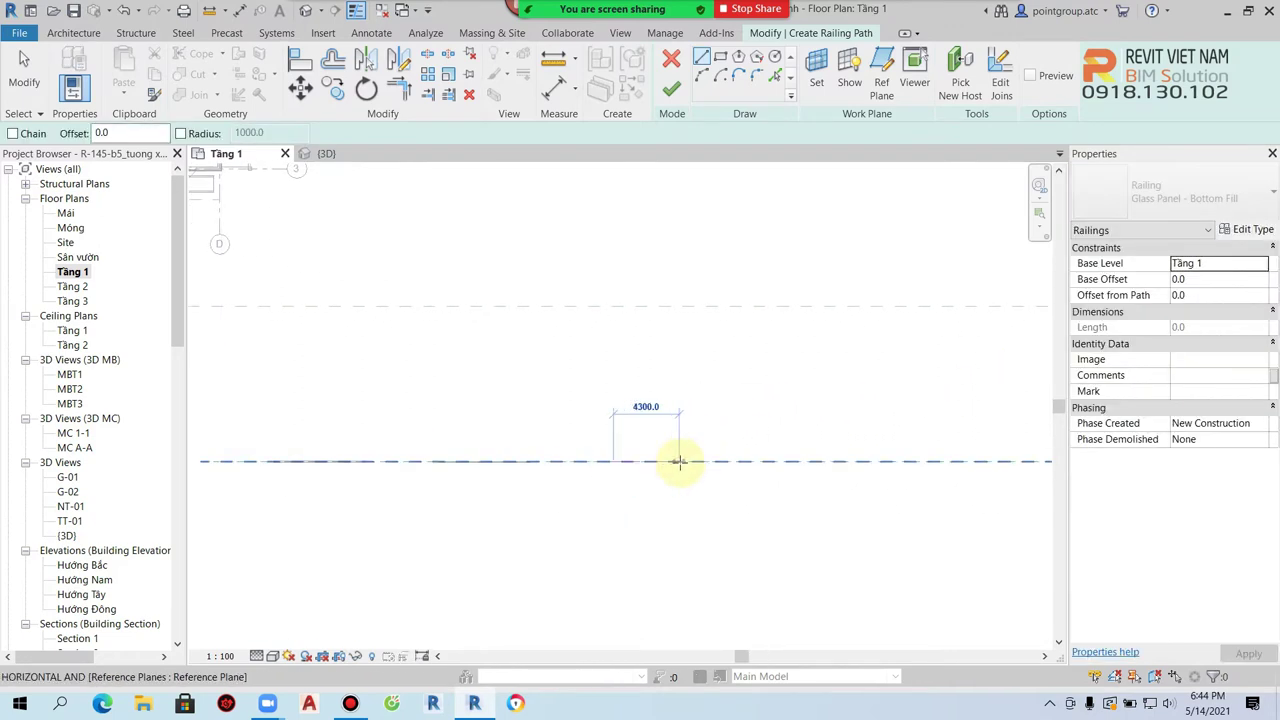
click(678, 461)
text(6000)
key(Return)
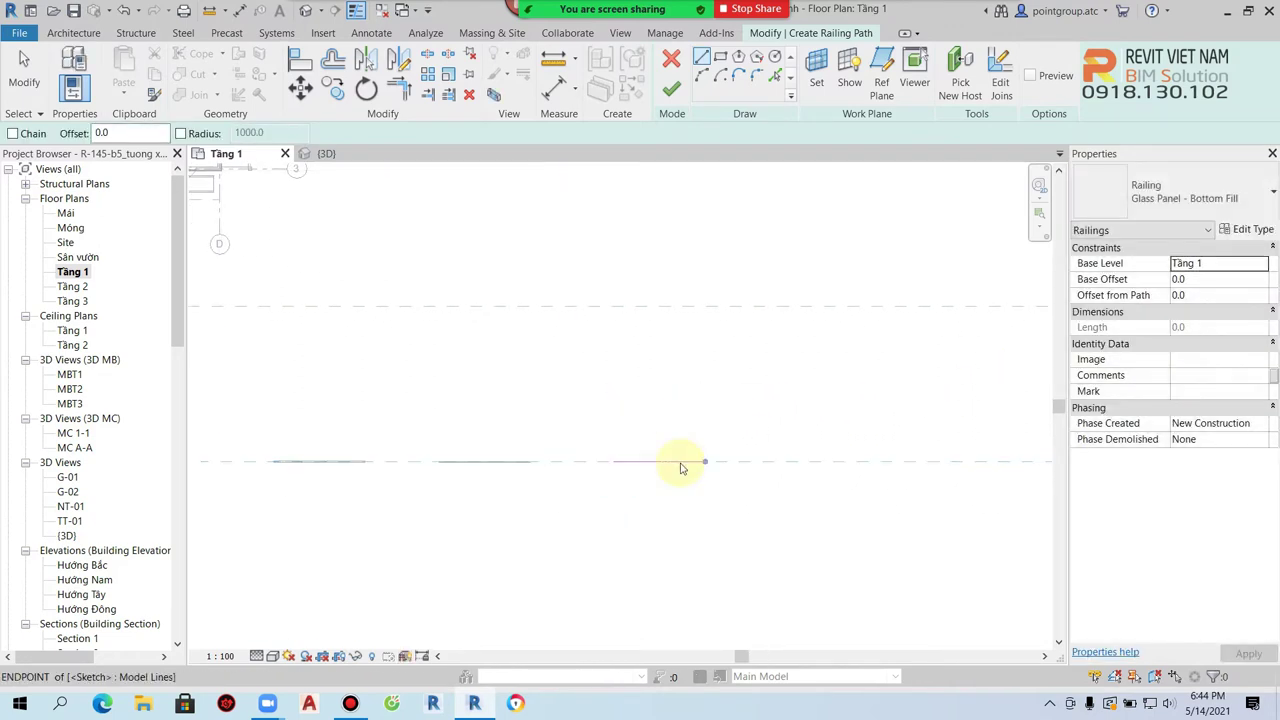
click(671, 88)
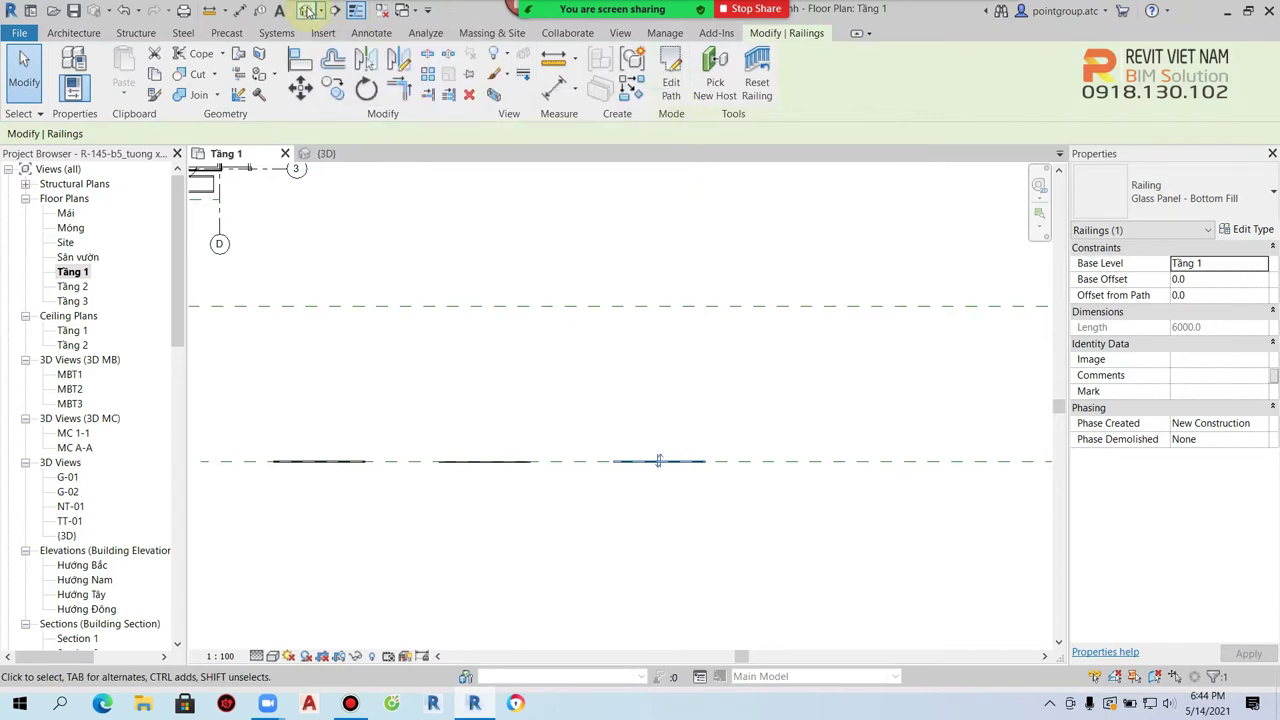
- View the three railings in 3D, selecting the baluster and horizontal-rail railings
click(306, 10)
mouse_move(666, 451)
shift+middle_down()
mouse_move(460, 417)
mouse_move(465, 465)
shift+middle_up()
click(465, 465)
middle_drag(608, 451, 420, 505)
click(666, 380)
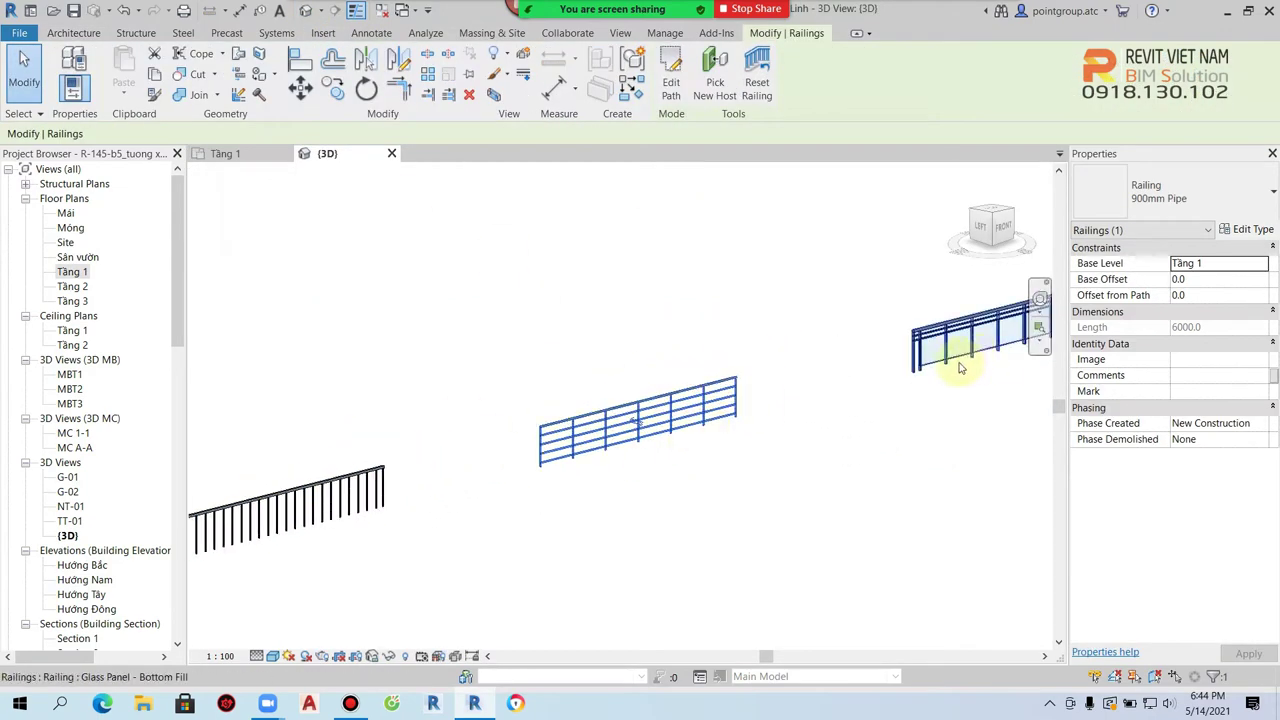
- Select and compare the horizontal-rail and baluster railings in the 3D view
click(749, 463)
click(535, 450)
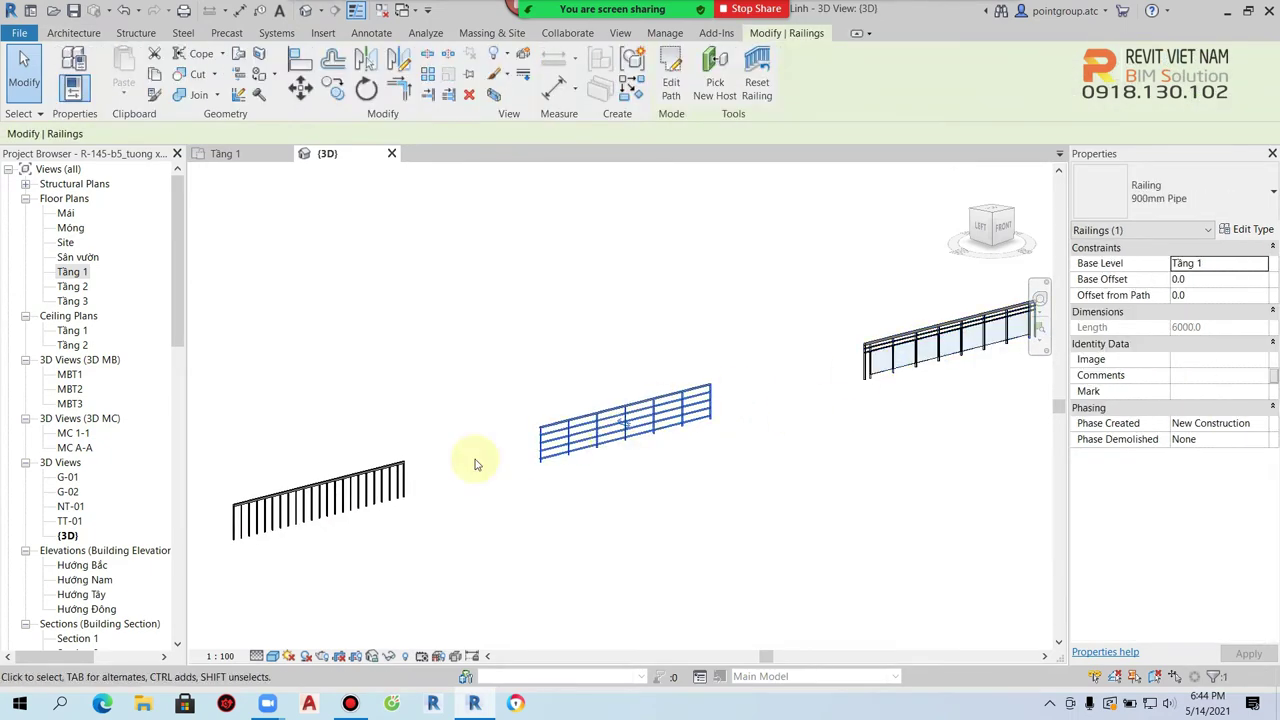
scroll(371, 434, up, 2)
middle_drag(343, 529, 528, 437)
click(528, 437)
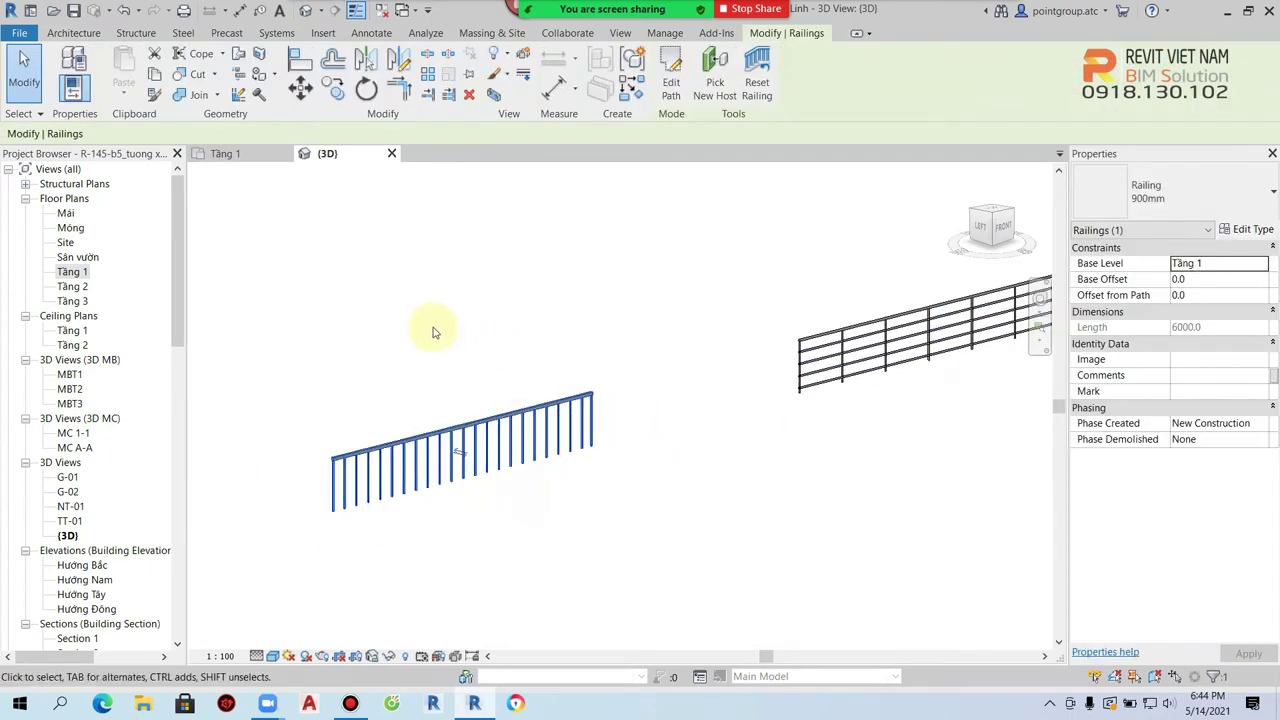
click(325, 350)
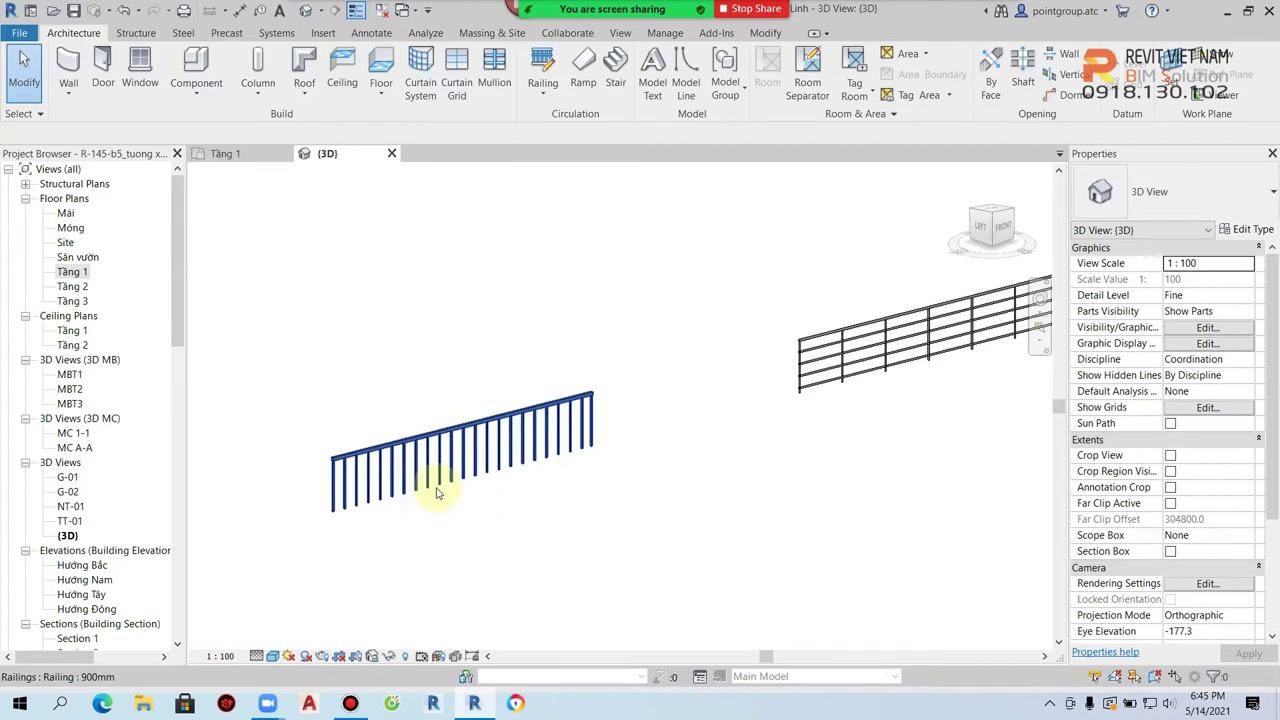
scroll(540, 433, down, 3)
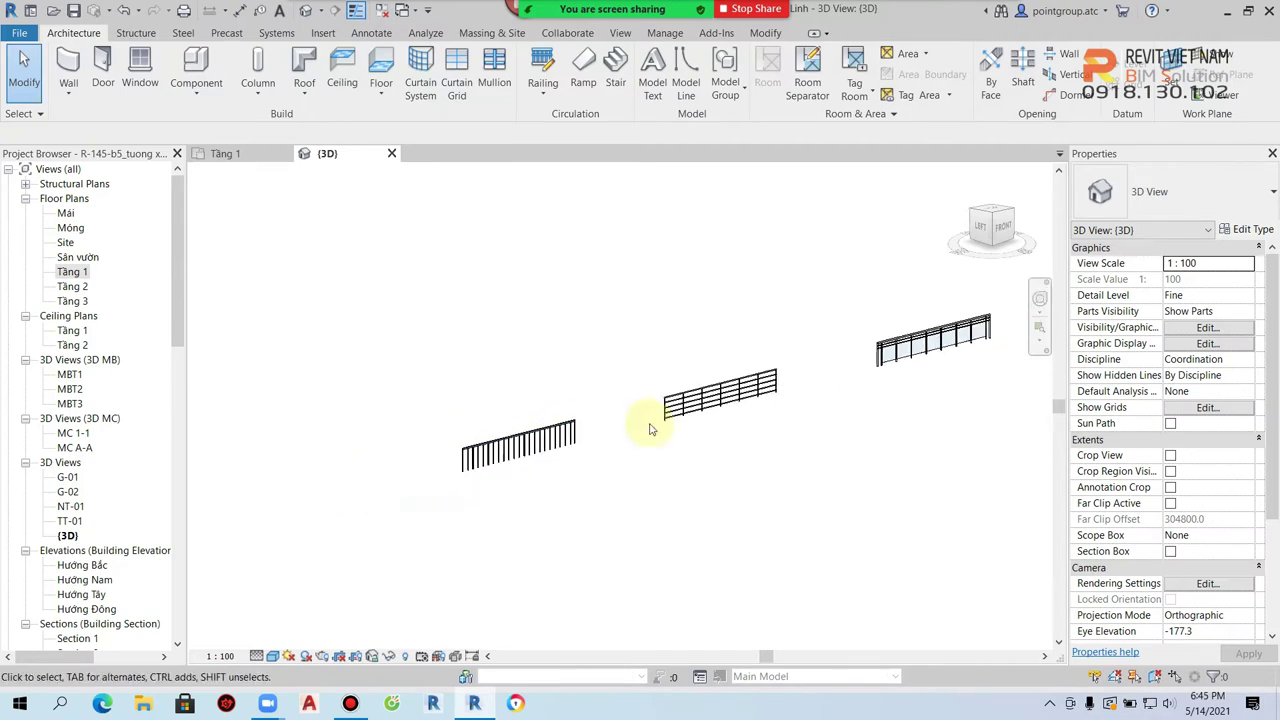
scroll(665, 423, down, 1)
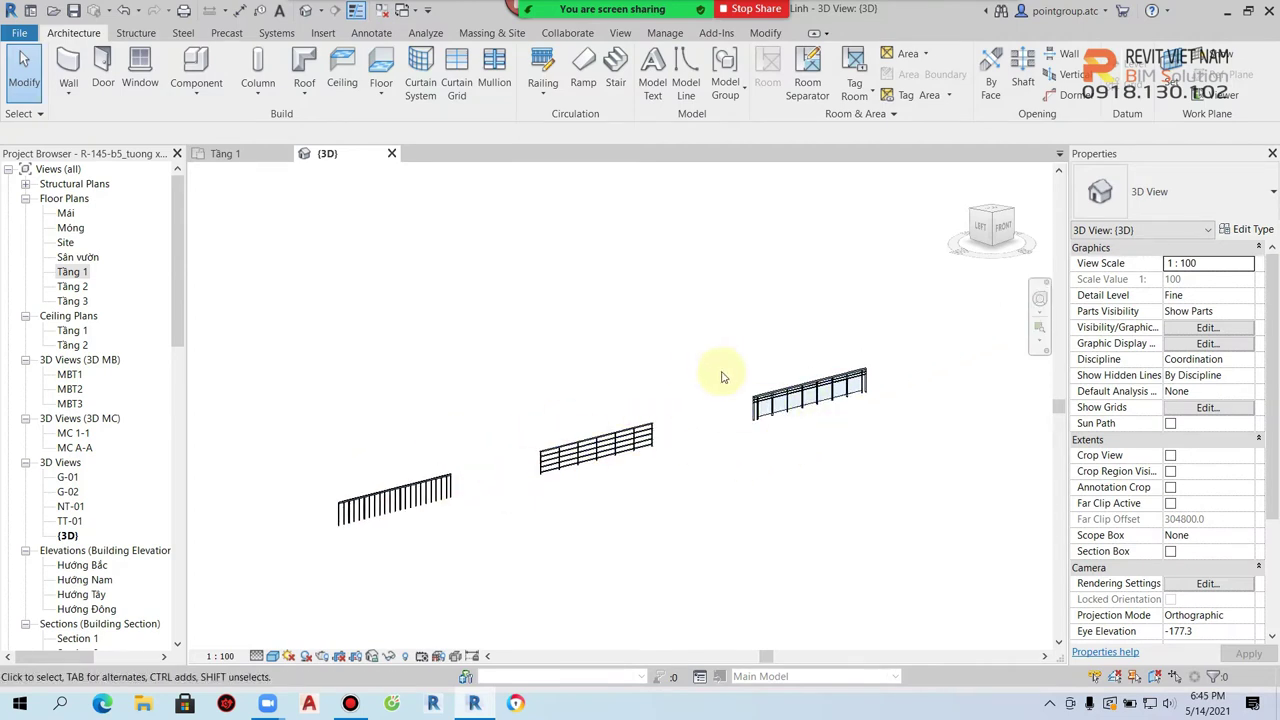
- Return to the Tầng 1 plan and select the 900mm baluster railing
double_click(86, 272)
middle_drag(752, 407, 534, 428)
click(534, 433)
- Duplicate the 900mm railing type as RL- 1000 with Top Rail Height 1000
scroll(643, 466, down, 1)
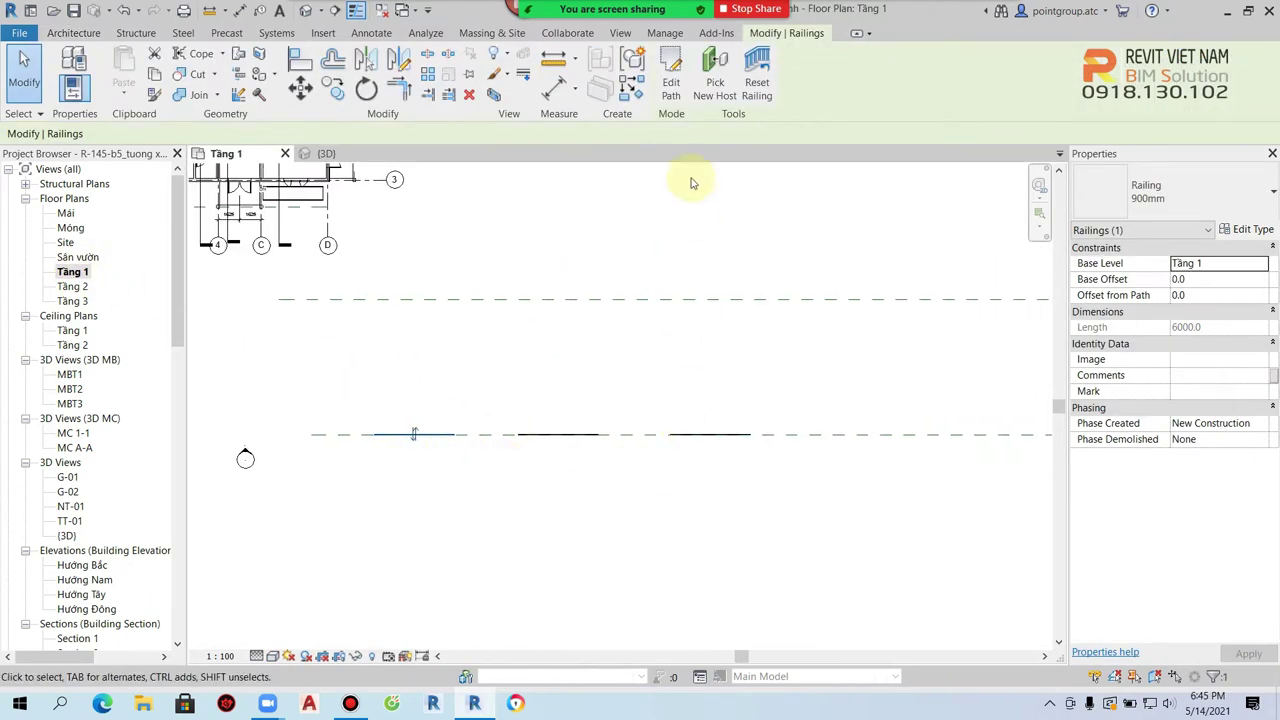
click(1240, 229)
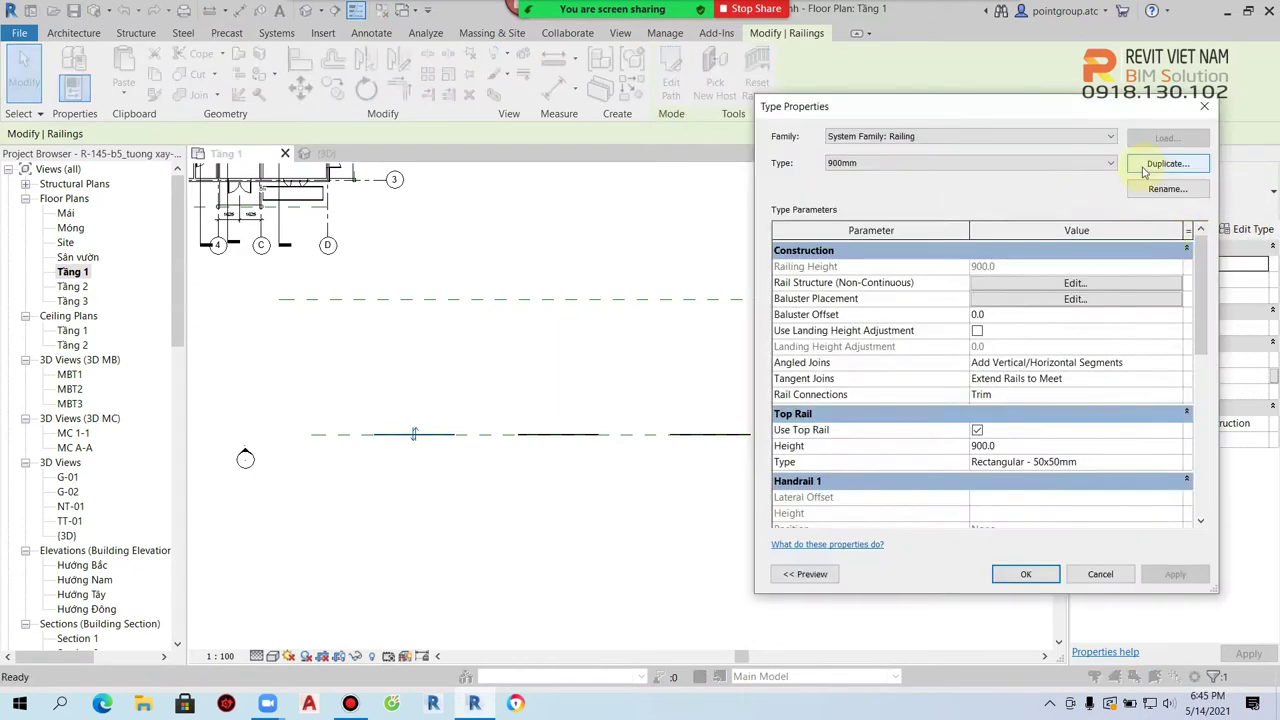
click(1165, 163)
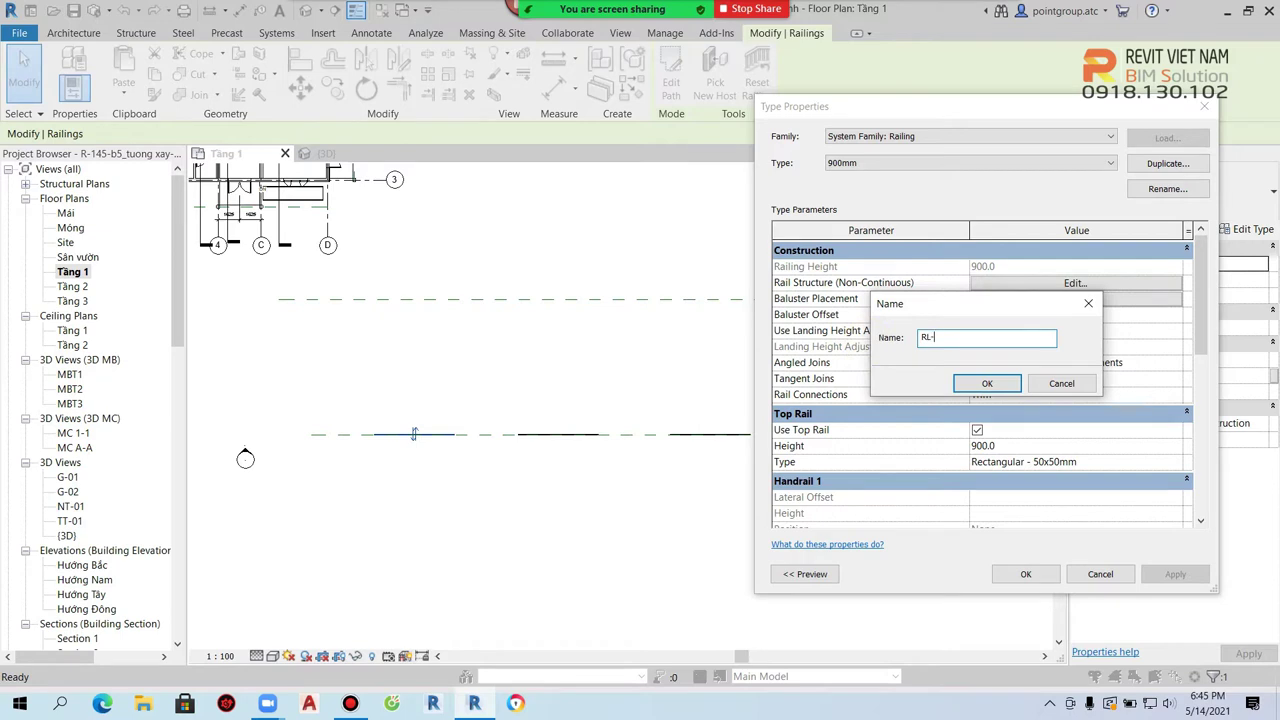
text(RL- 1000)
click(982, 384)
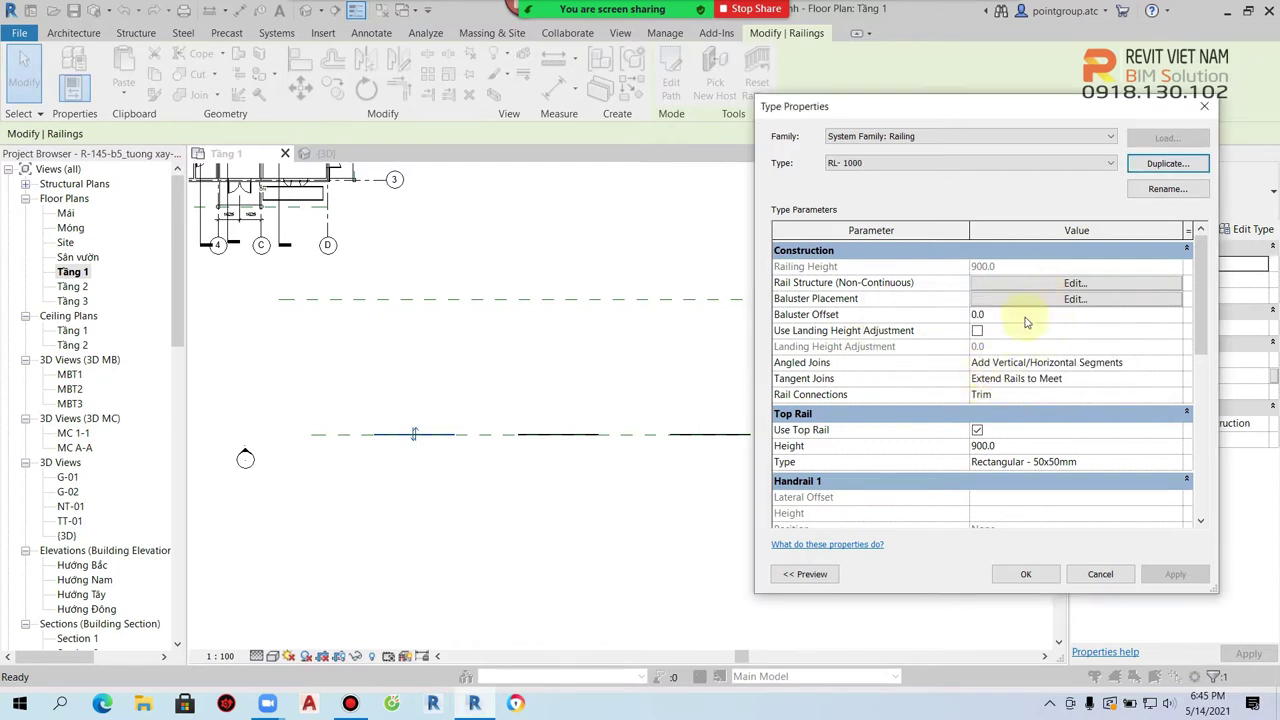
scroll(1038, 413, down, 1)
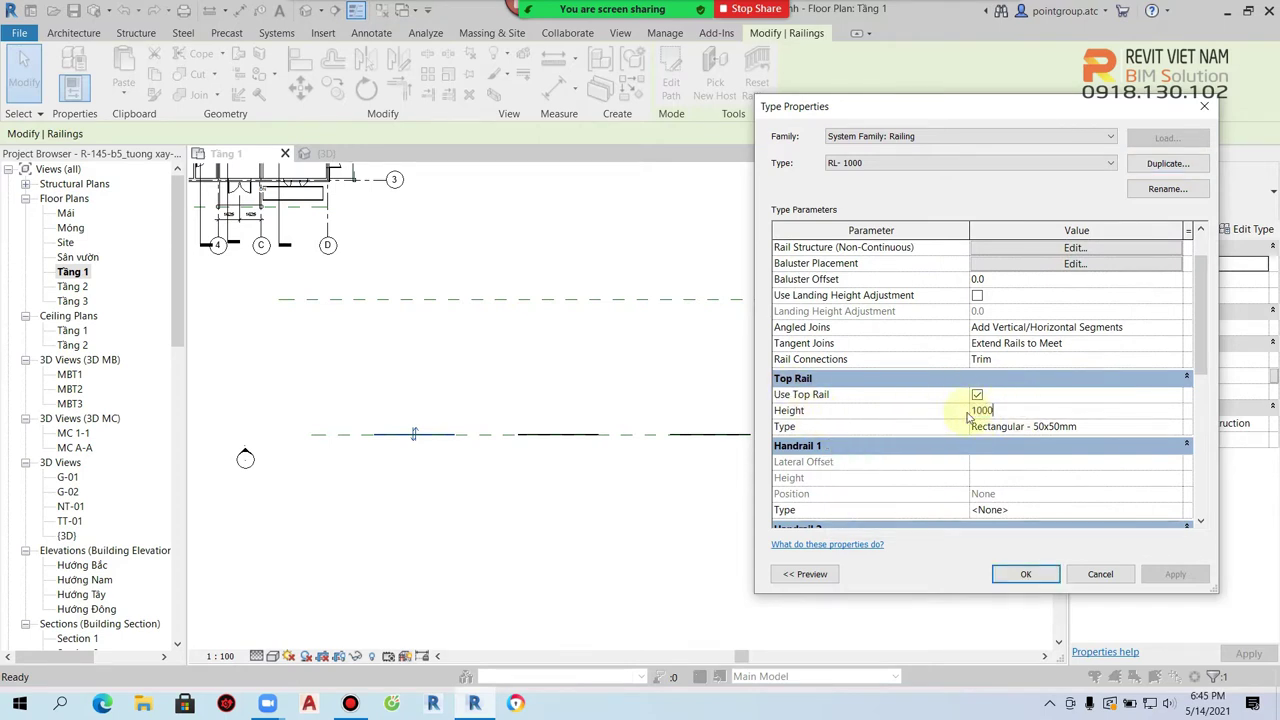
click(1026, 574)
click(686, 514)
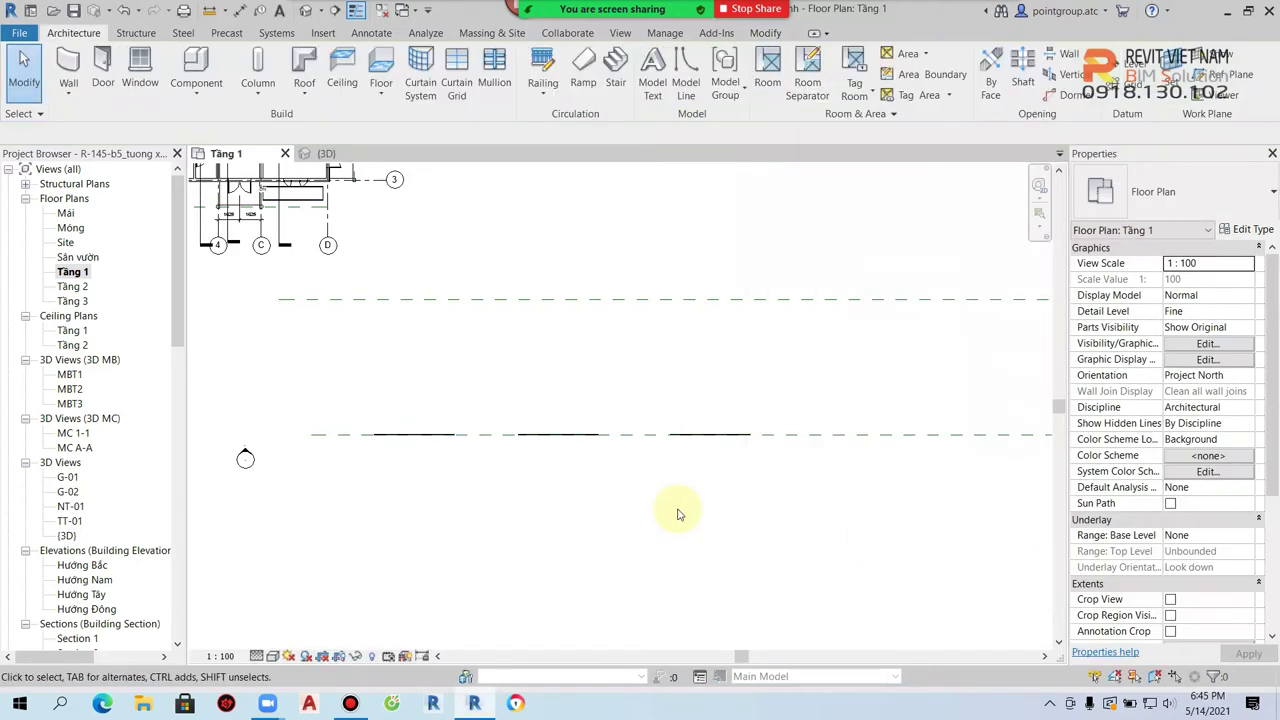
- Check the RL- 1000 railing in 3D, then reopen its path from the Tầng 1 plan
click(305, 10)
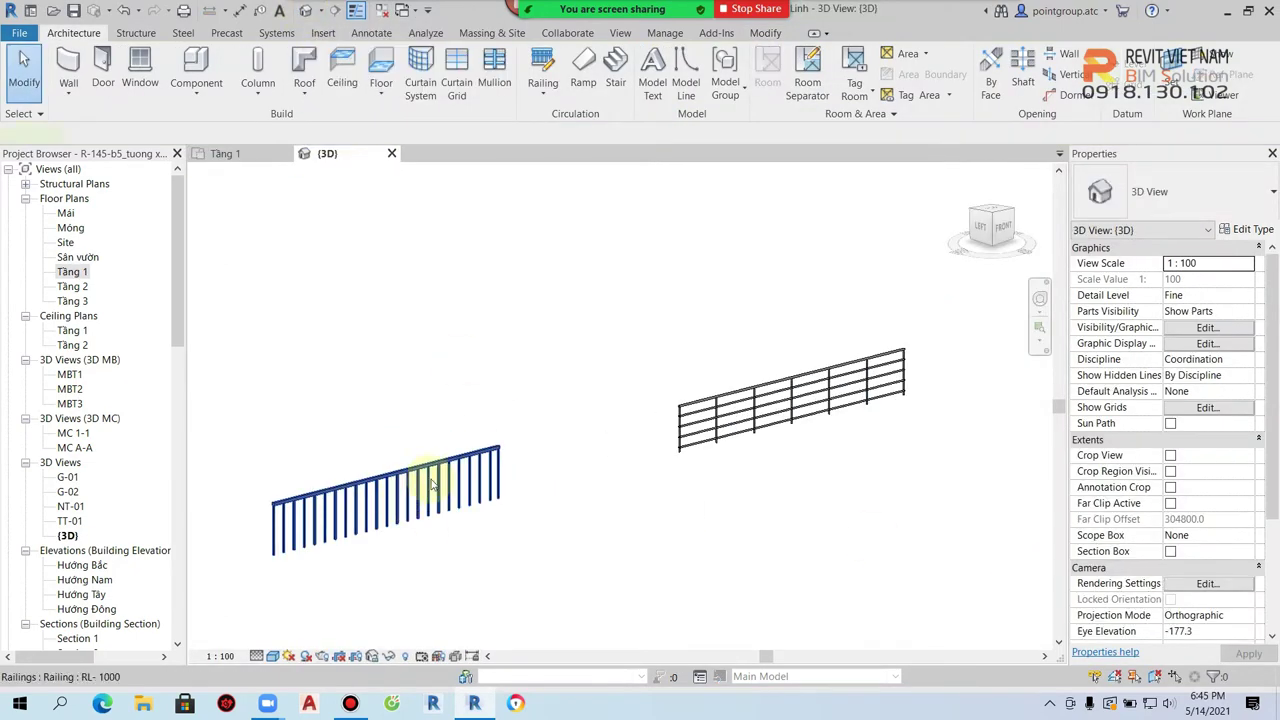
click(426, 484)
double_click(72, 272)
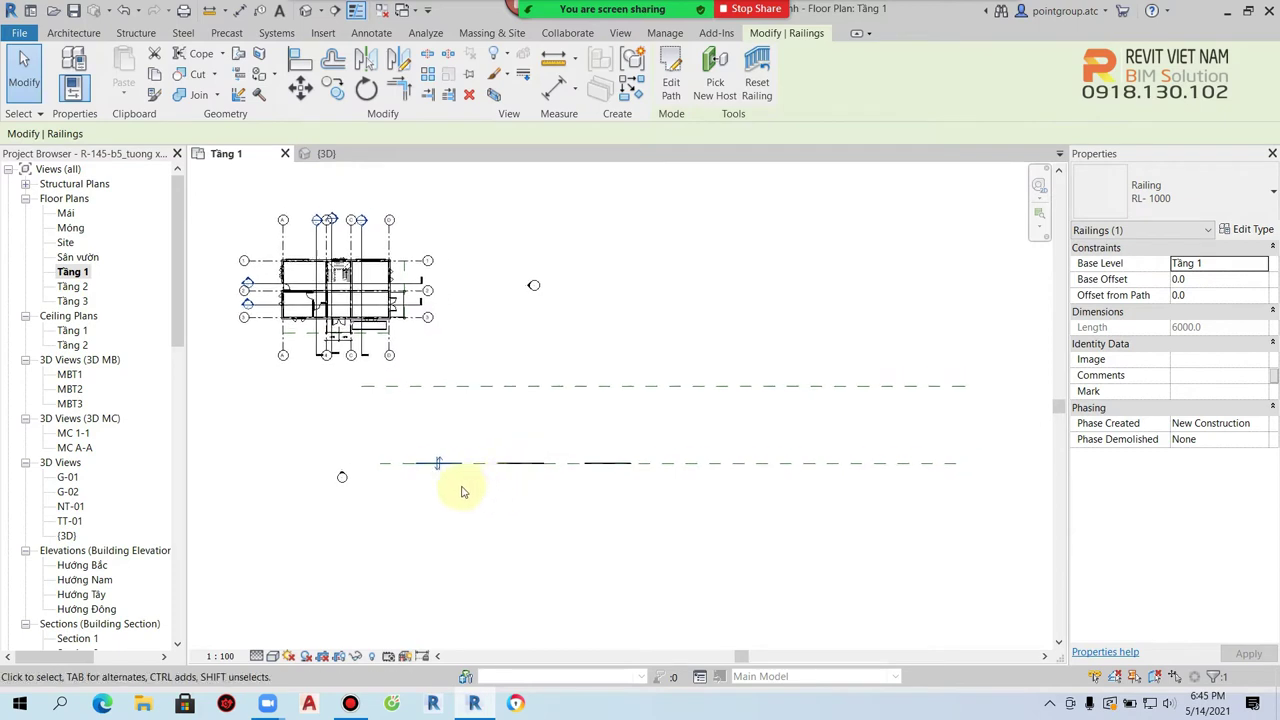
click(671, 75)
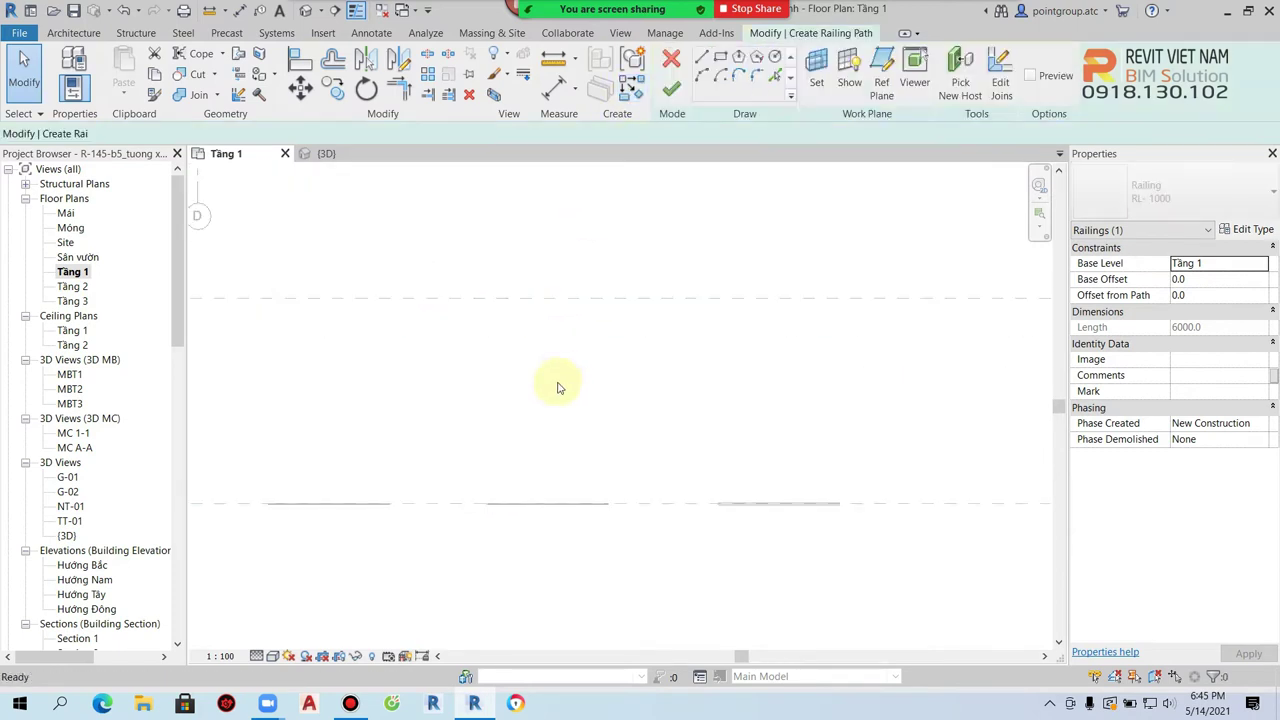
- With Chain on, draw a closed L-shaped outline for the railing path
click(540, 465)
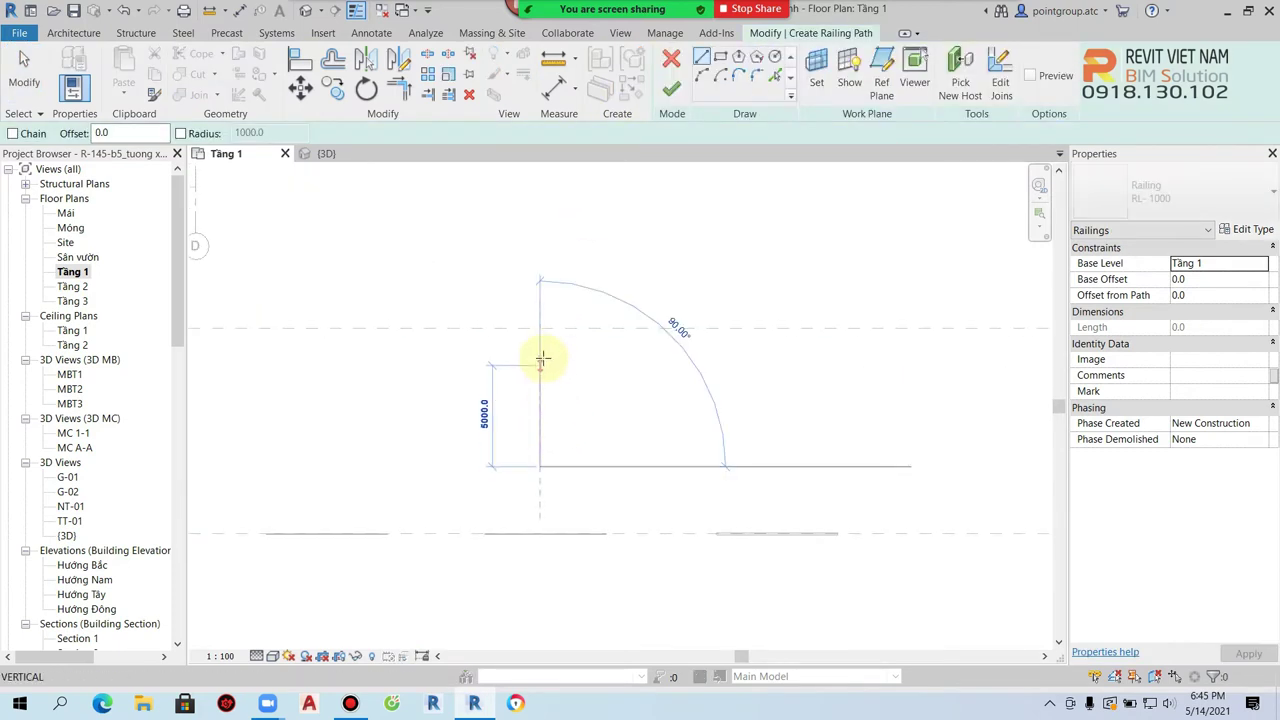
click(12, 133)
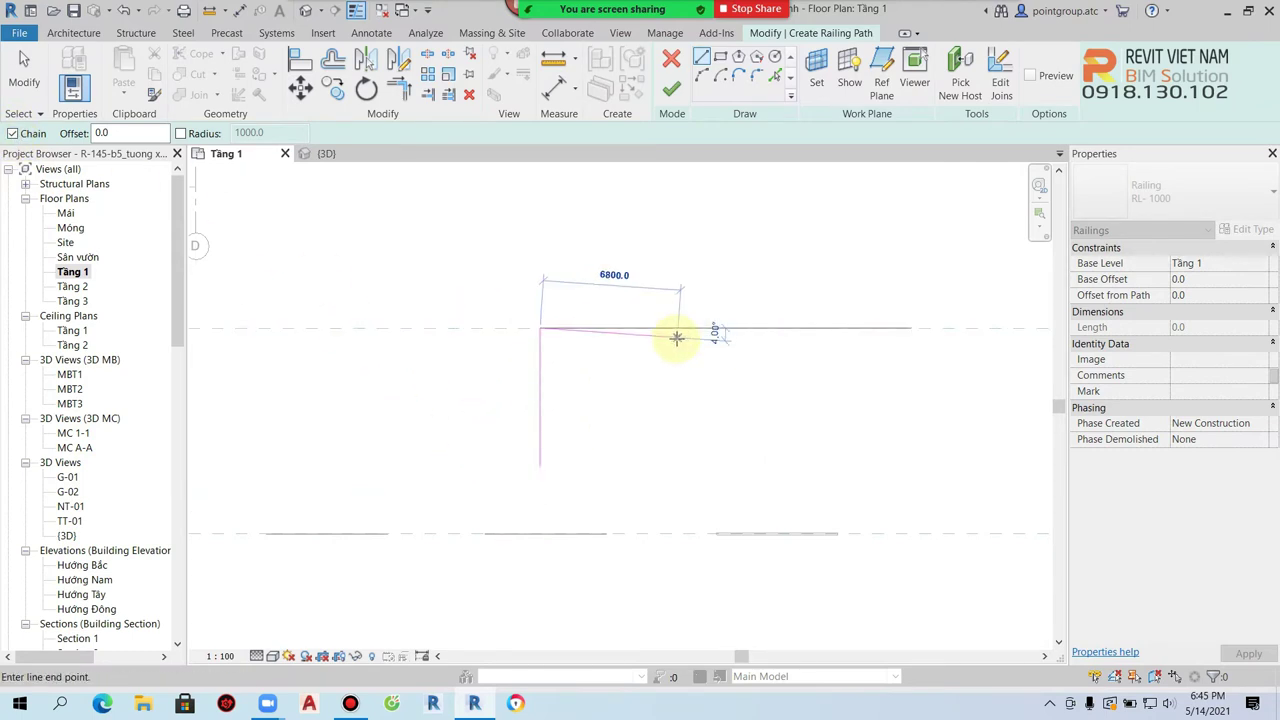
click(666, 326)
click(741, 384)
click(741, 466)
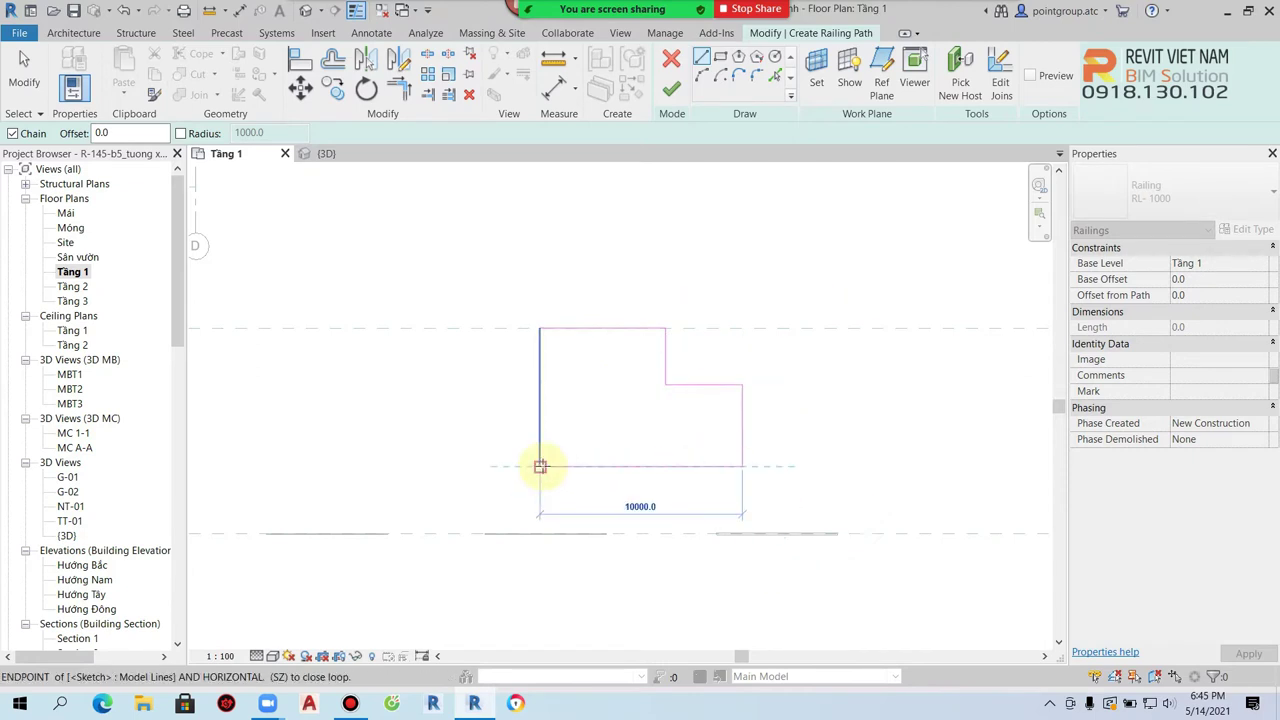
click(540, 468)
- Fillet the bottom-left, bottom-right and outer notch corners with arcs
click(777, 75)
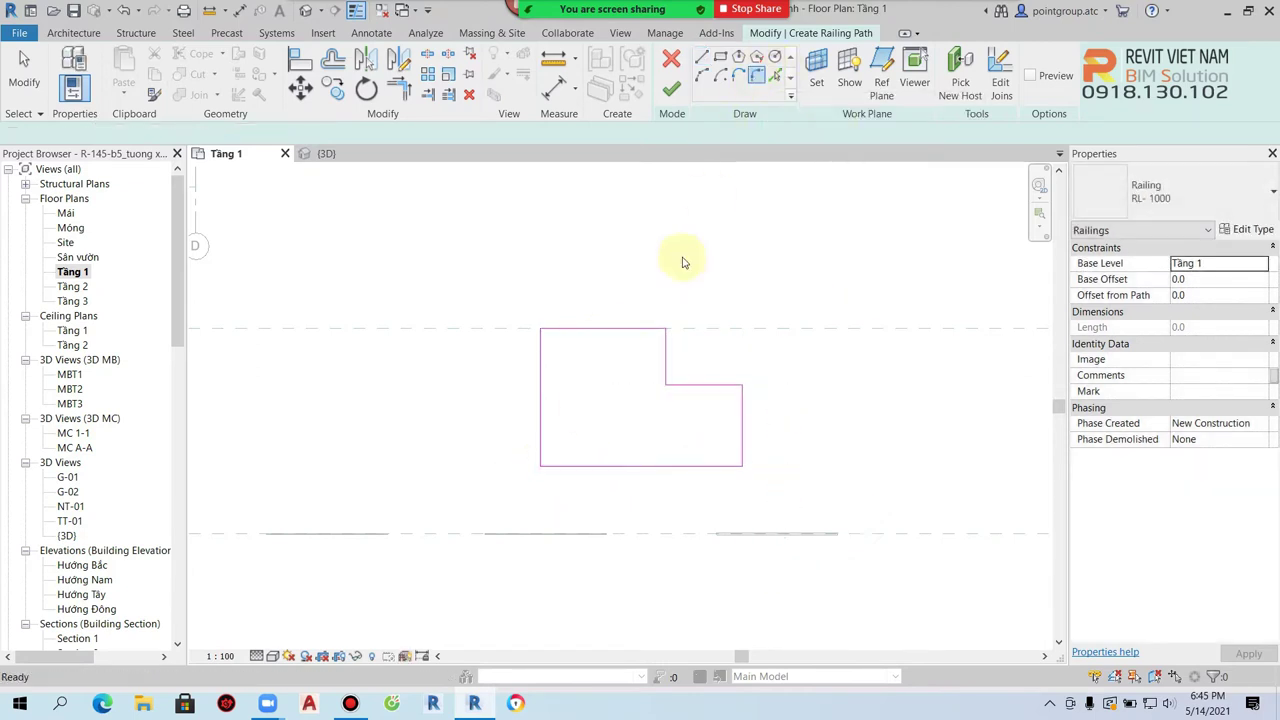
click(541, 447)
click(560, 466)
click(557, 443)
click(708, 466)
click(737, 449)
scroll(737, 449, up, 2)
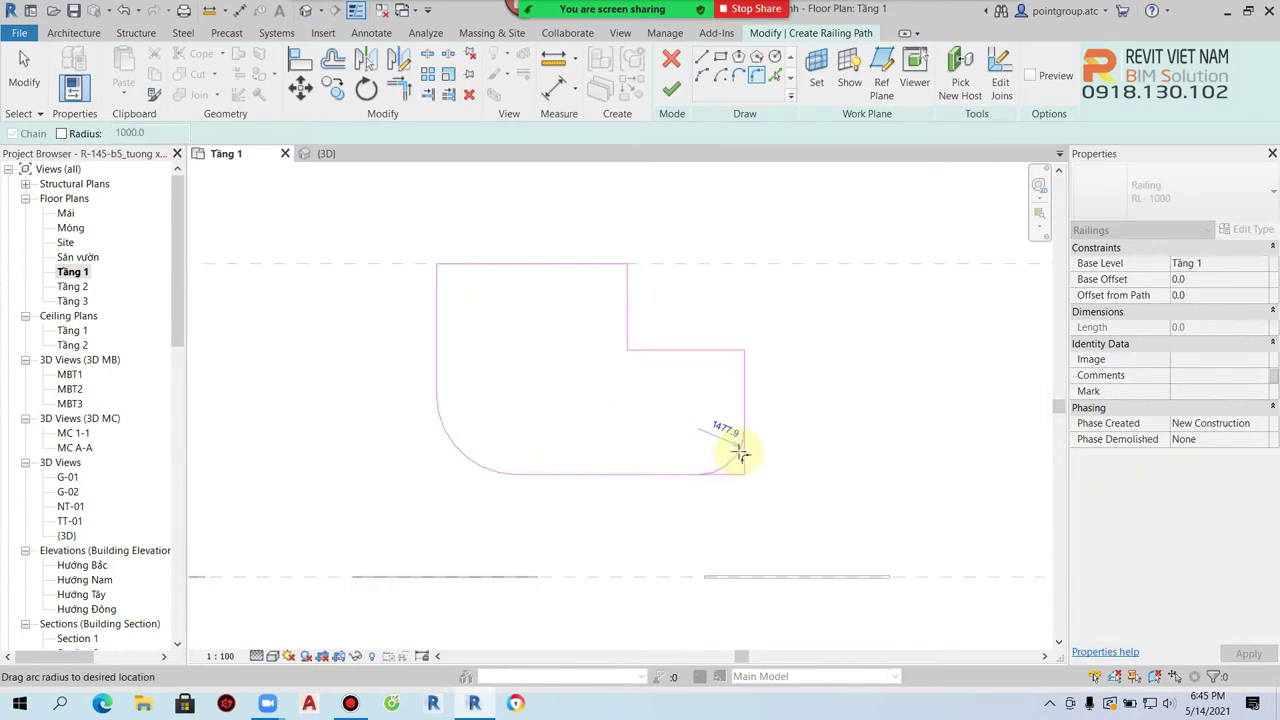
click(737, 449)
click(737, 354)
click(744, 360)
click(729, 357)
- Round the inner notch and top-left corners, then finish the path
click(643, 351)
click(636, 333)
click(636, 333)
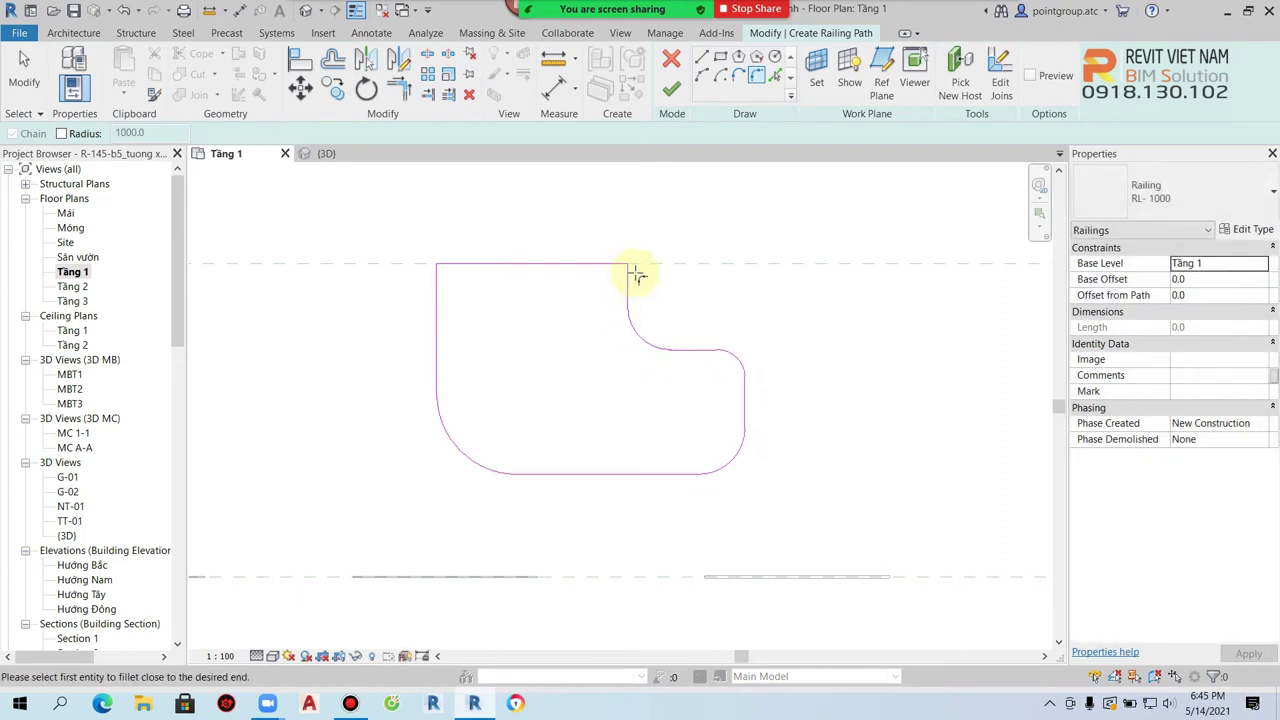
click(621, 270)
click(462, 266)
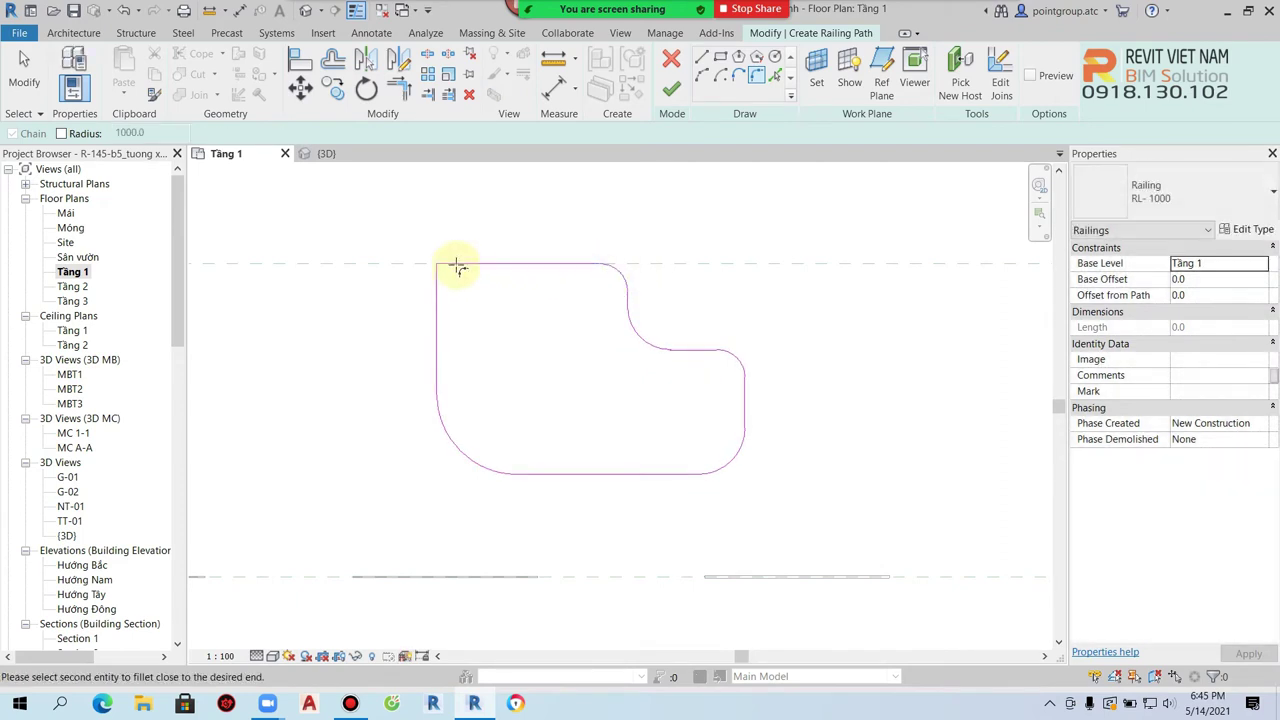
click(445, 290)
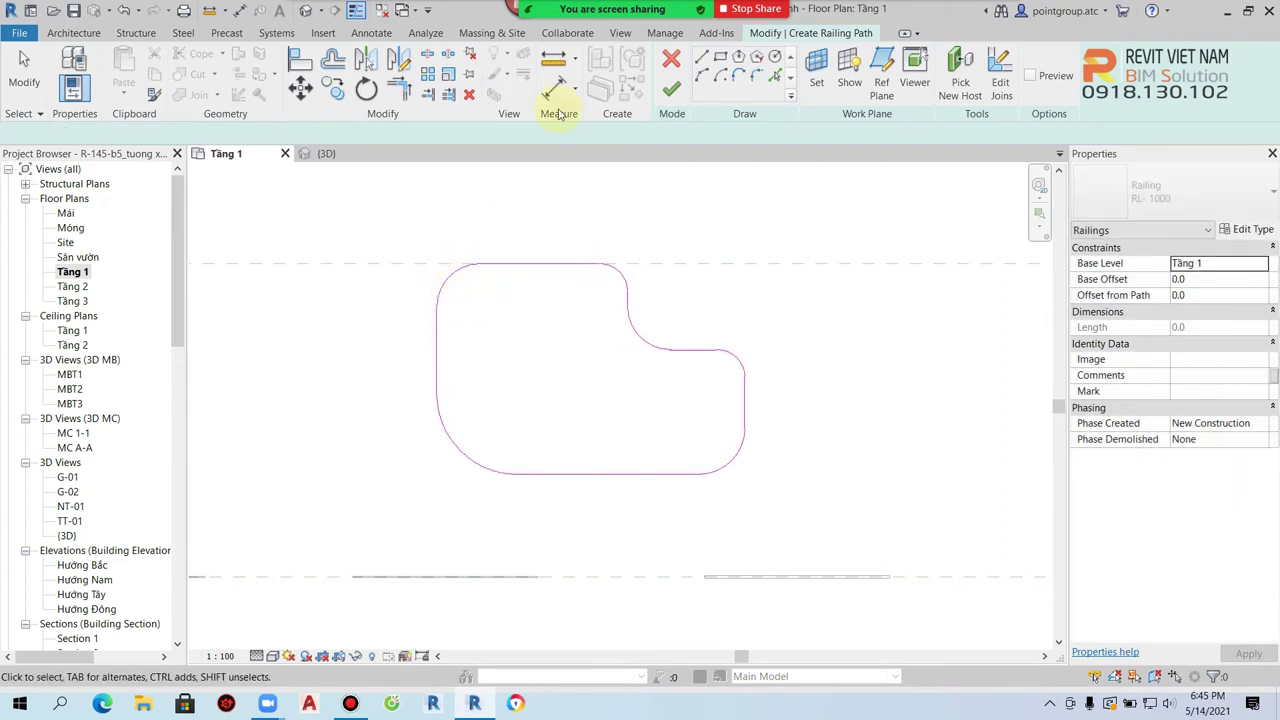
click(671, 89)
click(700, 320)
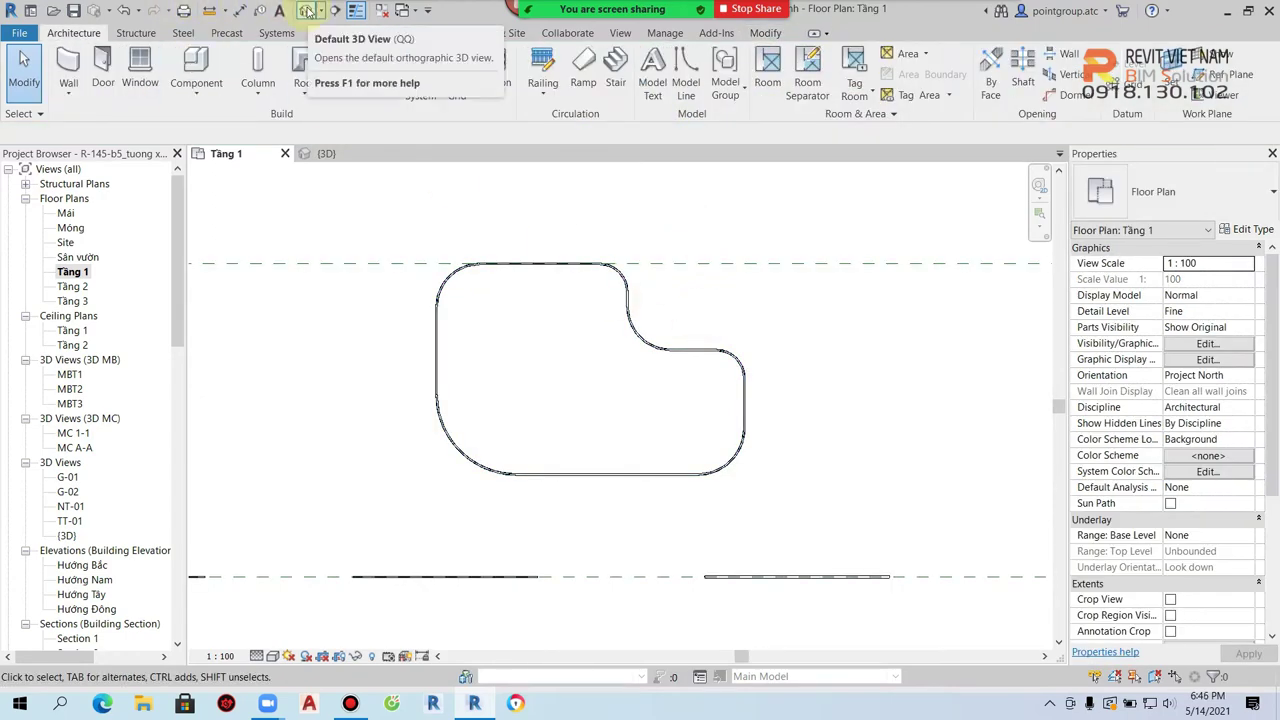
- In the 3D view, delete a short top piece of the RL-1000 path to open a gap
click(305, 10)
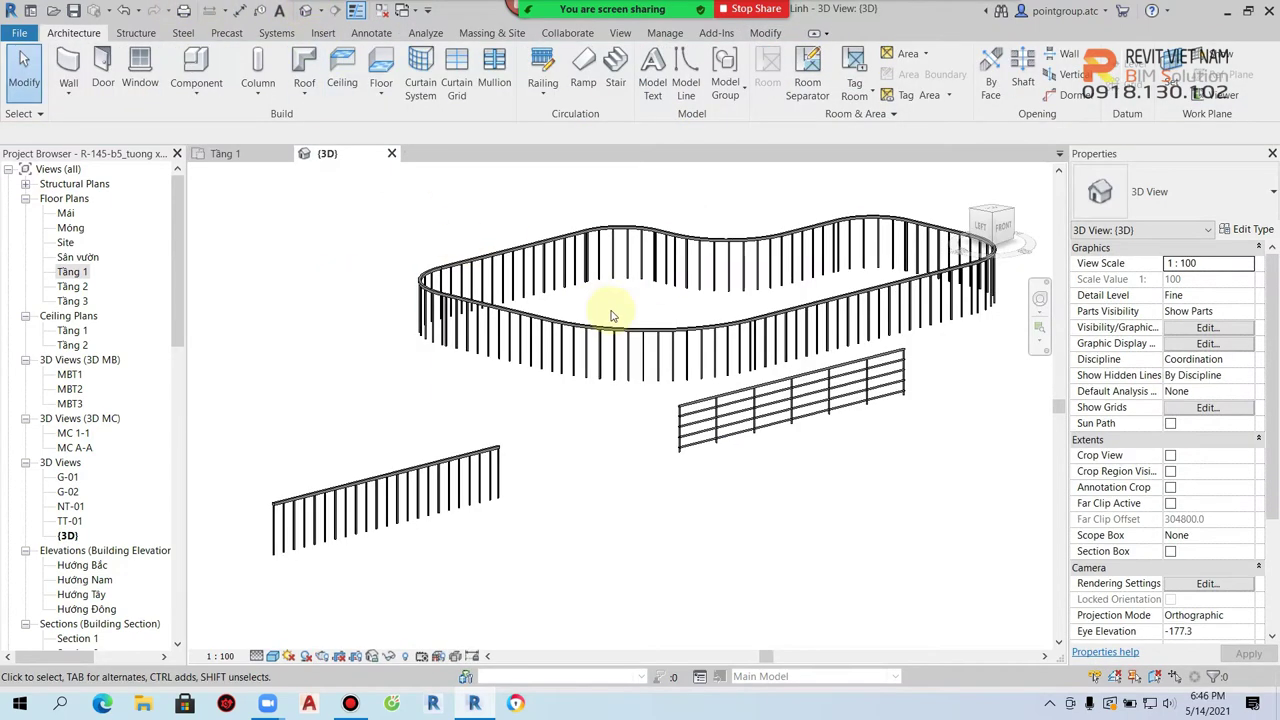
double_click(712, 332)
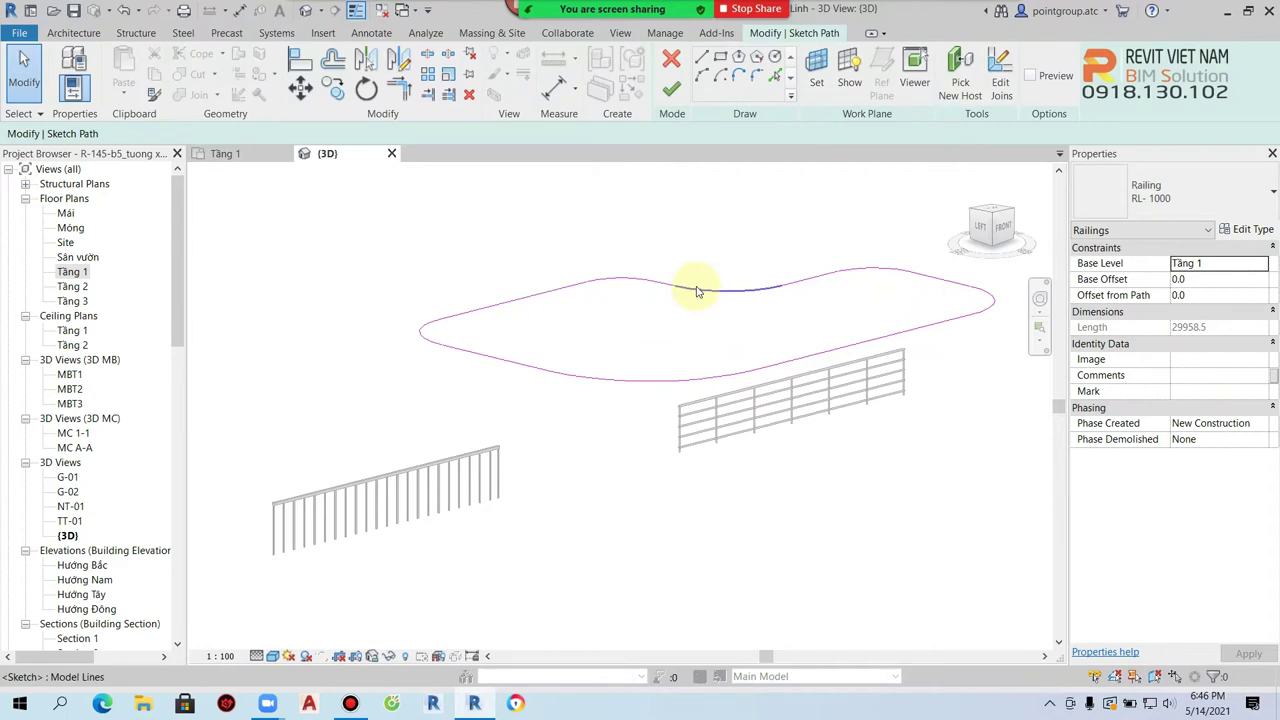
click(698, 291)
key(Delete)
click(671, 89)
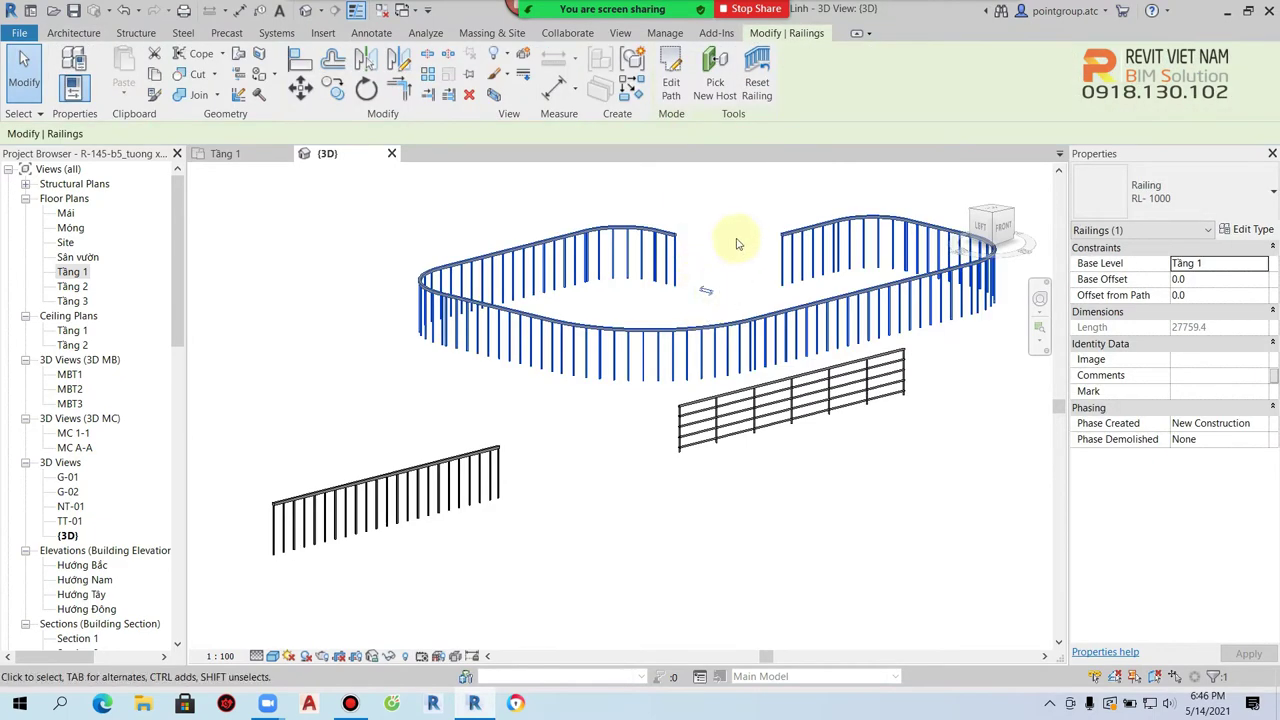
- Remove another path piece and the leftover small arc so the railing rebuilds
double_click(661, 262)
click(521, 296)
key(Delete)
click(671, 89)
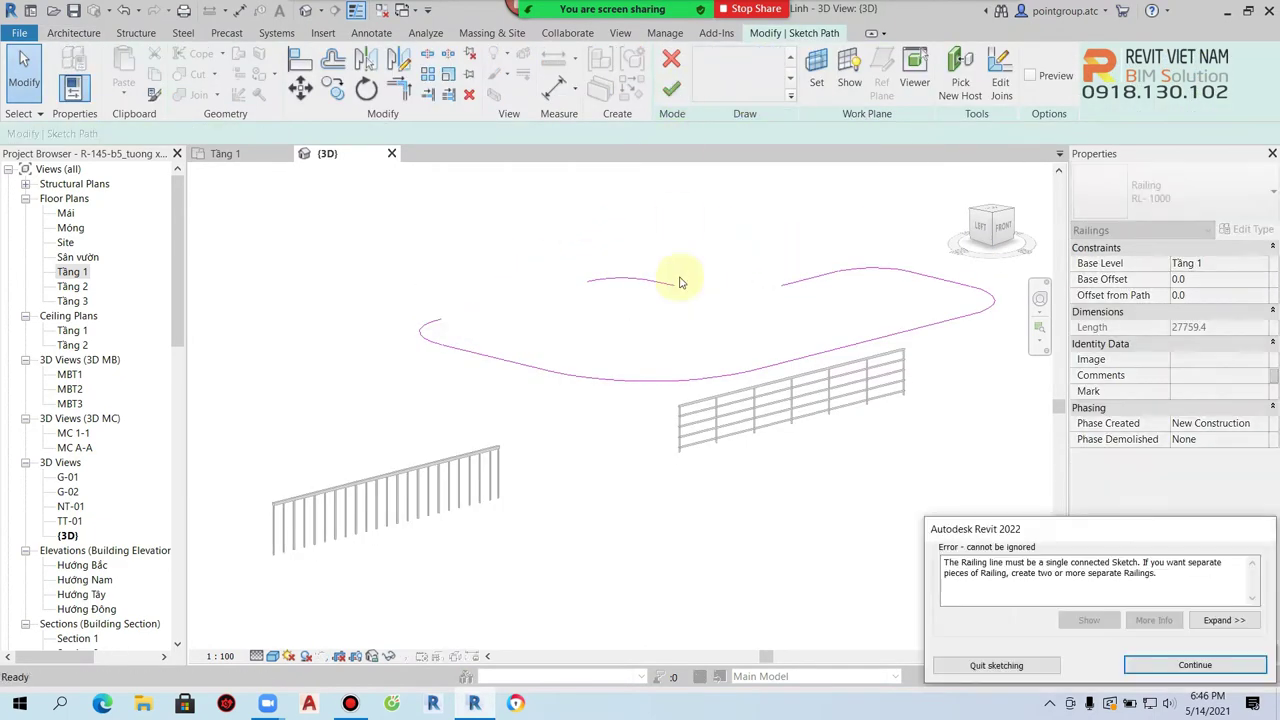
click(1195, 665)
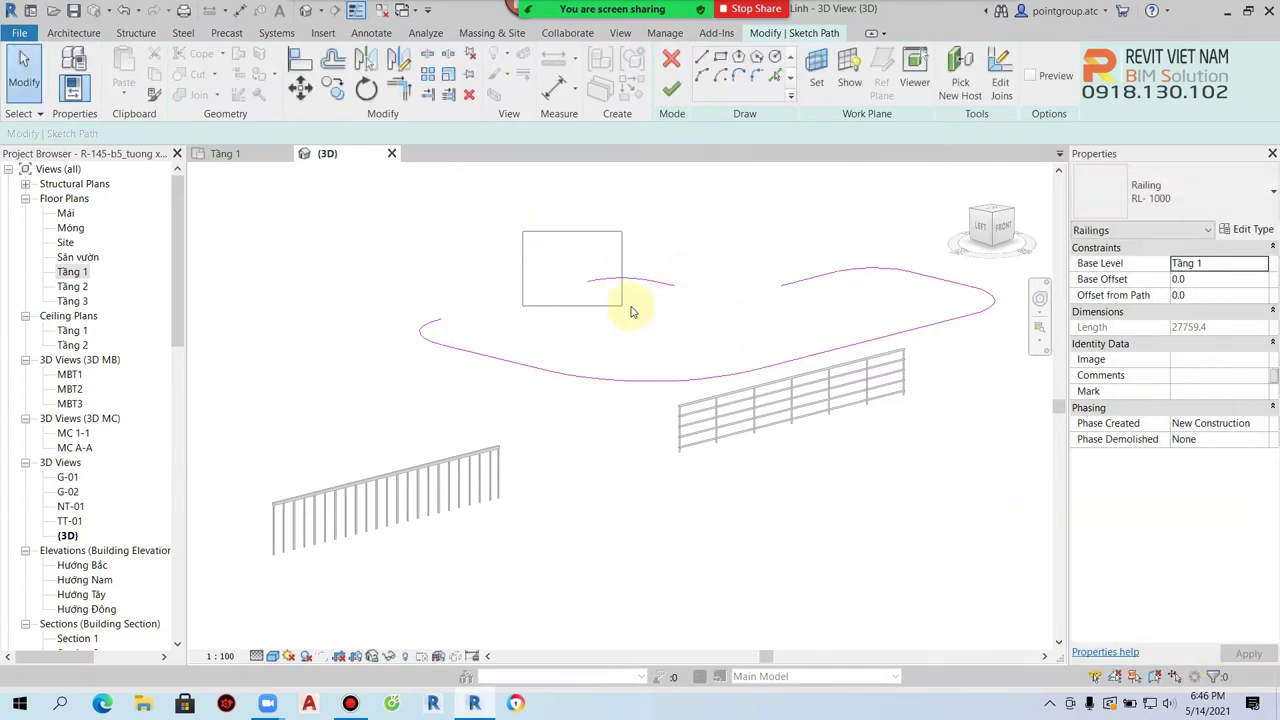
drag(694, 318, 689, 314)
key(Delete)
click(671, 89)
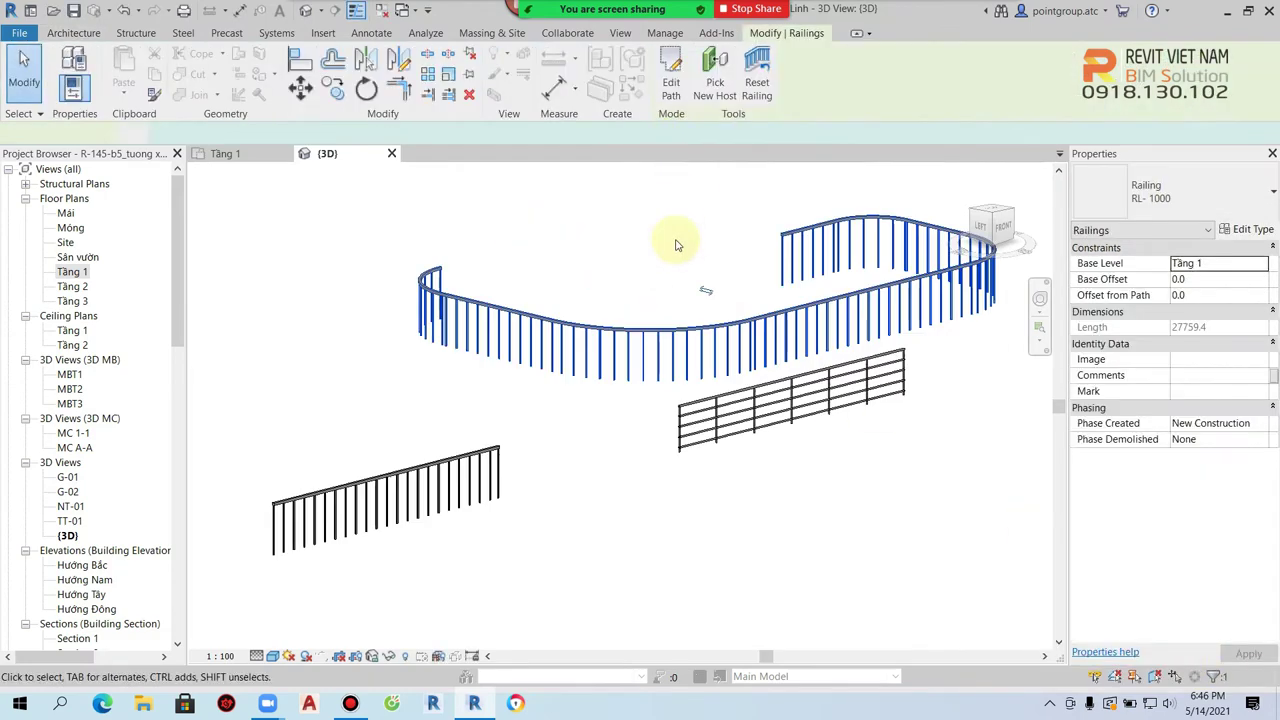
click(676, 267)
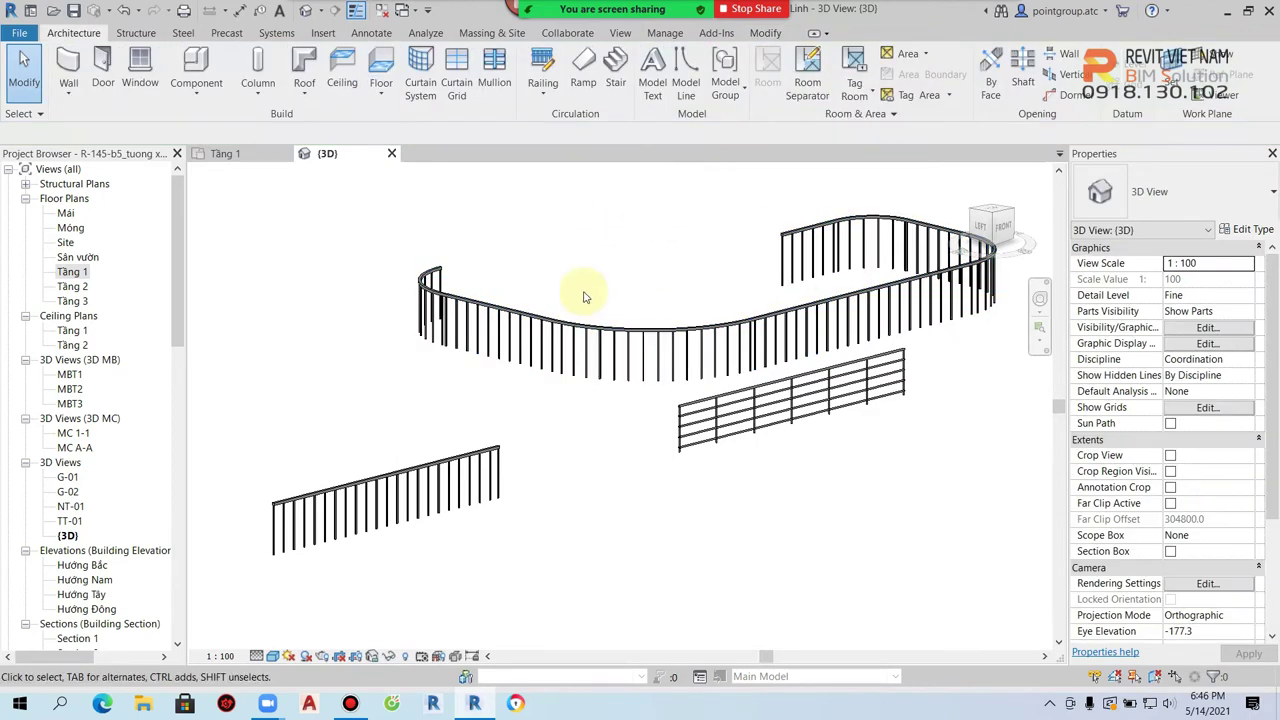
- Re-check the RL-1000 railing path in the Tầng 1 plan
double_click(72, 272)
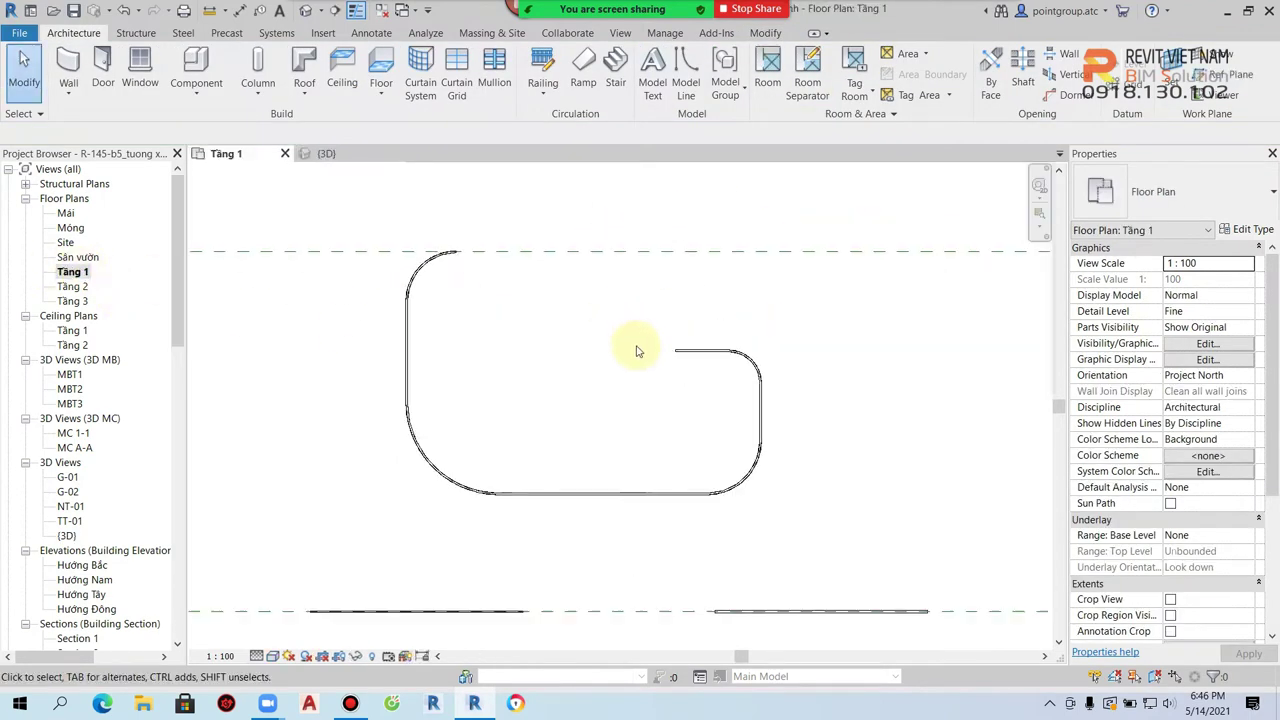
click(719, 356)
scroll(700, 353, down, 1)
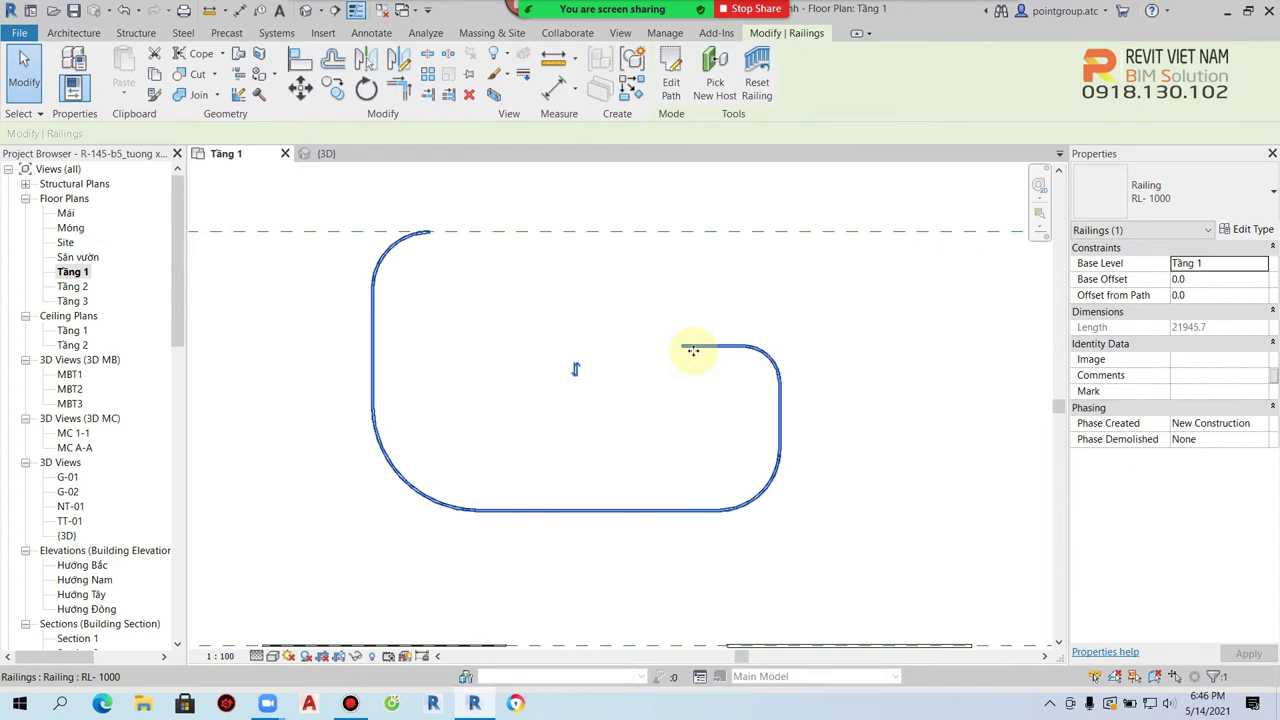
double_click(692, 350)
click(671, 88)
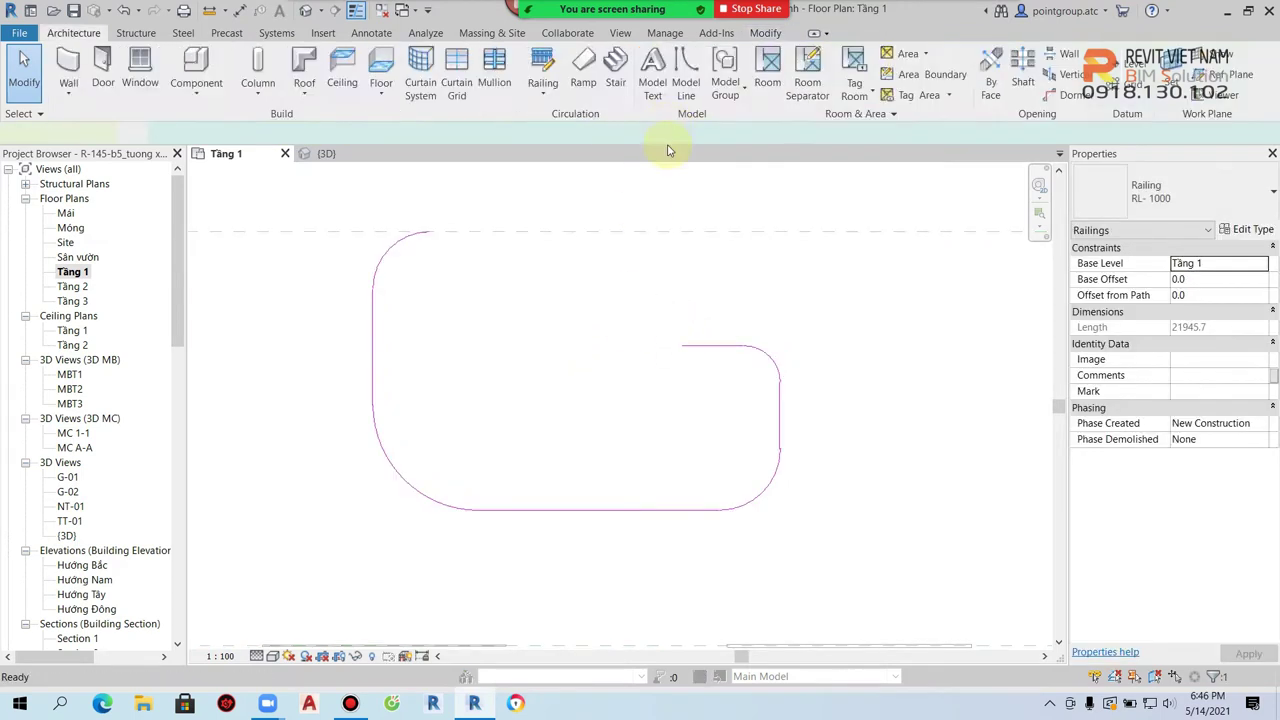
click(634, 88)
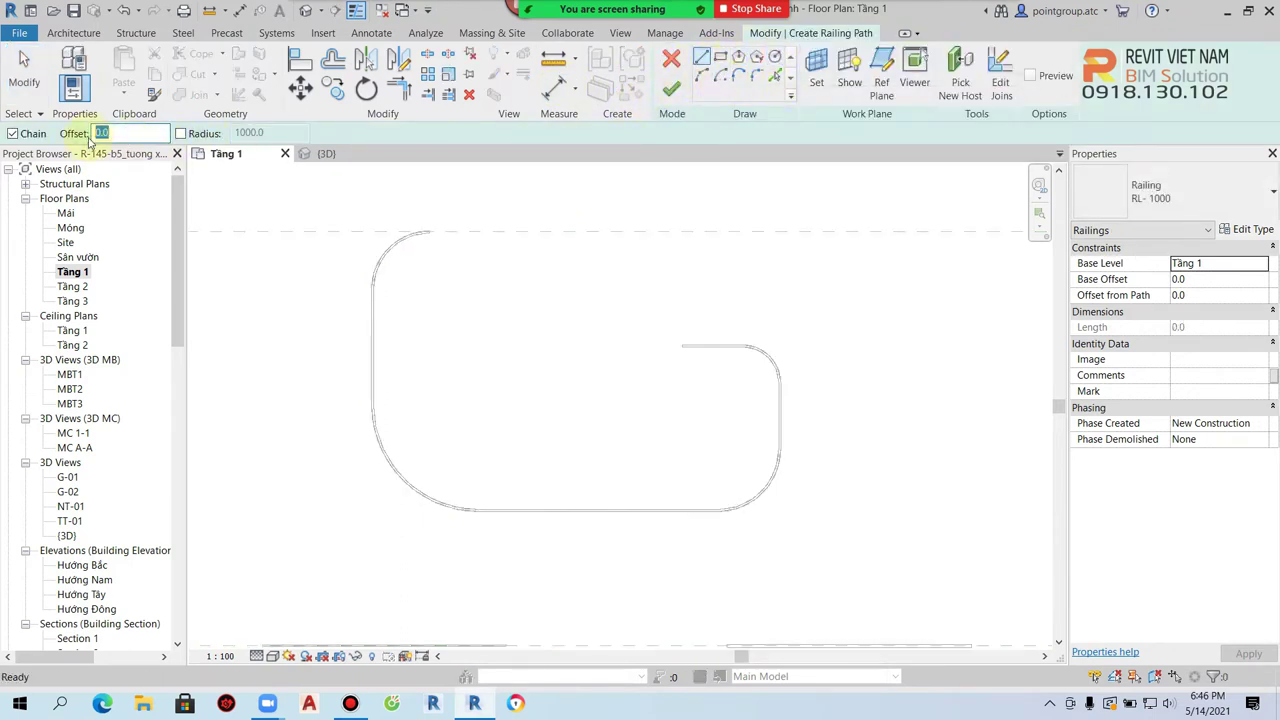
- Begin the new RL-1000 railing path in empty plan space with its first straight run
scroll(746, 300, down, 2)
middle_drag(887, 336, 648, 403)
middle_drag(598, 316, 586, 428)
click(586, 428)
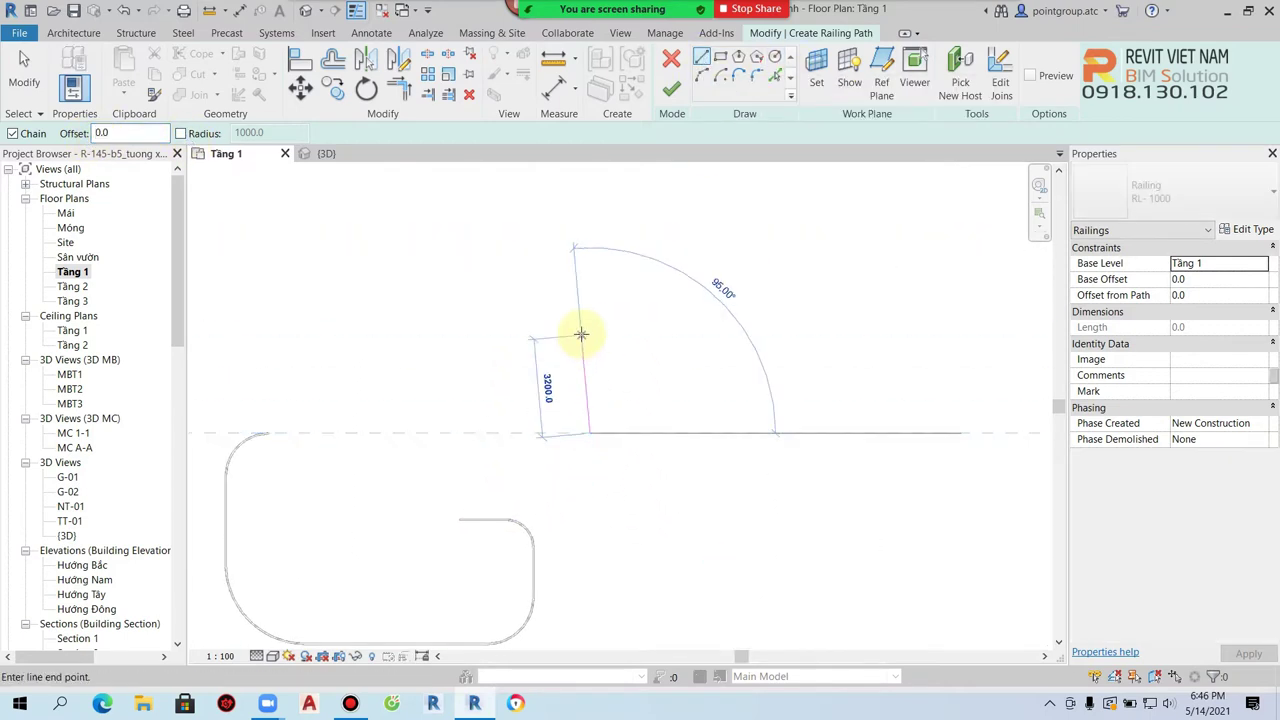
key(Escape)
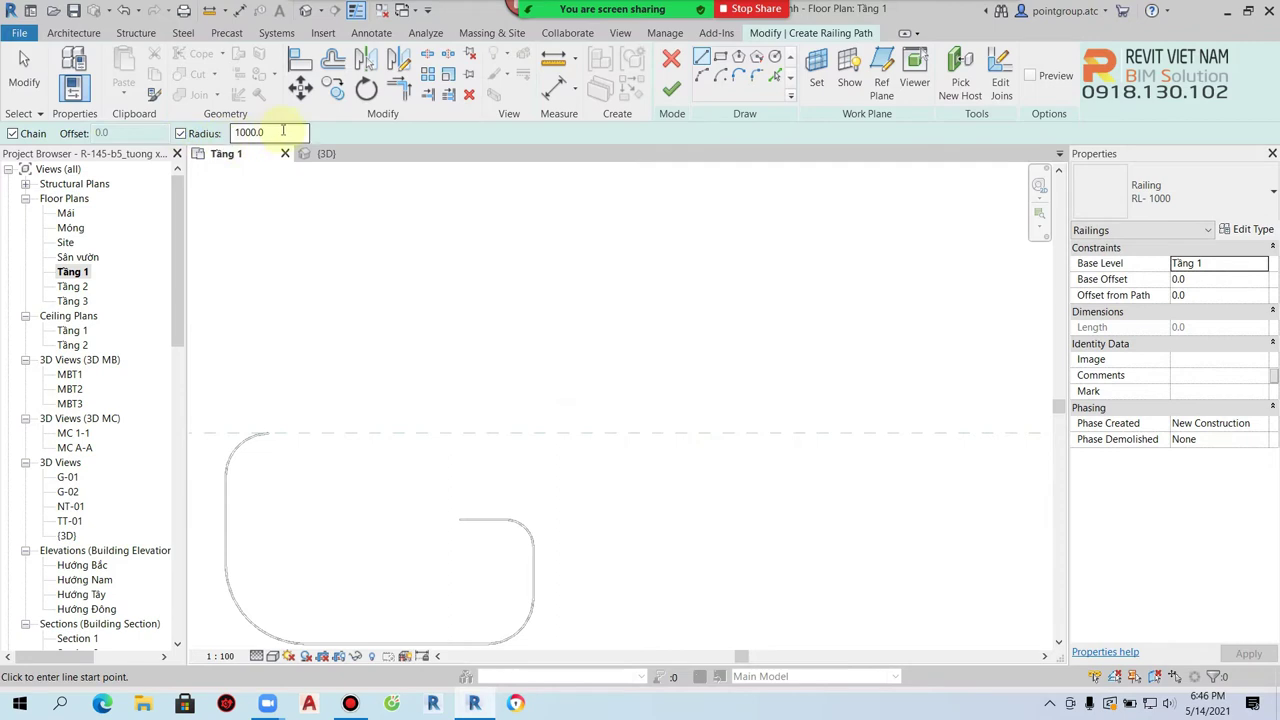
click(648, 434)
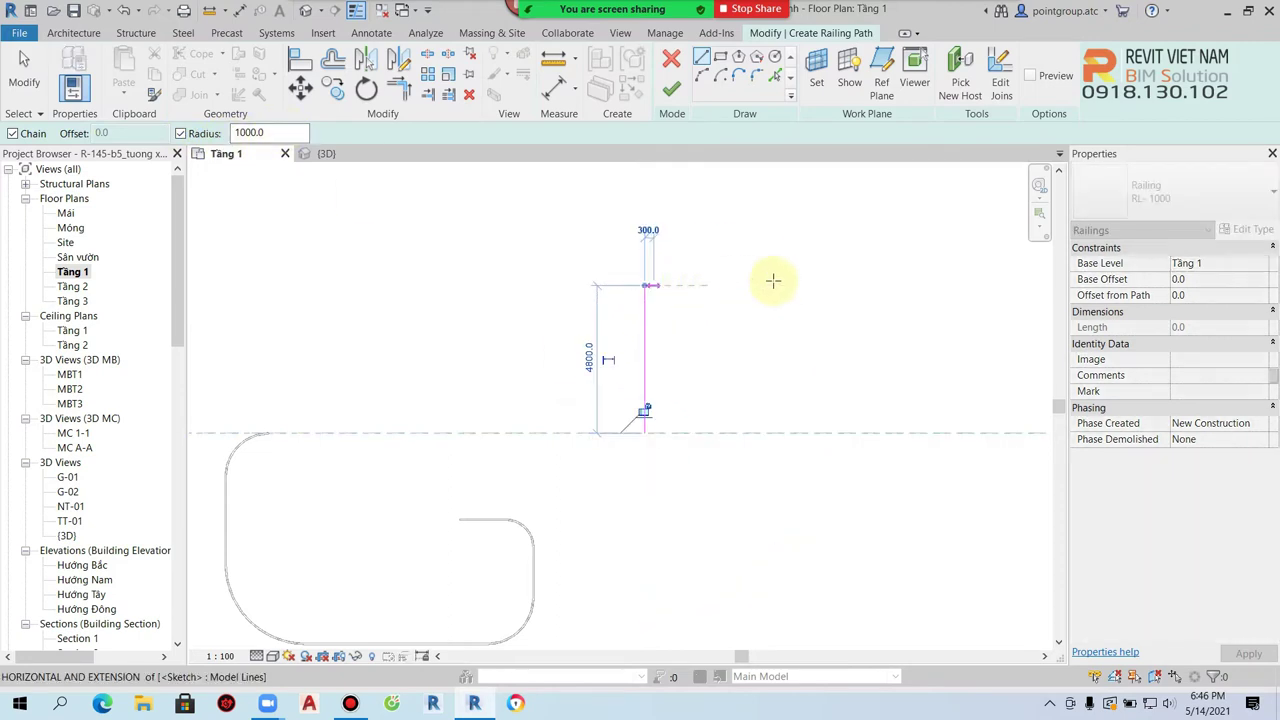
click(783, 284)
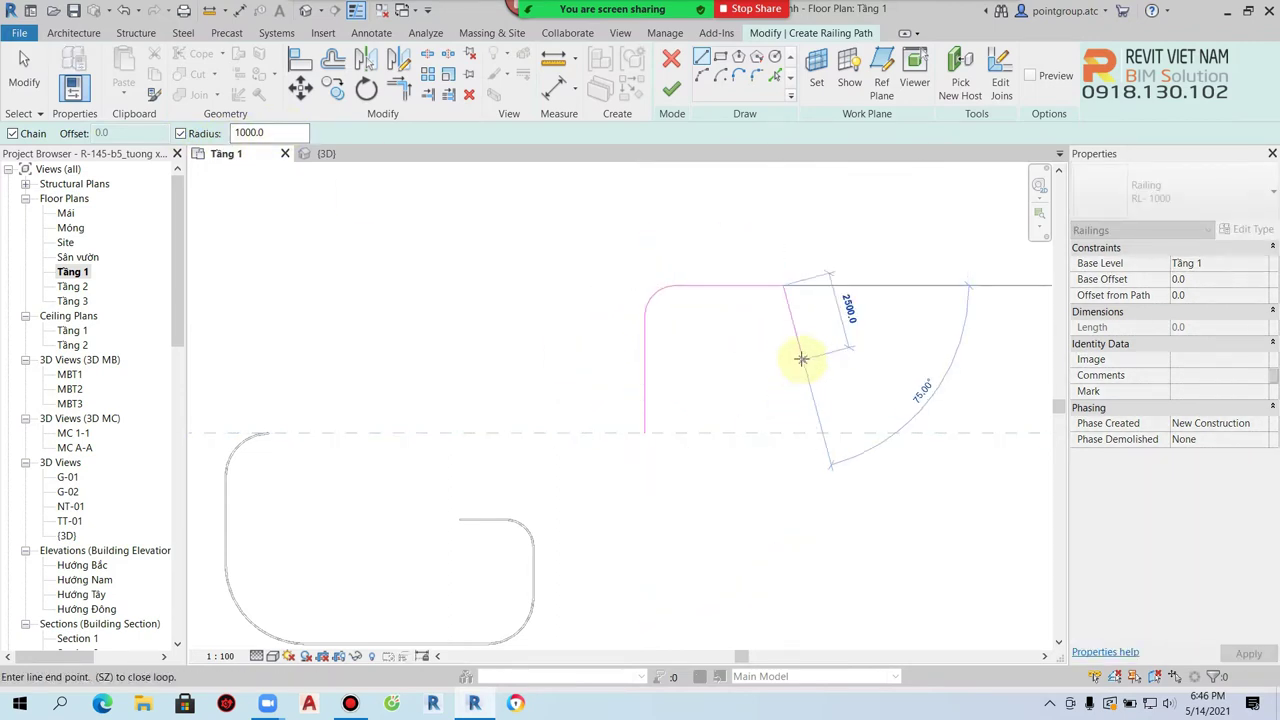
- Add the remaining corner points, chaining the path with 1000 mm rounded corners
click(789, 358)
middle_drag(851, 360, 734, 354)
click(800, 348)
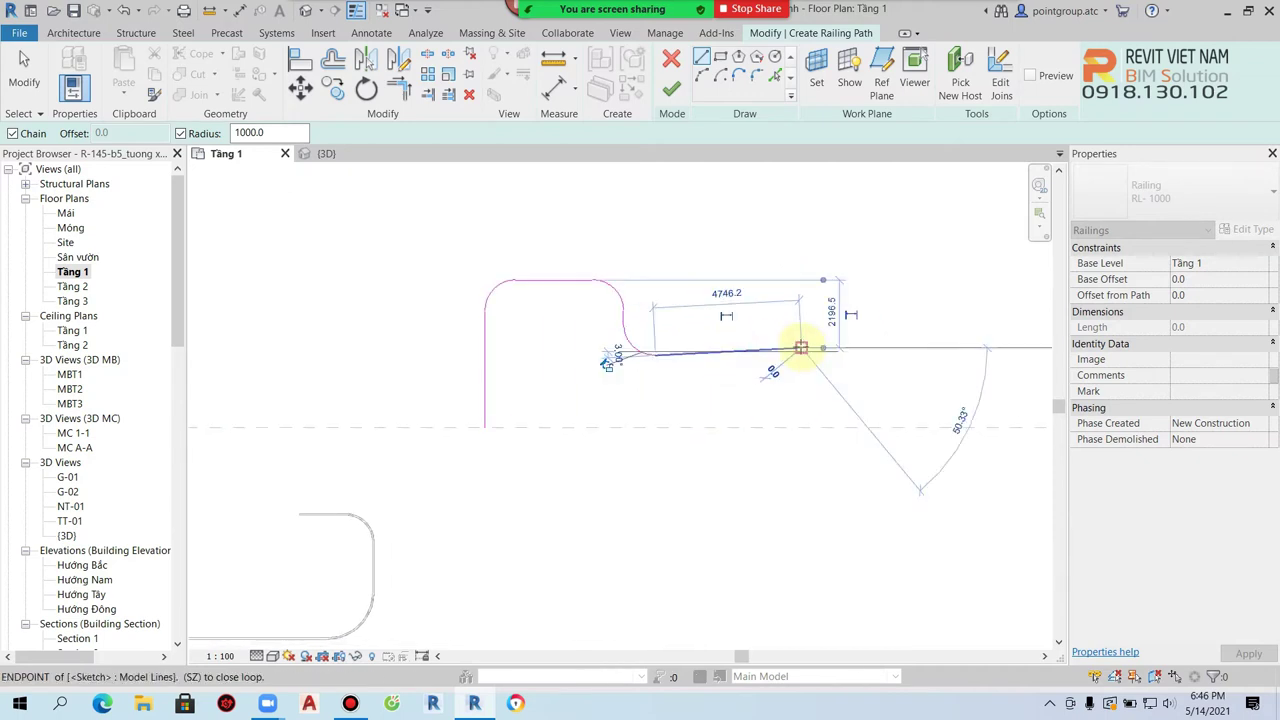
middle_drag(701, 188, 754, 383)
click(760, 375)
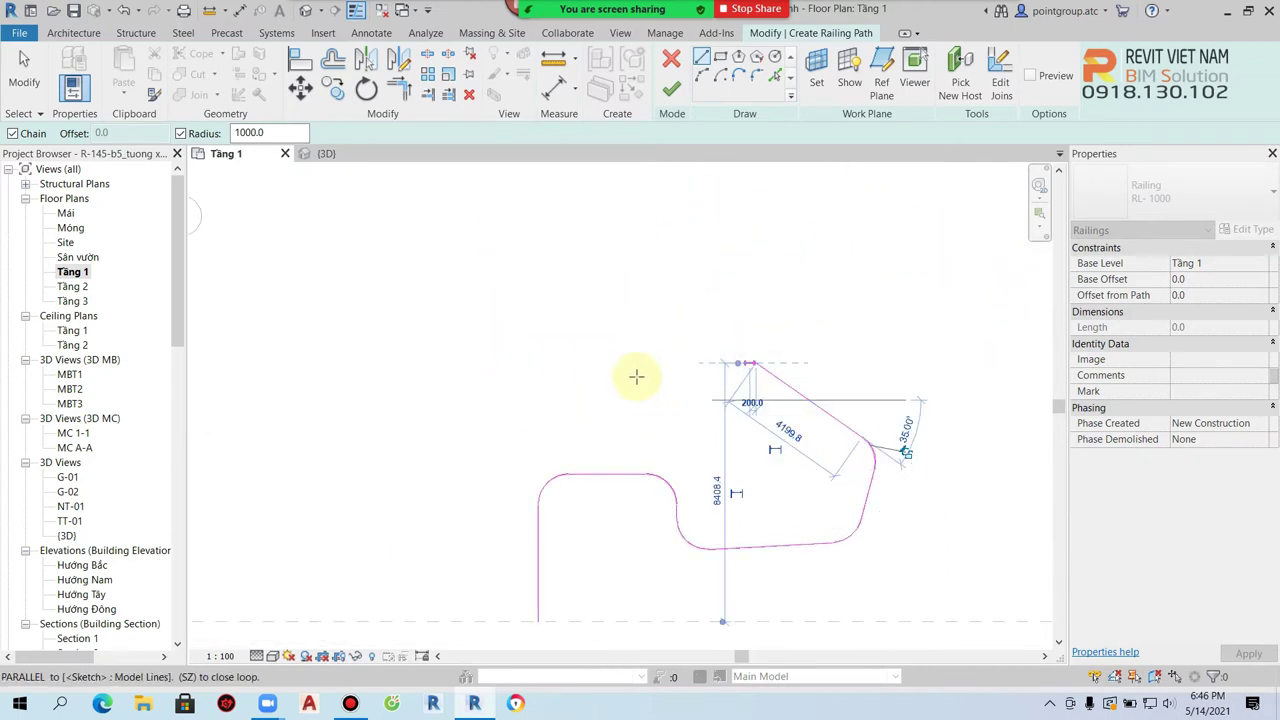
click(493, 430)
key(Escape)
key(Escape)
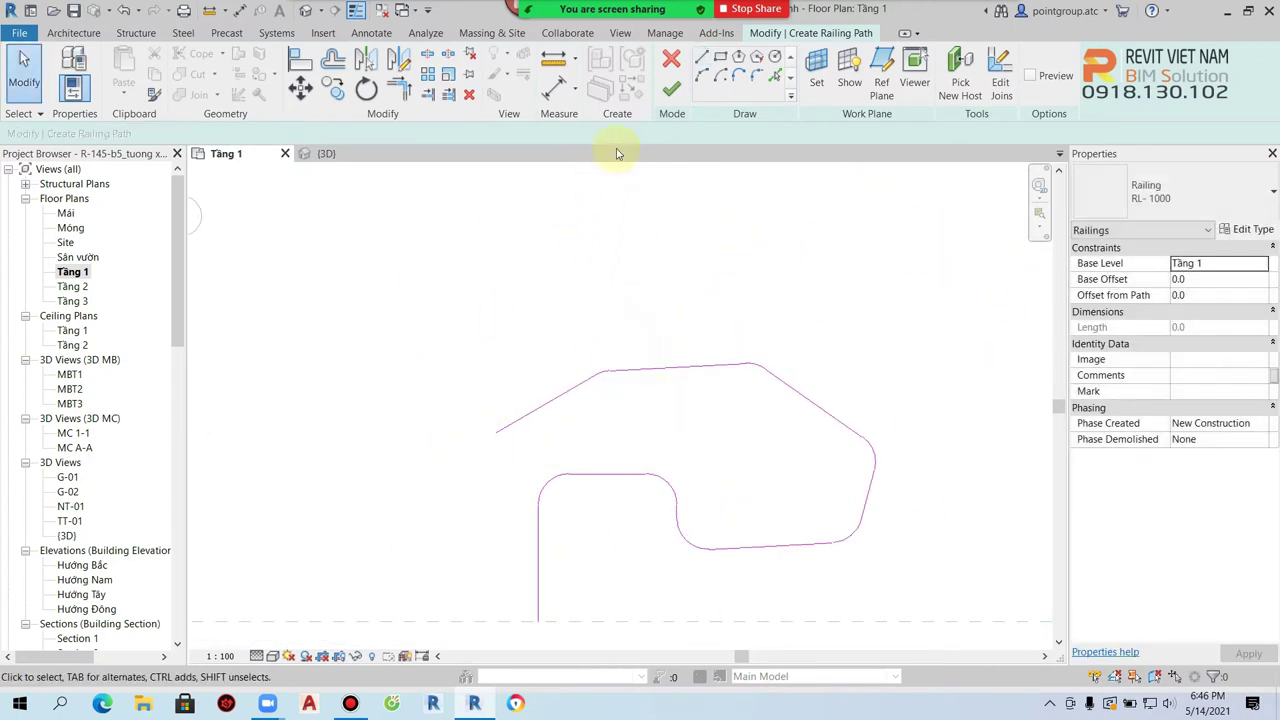
- Finish the railing path and view both railings in the 3D view
click(671, 90)
click(723, 414)
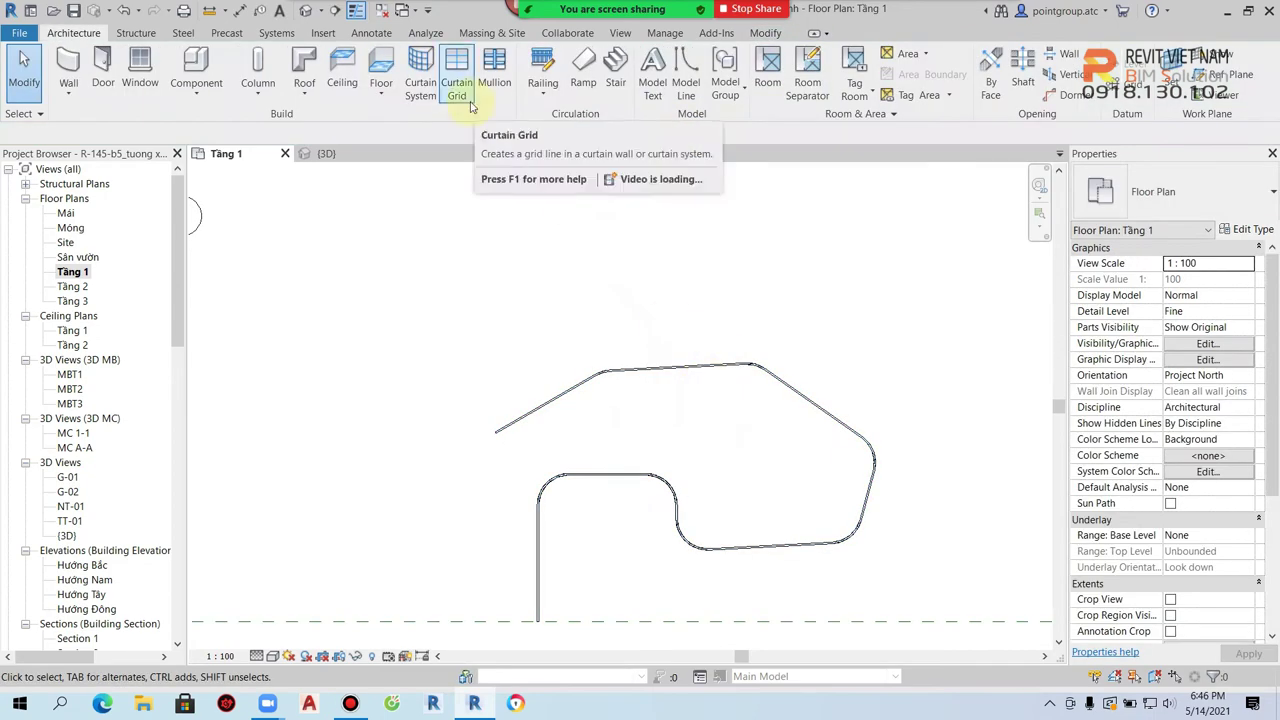
click(305, 10)
shift+middle_drag(737, 366, 846, 389)
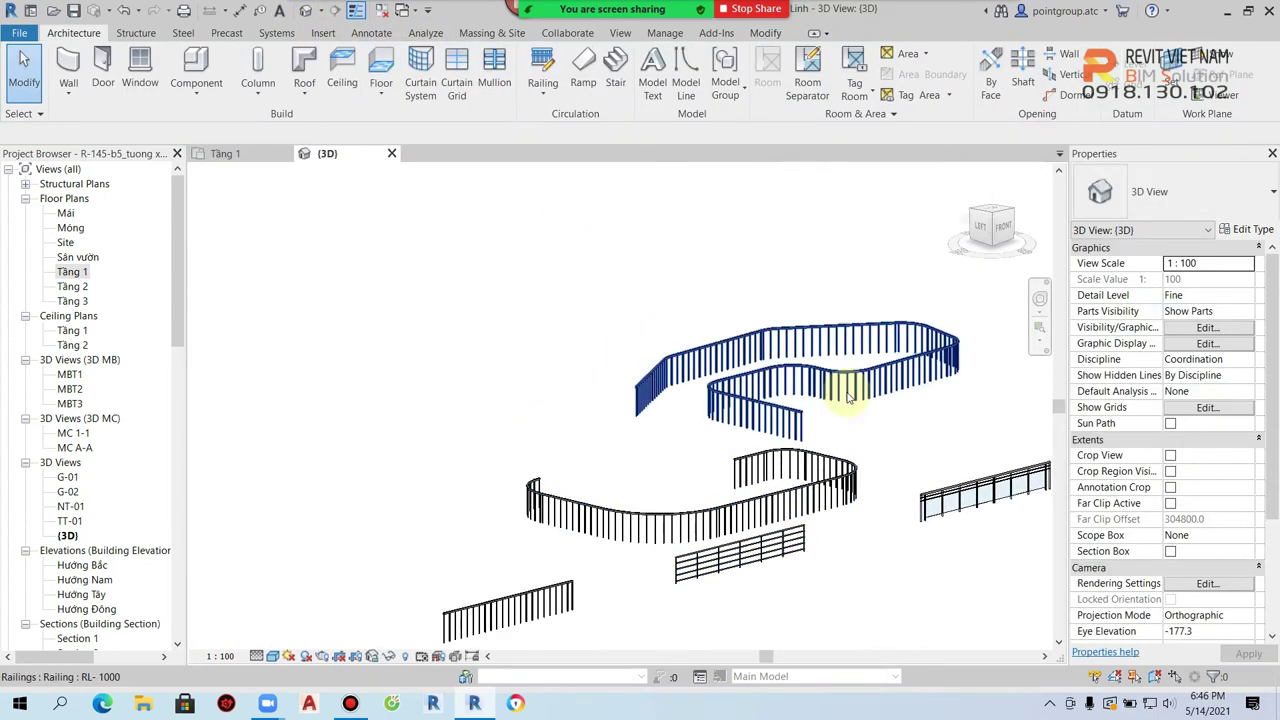
click(848, 381)
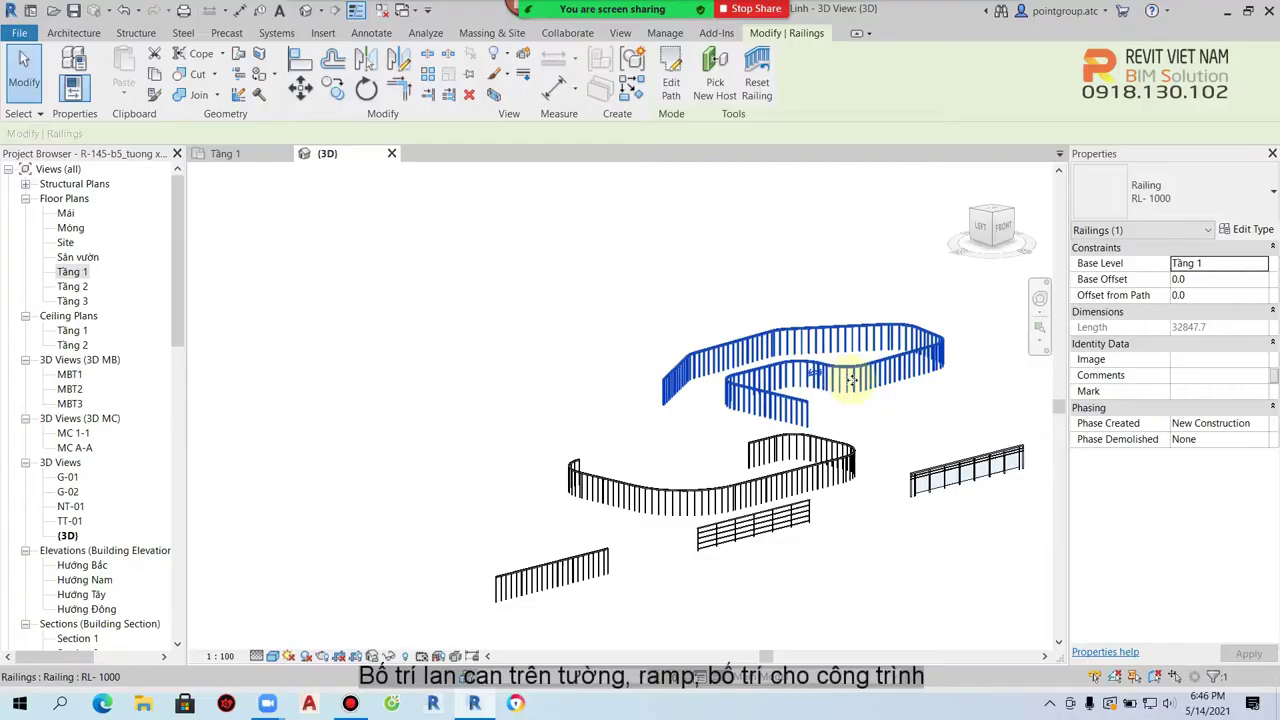
key(Escape)
- On the Tầng 1 plan, draw a new 9000 mm wall like the one by grid 3
mouse_move(829, 357)
middle_down()
mouse_move(866, 320)
mouse_move(632, 474)
middle_up()
double_click(72, 273)
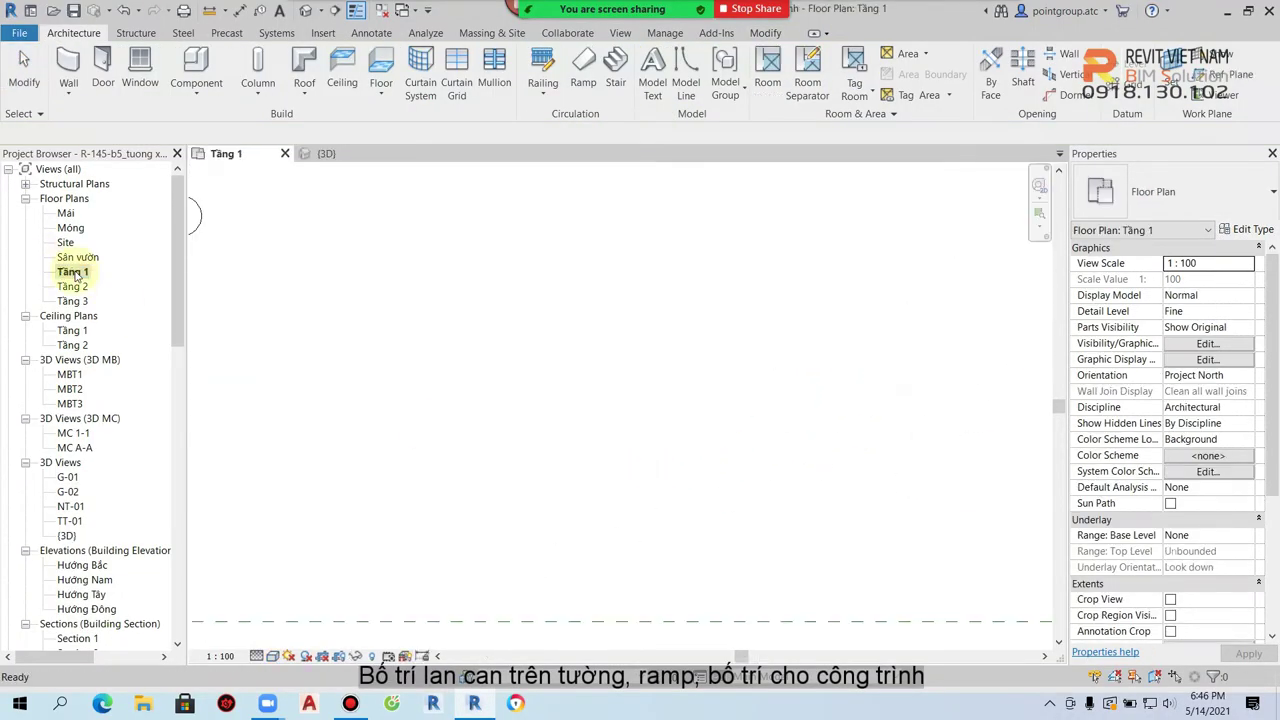
scroll(571, 369, down, 3)
scroll(580, 440, up, 5)
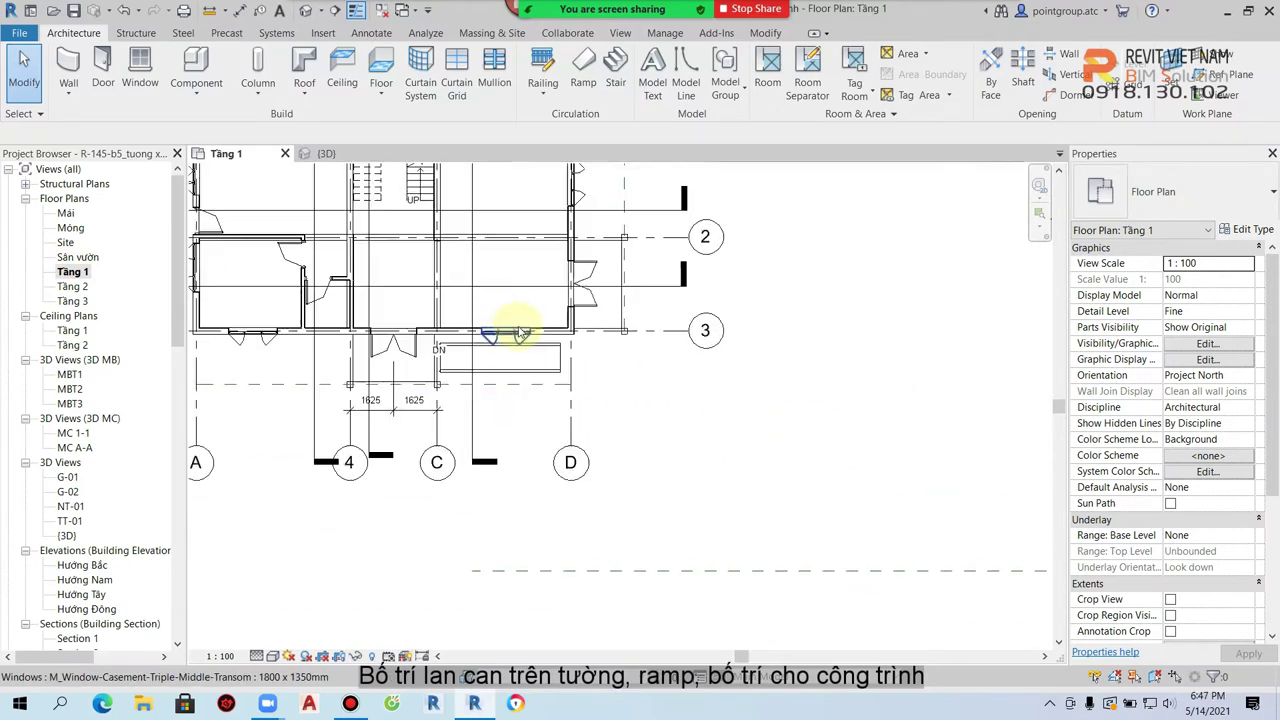
scroll(514, 337, up, 2)
click(634, 88)
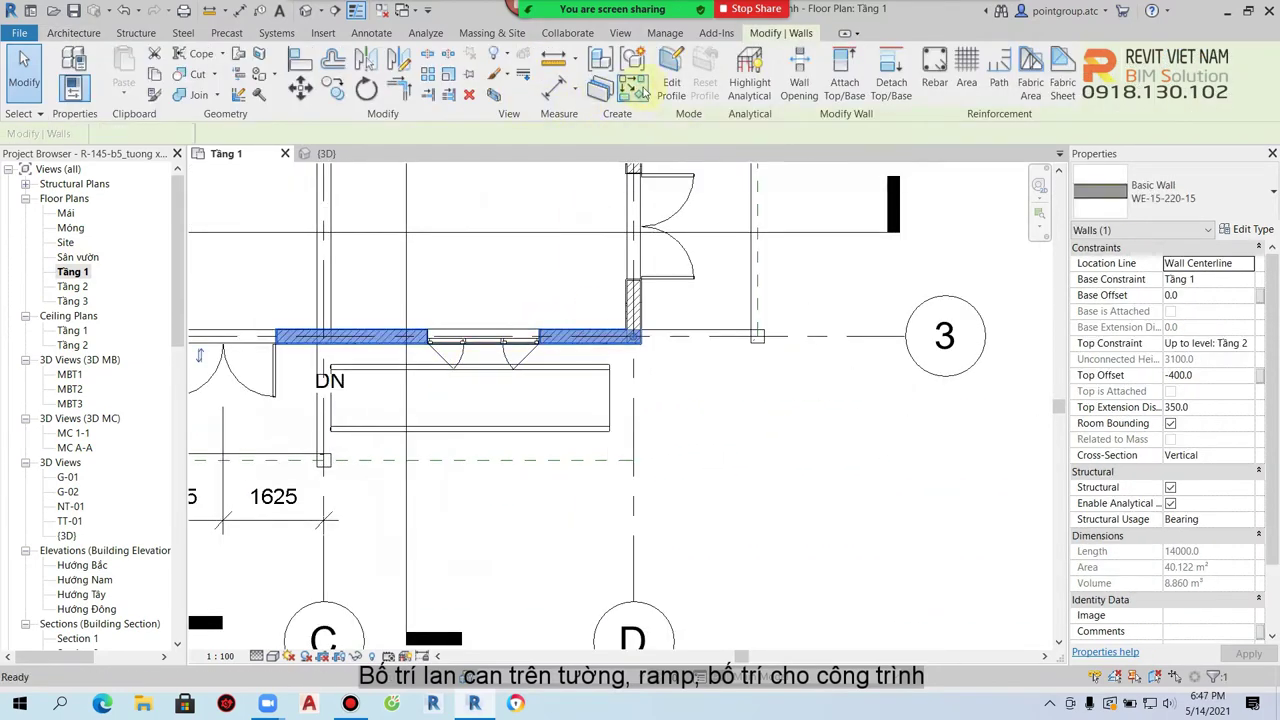
scroll(586, 381, down, 3)
middle_drag(586, 381, 407, 381)
click(624, 407)
click(740, 407)
- In 3D, set the new wall's top to Tầng 2 and frame it beside the railings
key(Escape)
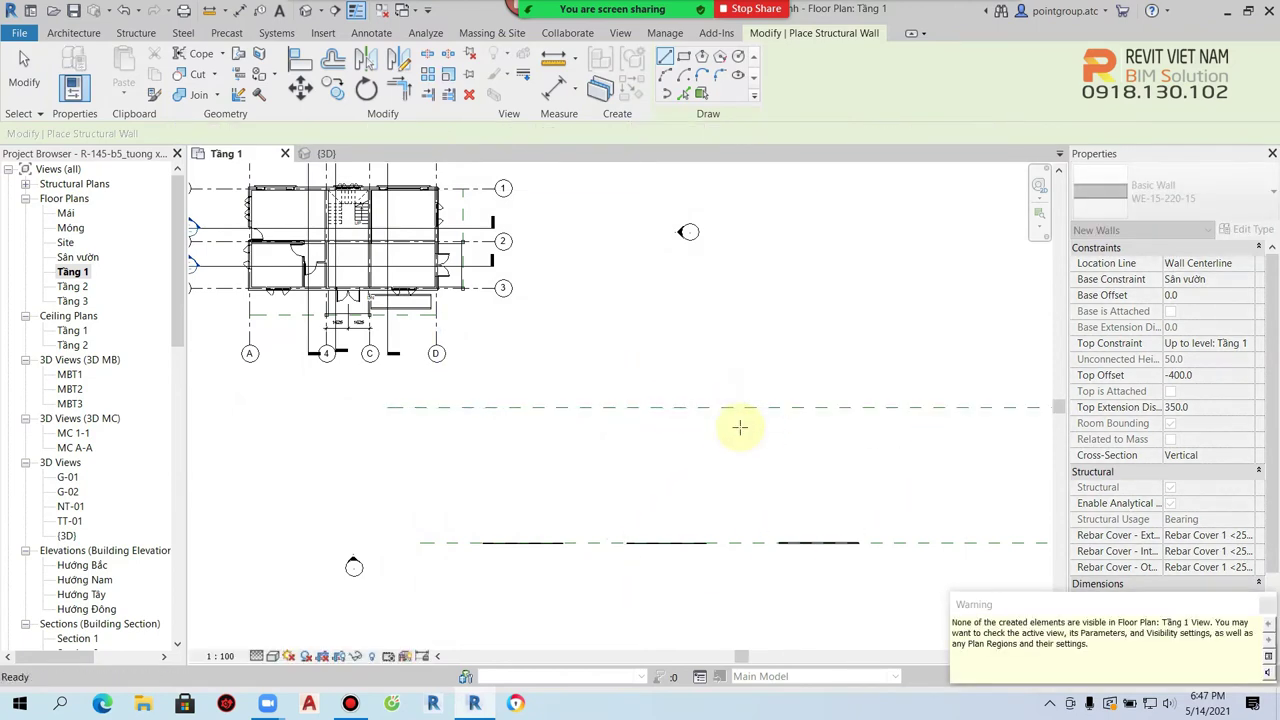
key(Escape)
click(305, 10)
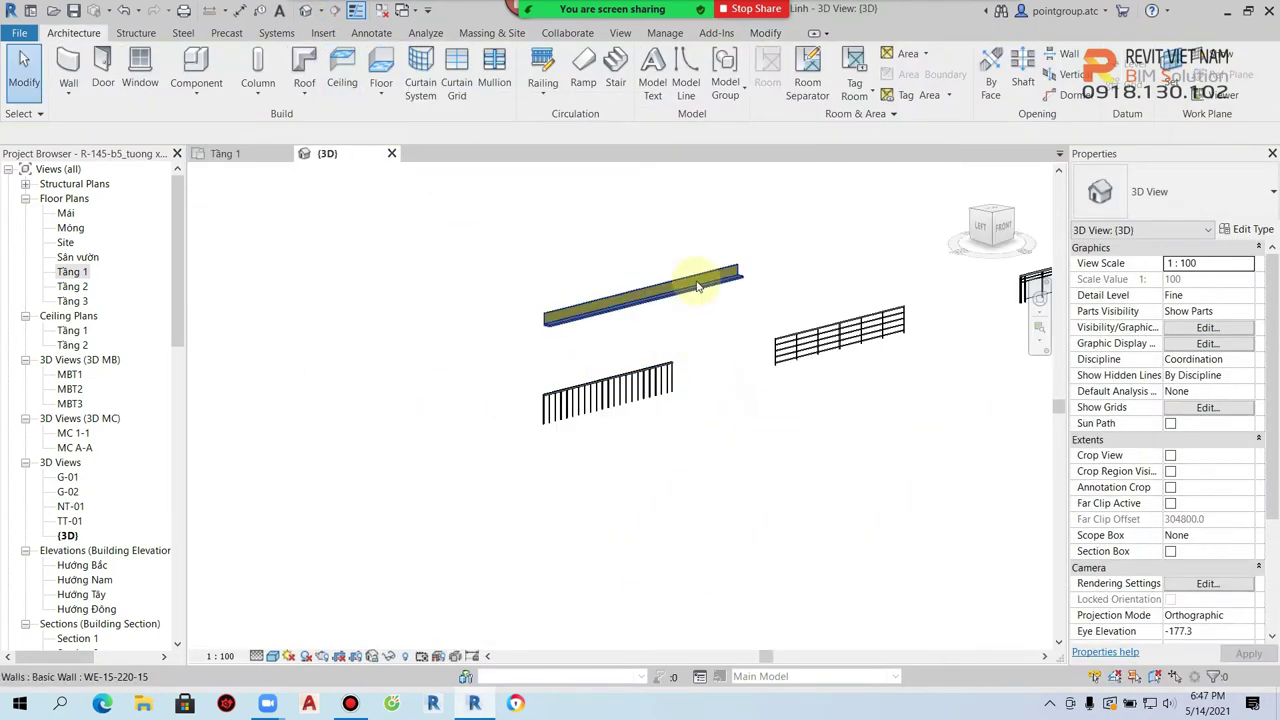
click(696, 282)
click(1246, 282)
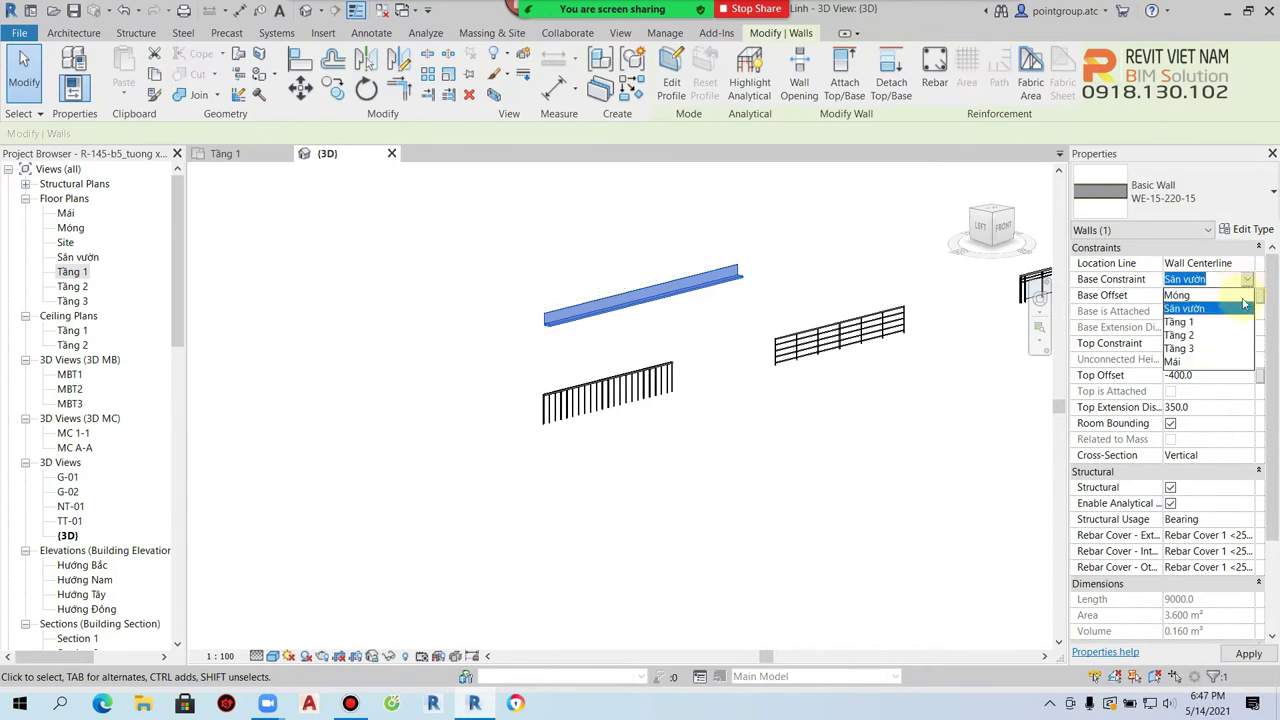
click(1248, 345)
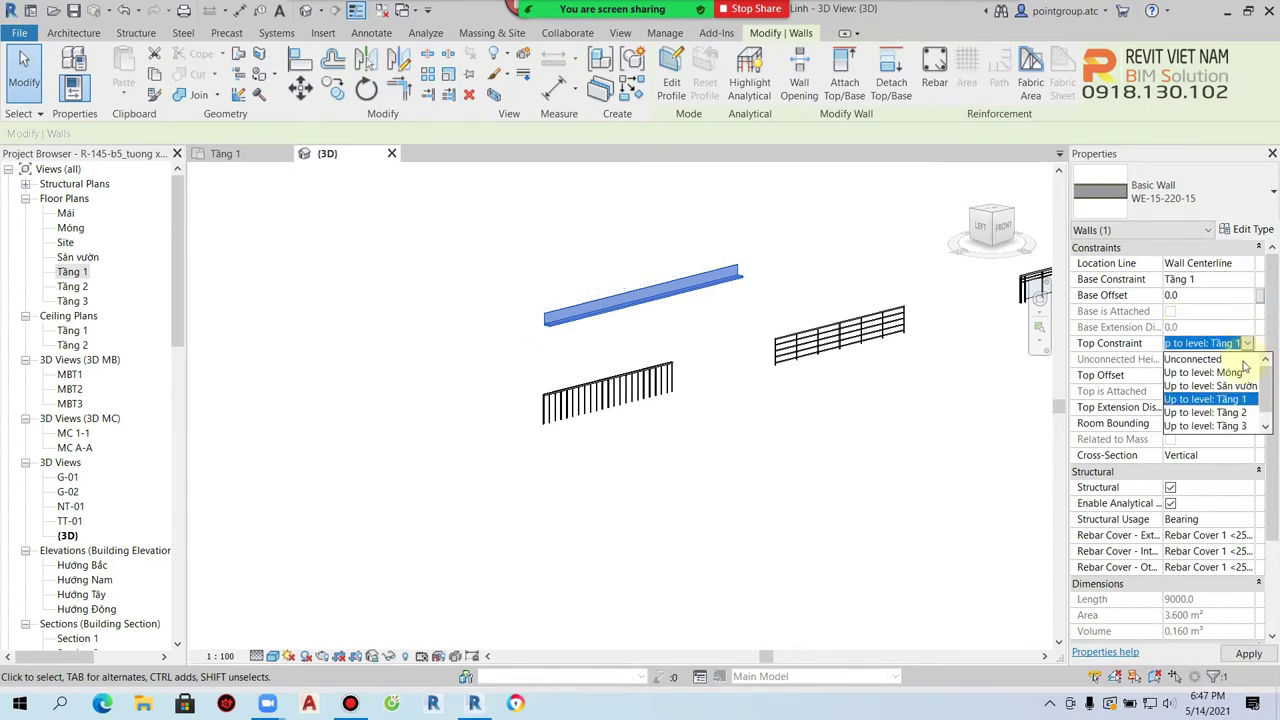
click(1234, 421)
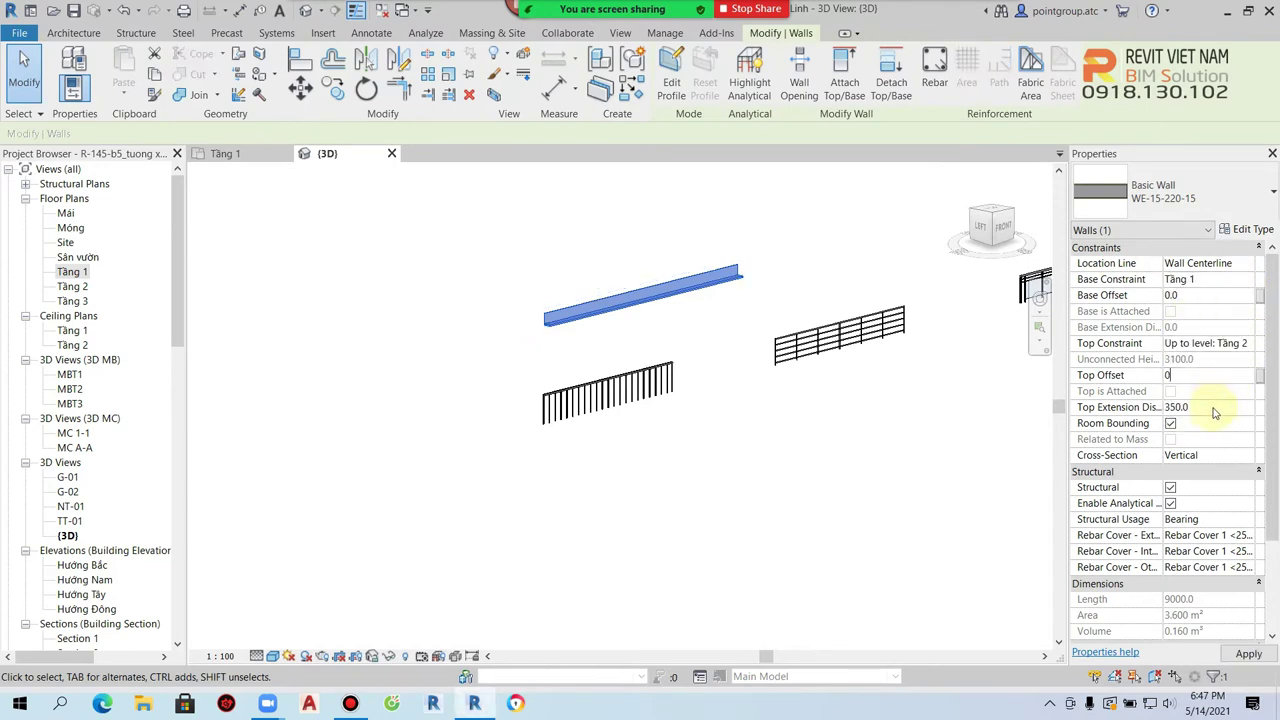
text(0)
click(840, 445)
scroll(815, 437, up, 2)
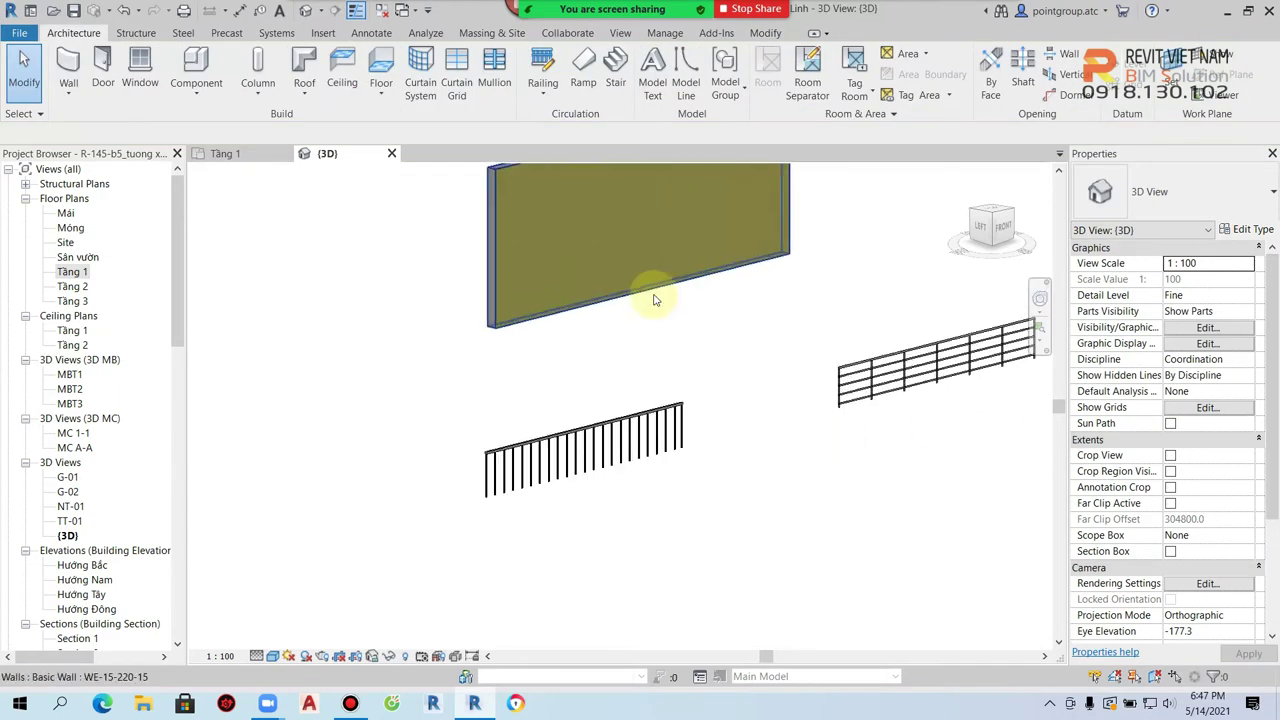
middle_drag(574, 294, 663, 383)
- In the wall's profile edit, draw a stepped line down from the top edge to the left edge
double_click(585, 275)
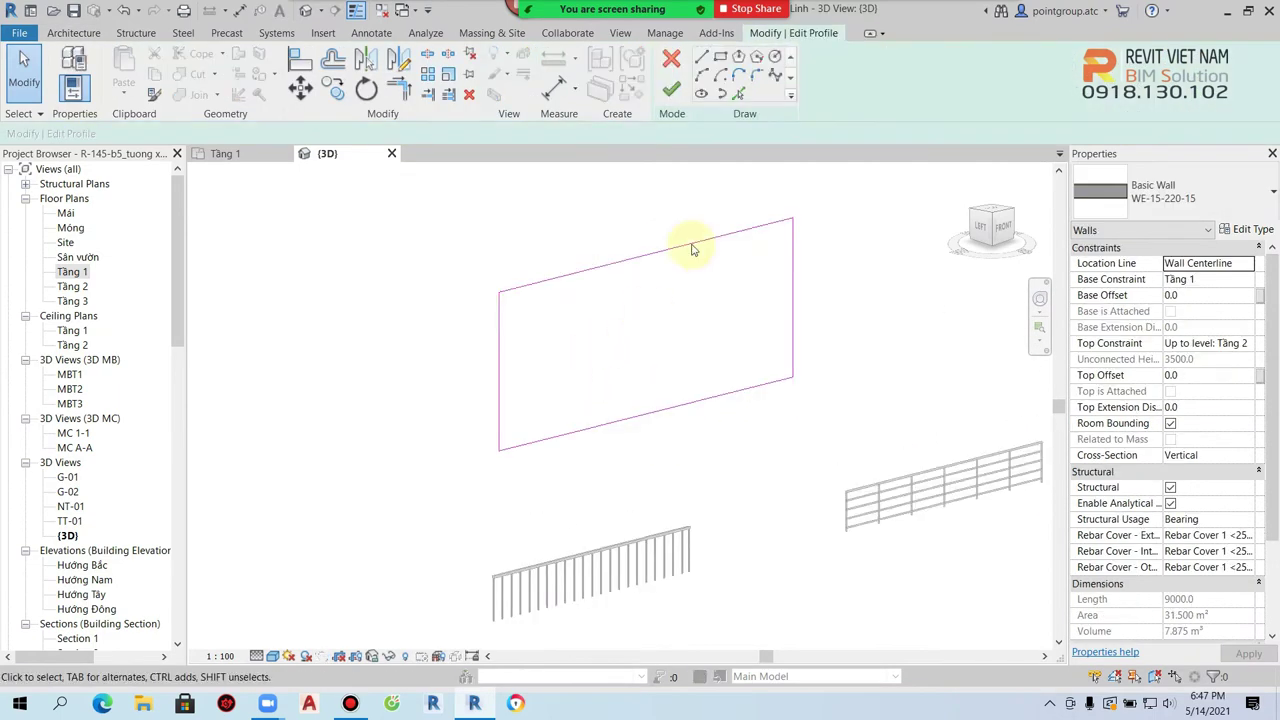
click(701, 58)
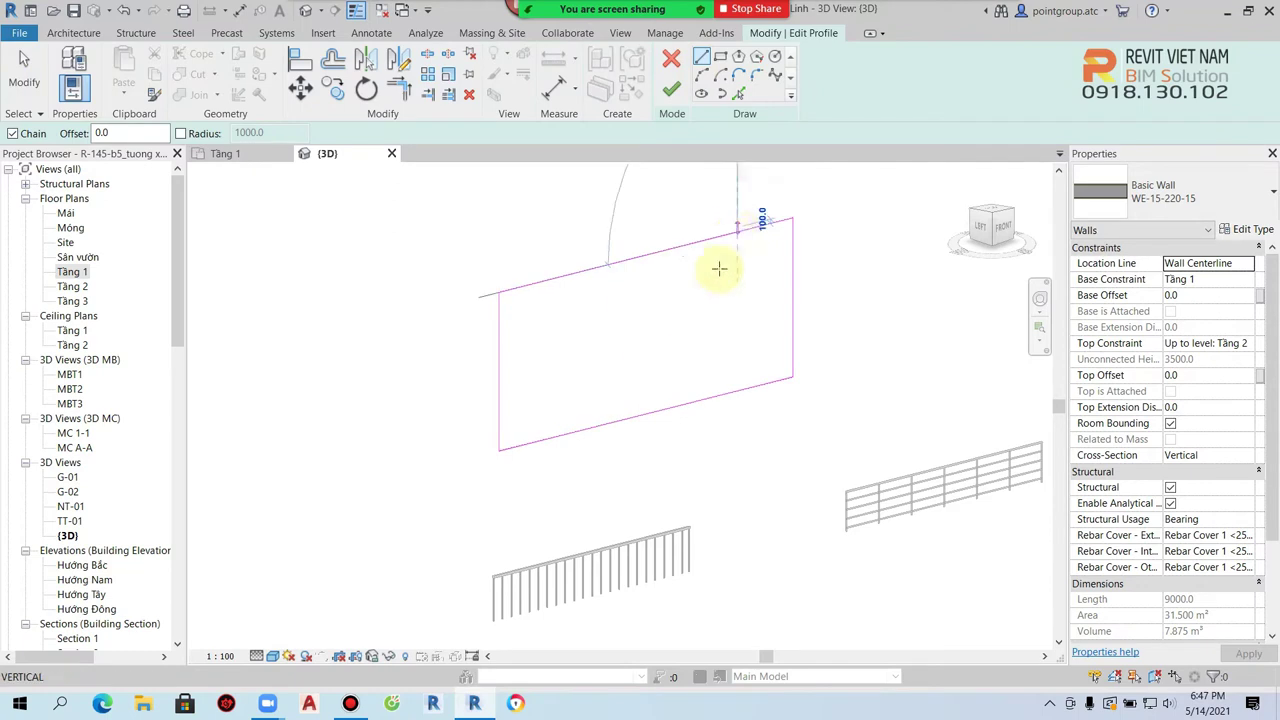
click(719, 268)
click(622, 340)
click(576, 357)
click(550, 393)
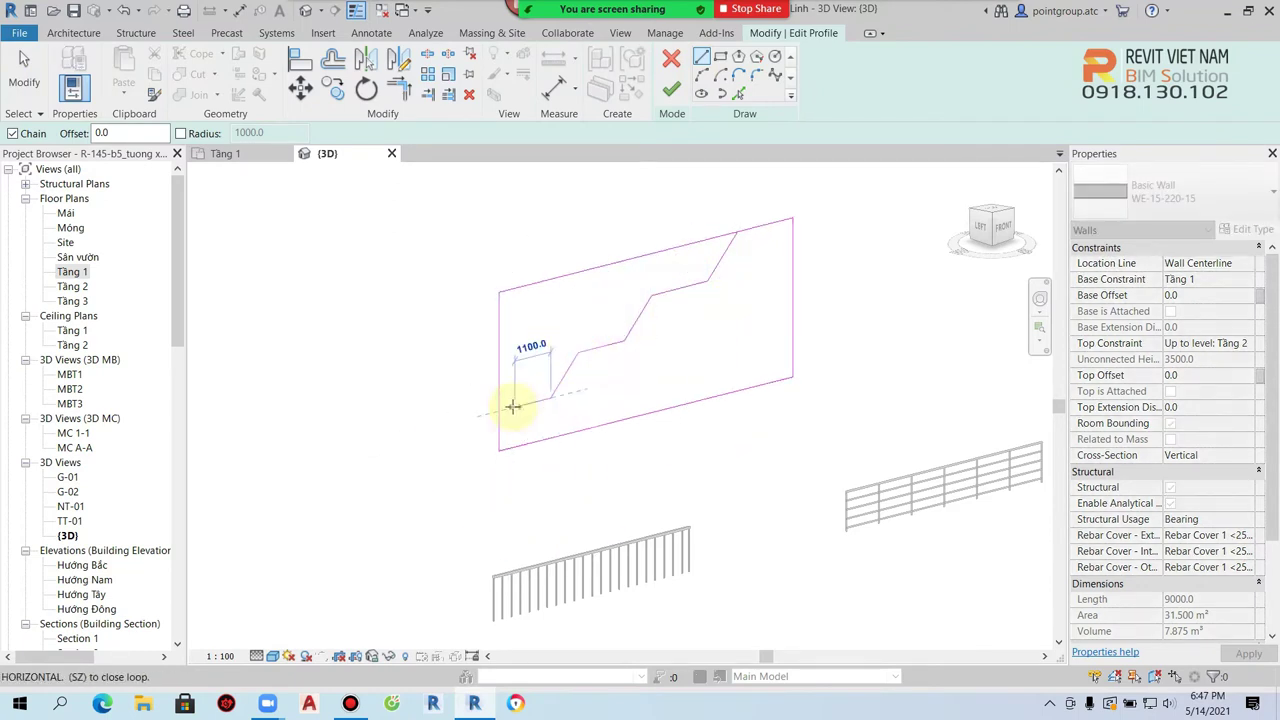
click(501, 410)
key(Escape)
key(Escape)
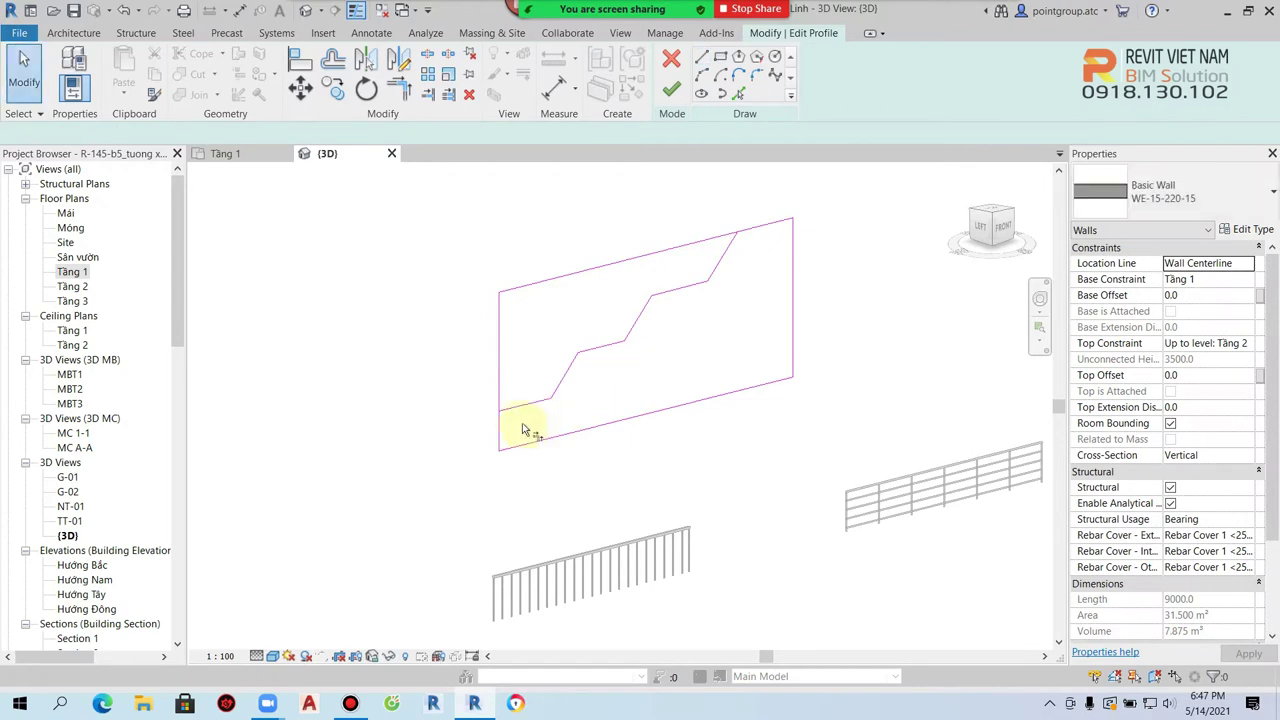
- Trim the old profile edges to the stepped line and finish the profile
click(500, 440)
click(725, 255)
click(766, 237)
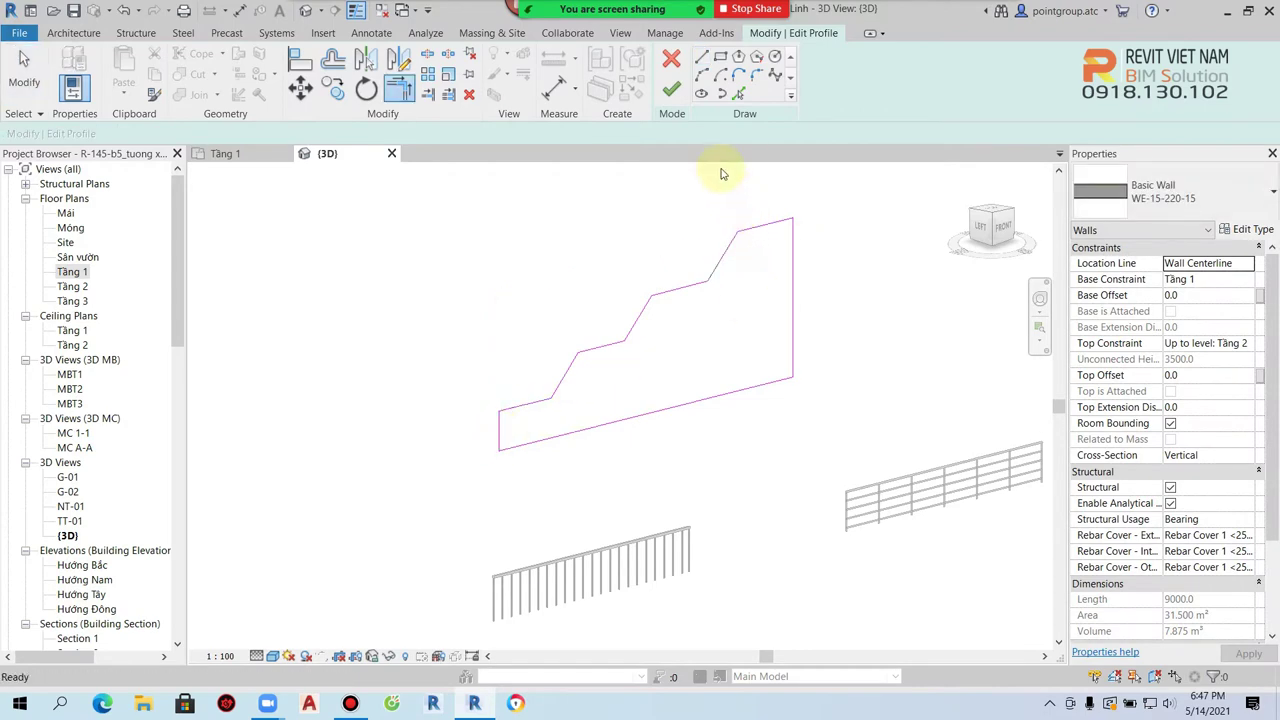
key(Escape)
click(679, 99)
key(Escape)
- Open the Tầng 1 floor plan
scroll(737, 250, up, 3)
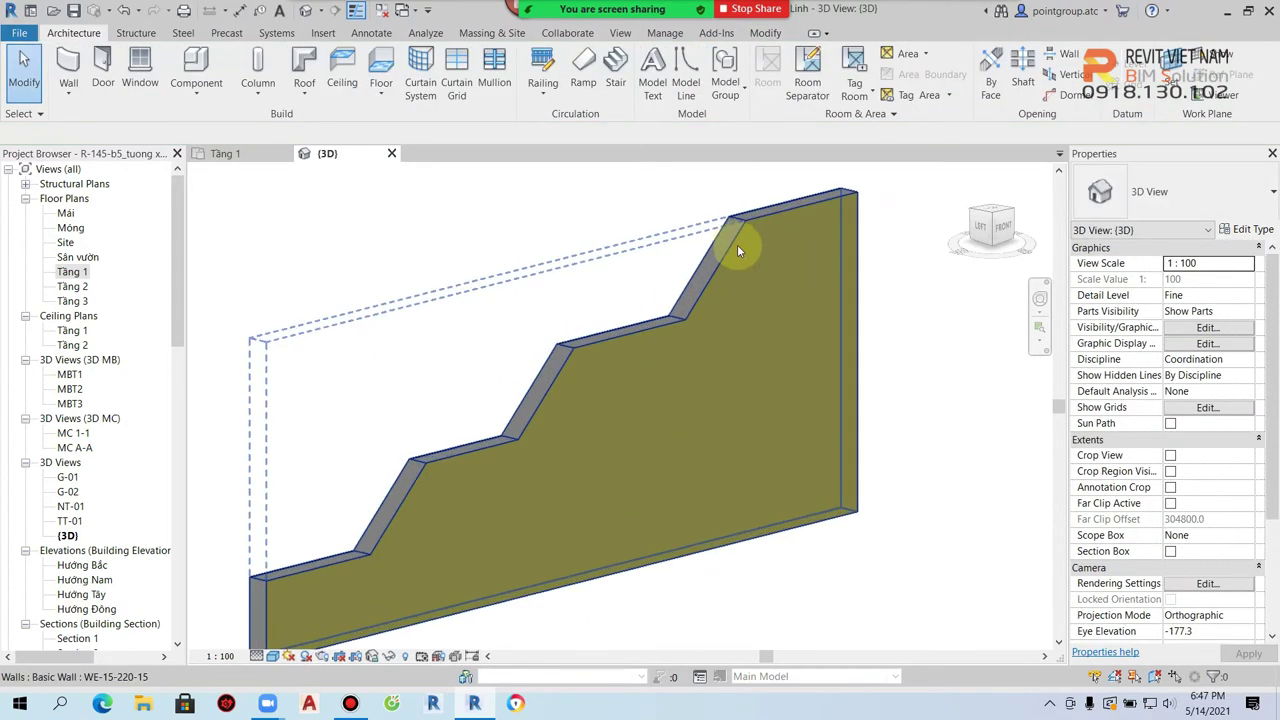
scroll(710, 402, down, 4)
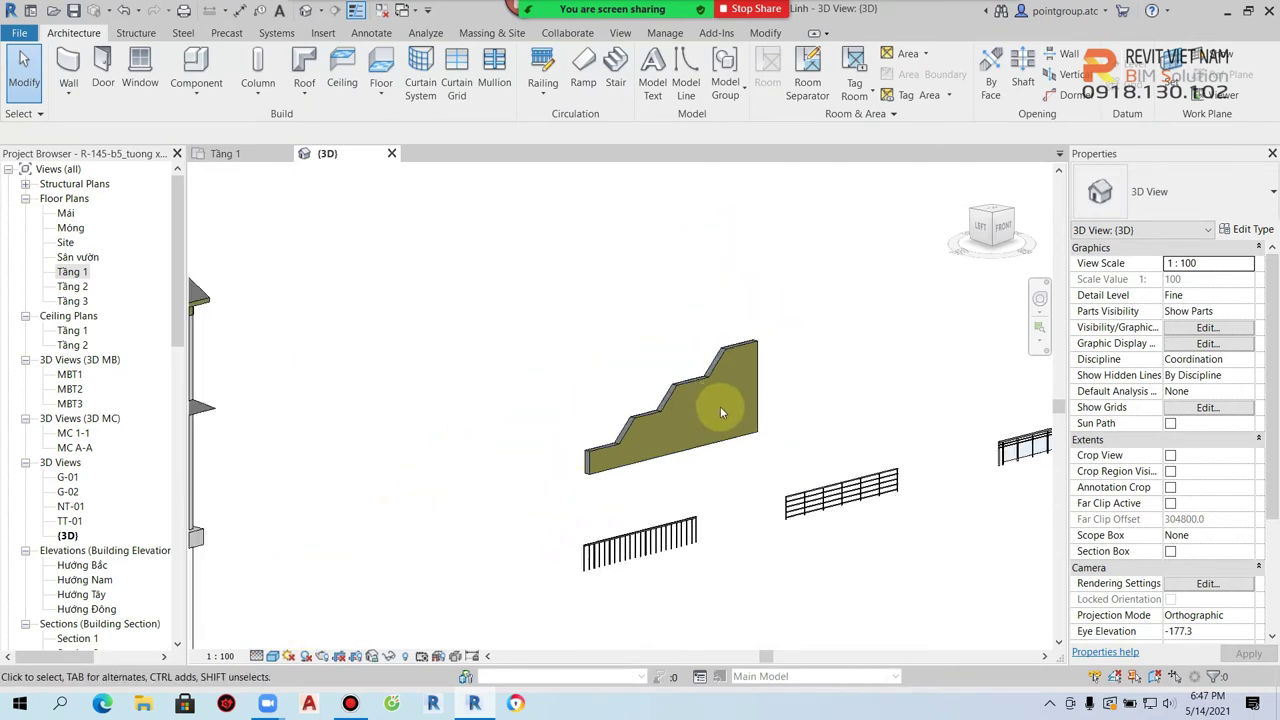
double_click(78, 273)
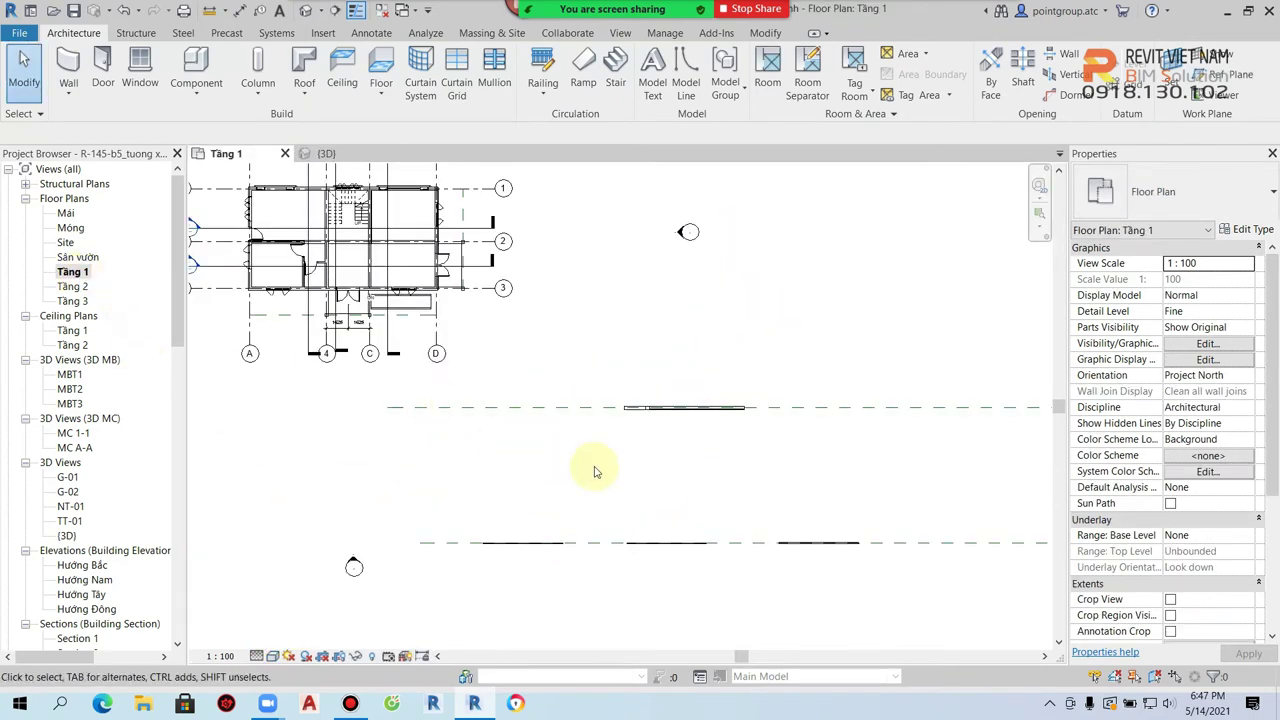
- Redraw the RL- 1000 railing path as a single 9900 mm line
click(543, 542)
click(666, 80)
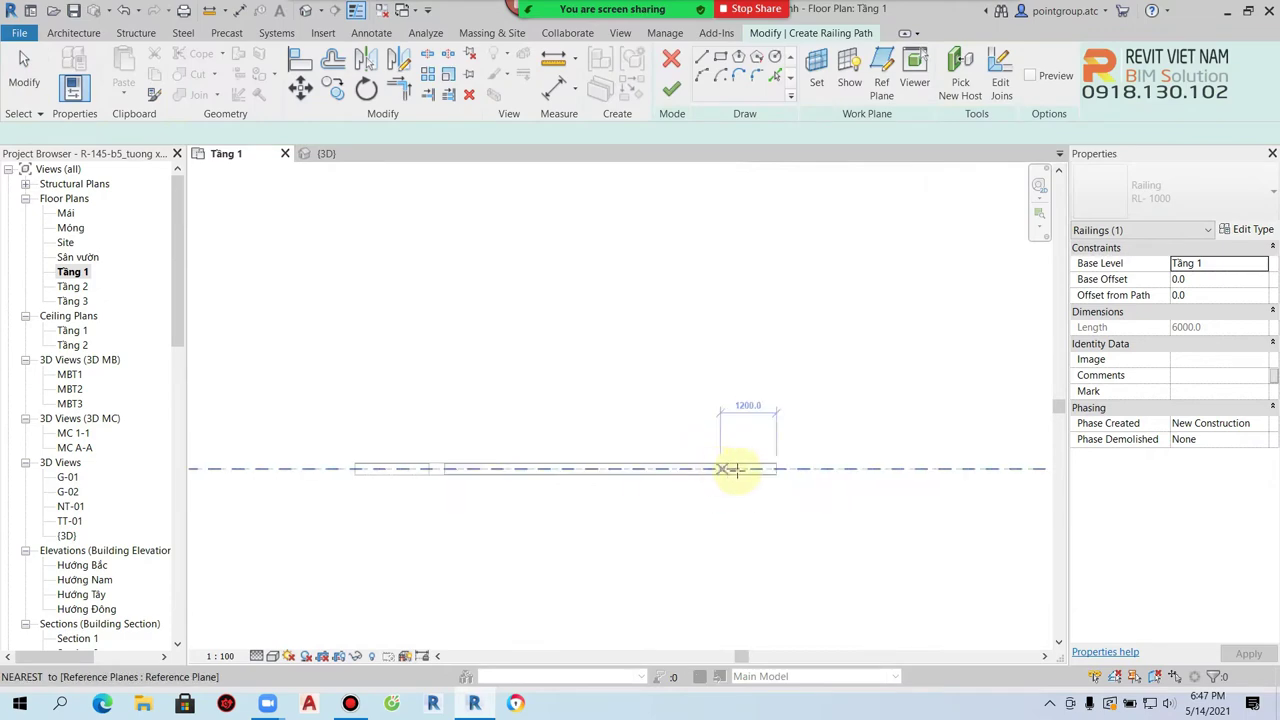
click(777, 469)
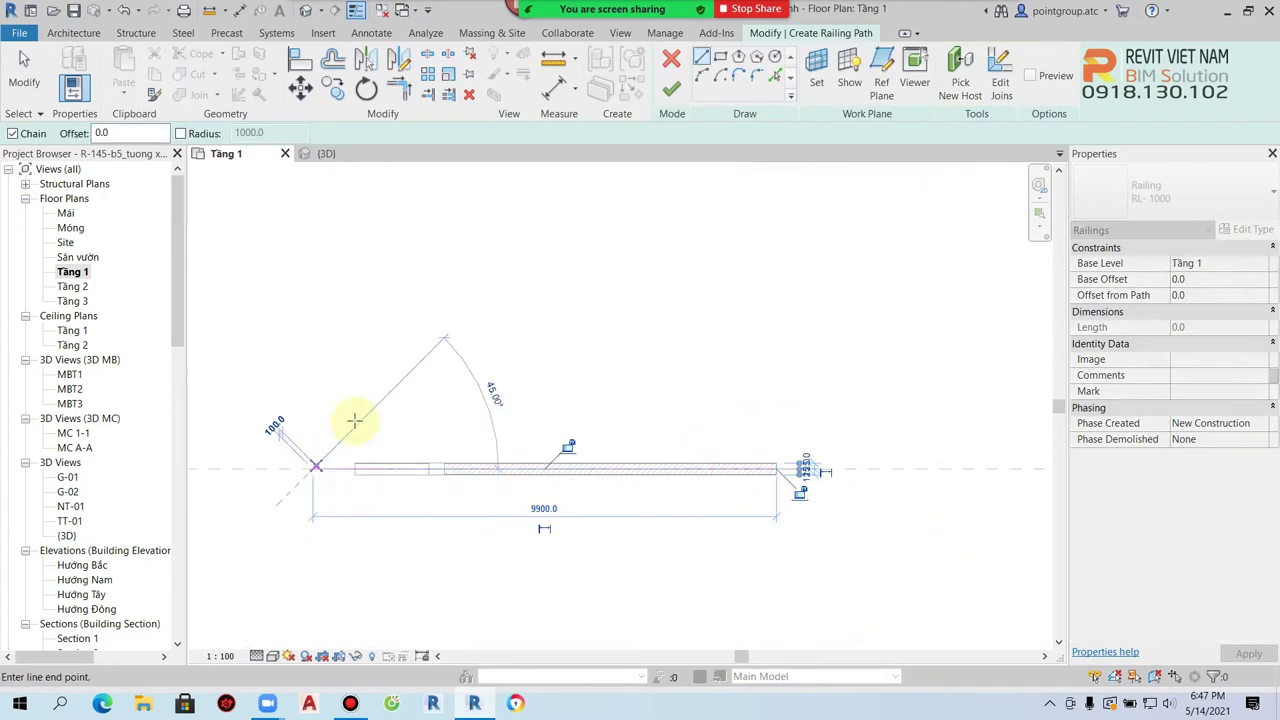
click(313, 469)
key(Escape)
key(Escape)
click(670, 87)
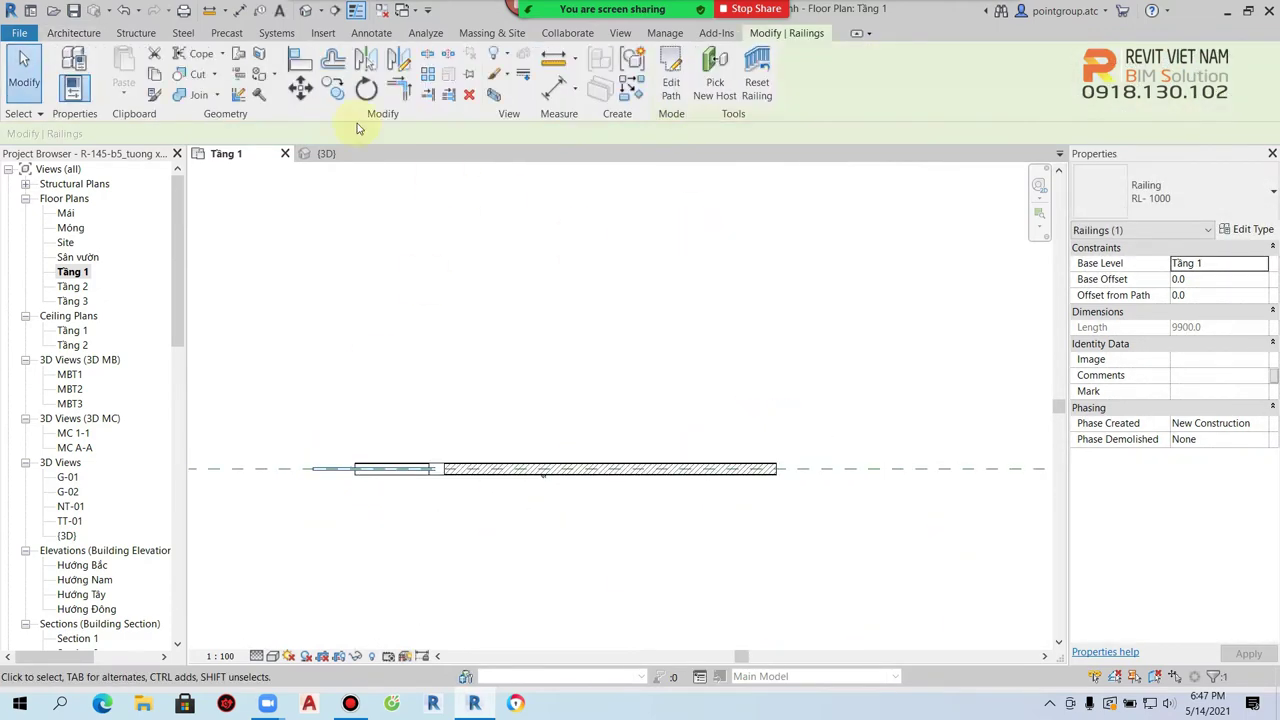
- In 3D, rehost the railing onto the stepped wall so it follows its top
click(305, 10)
scroll(636, 432, up, 5)
scroll(460, 432, down, 2)
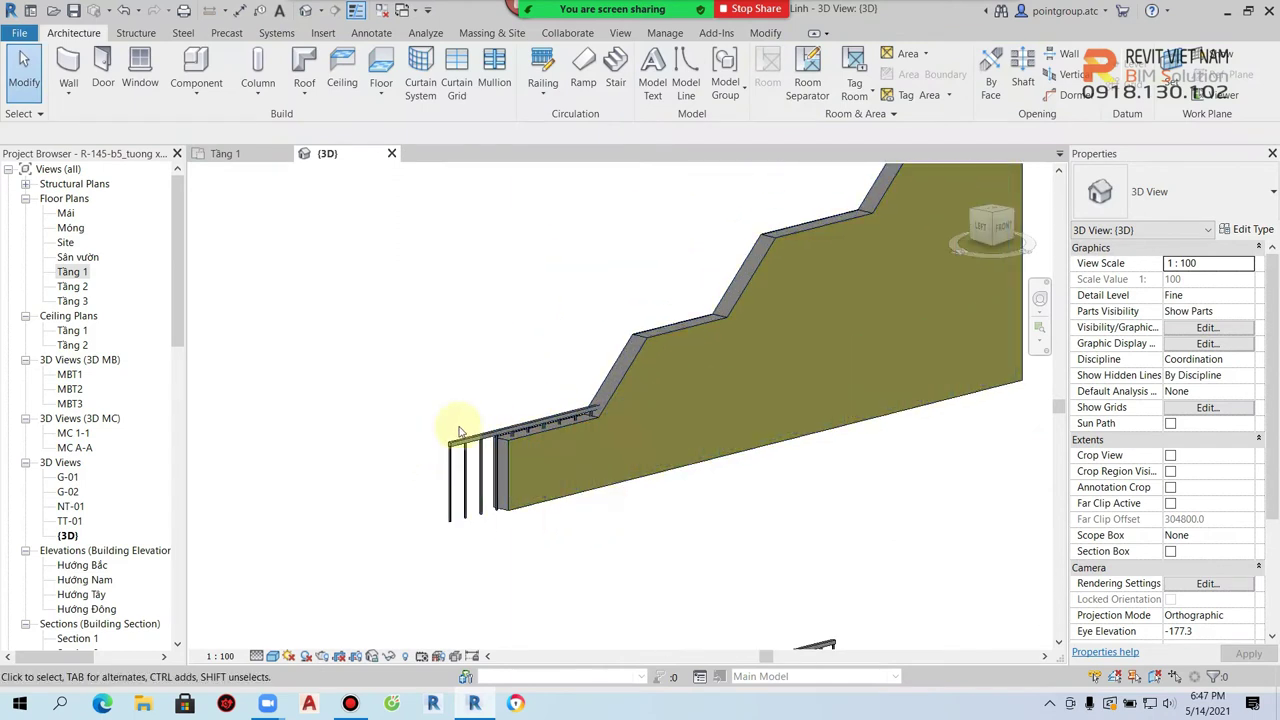
click(459, 434)
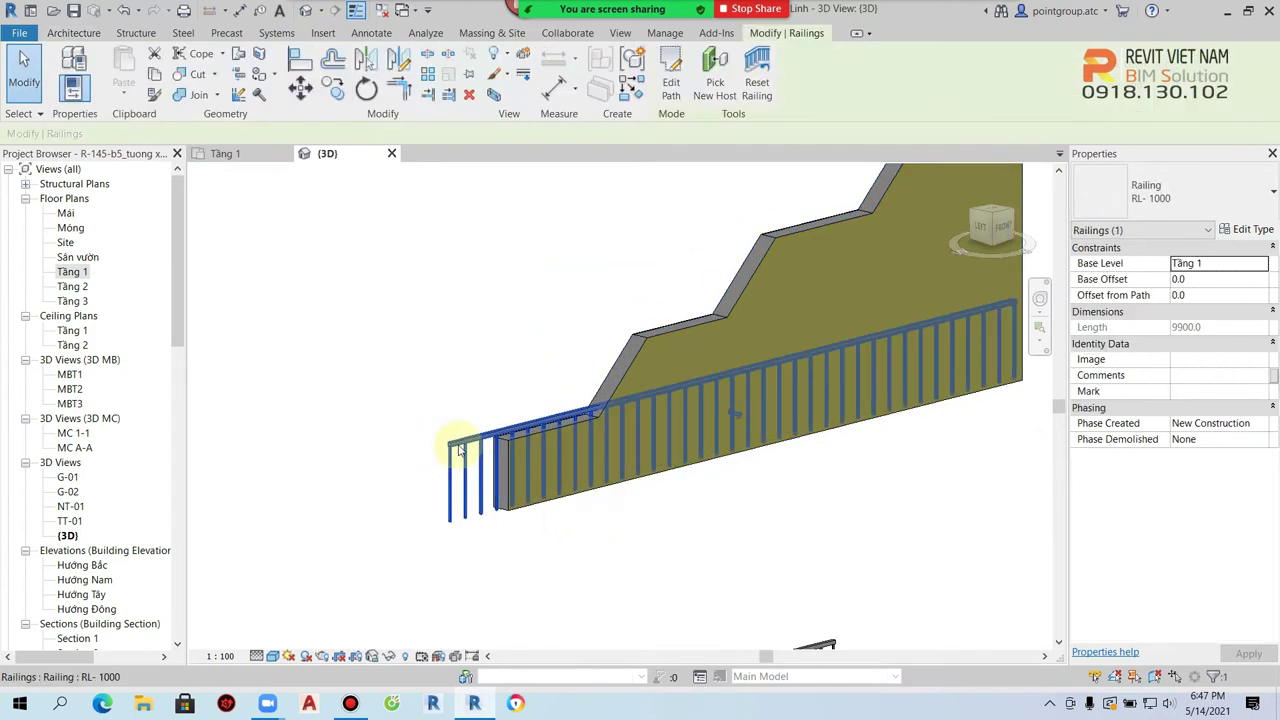
click(722, 100)
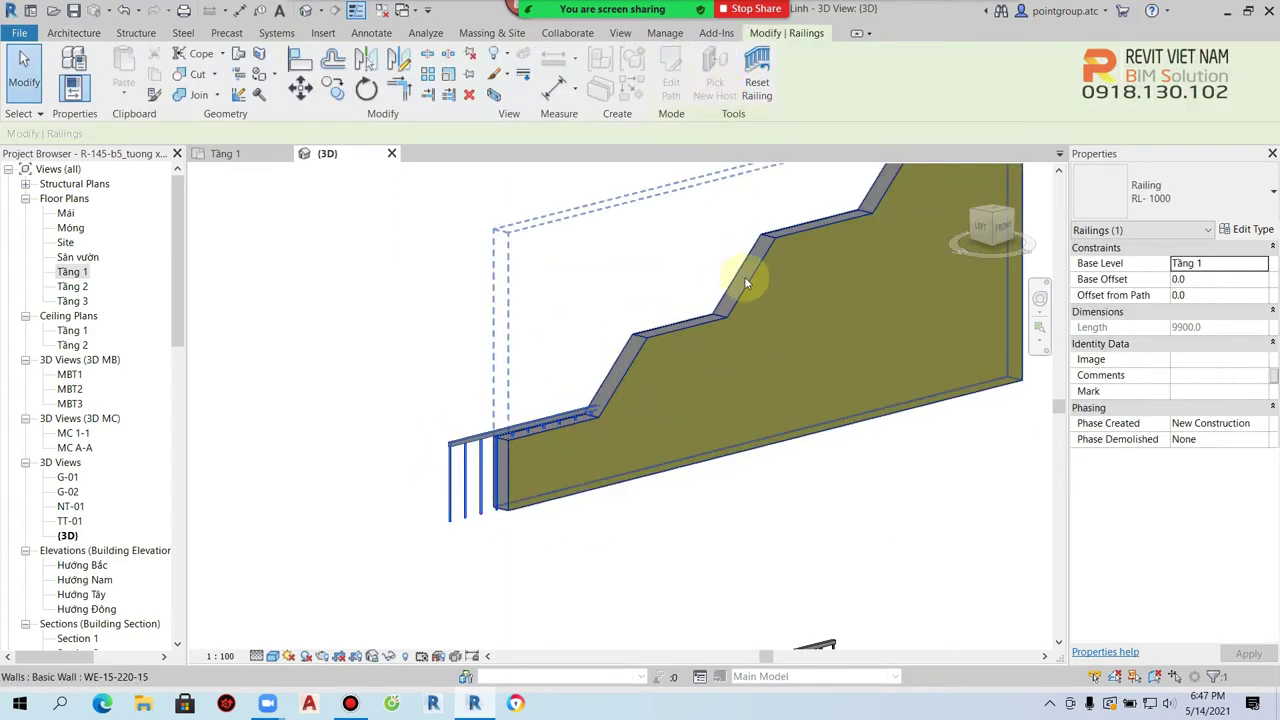
click(758, 276)
click(787, 500)
- Zoom out and return to the Tầng 1 floor plan
scroll(675, 527, down, 2)
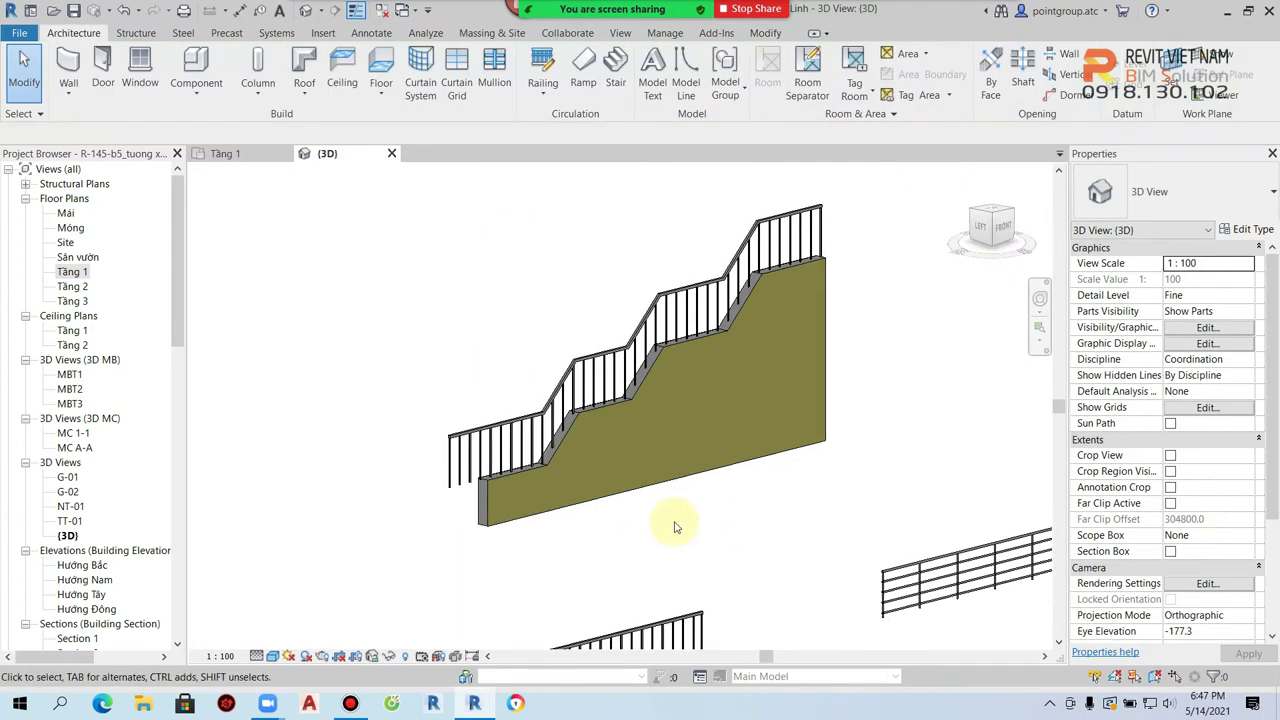
scroll(675, 527, down, 1)
scroll(743, 491, down, 1)
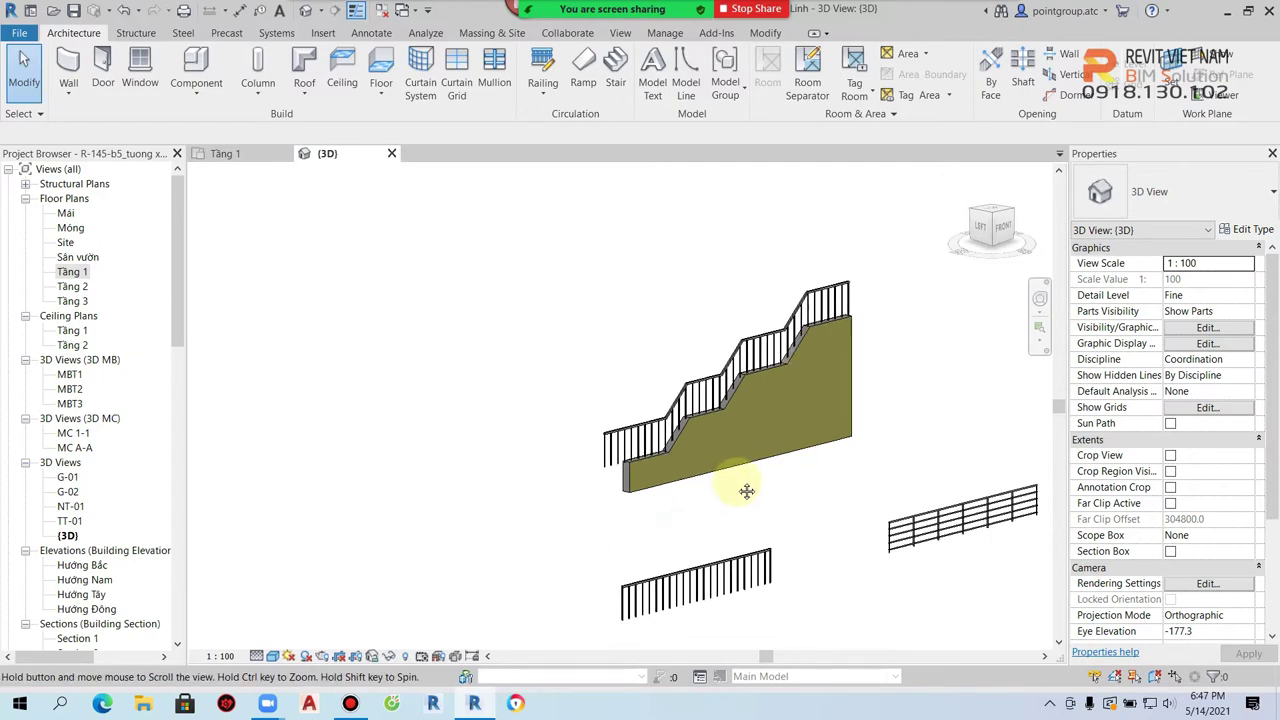
scroll(686, 486, down, 2)
double_click(68, 276)
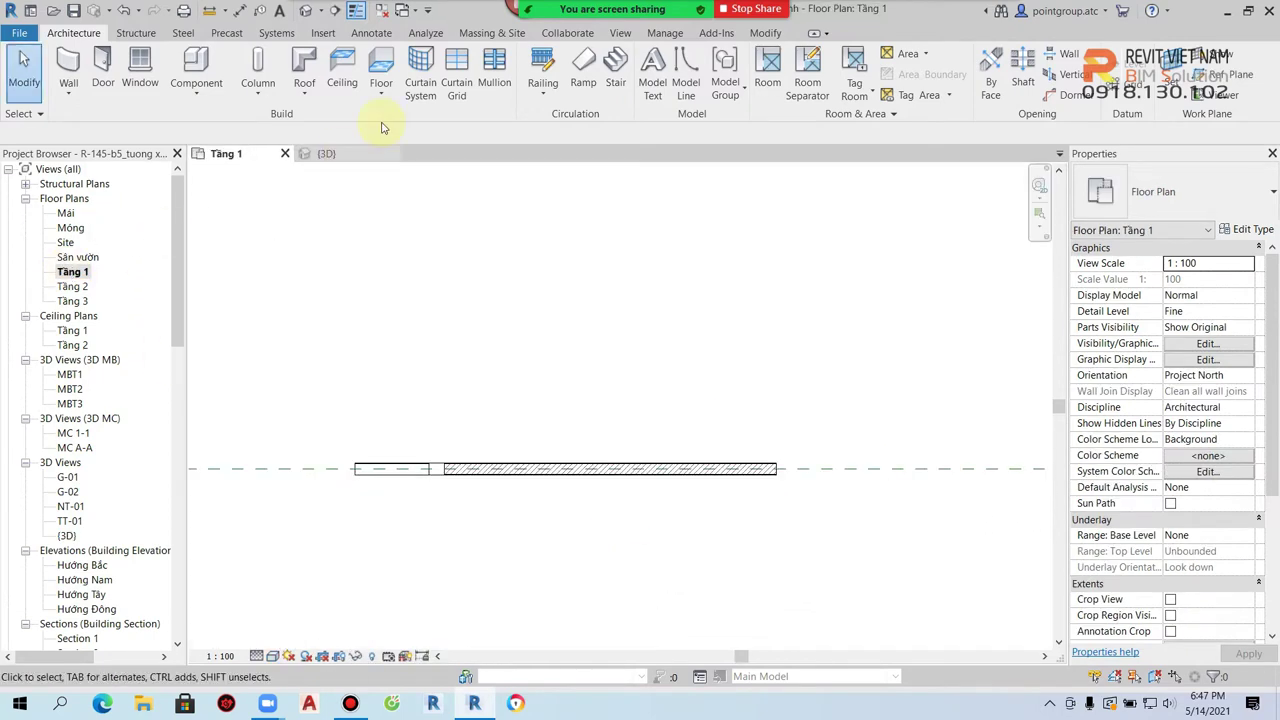
- Draw a 6900 × 1800 rectangular floor slab on Tầng 1
click(381, 95)
click(425, 120)
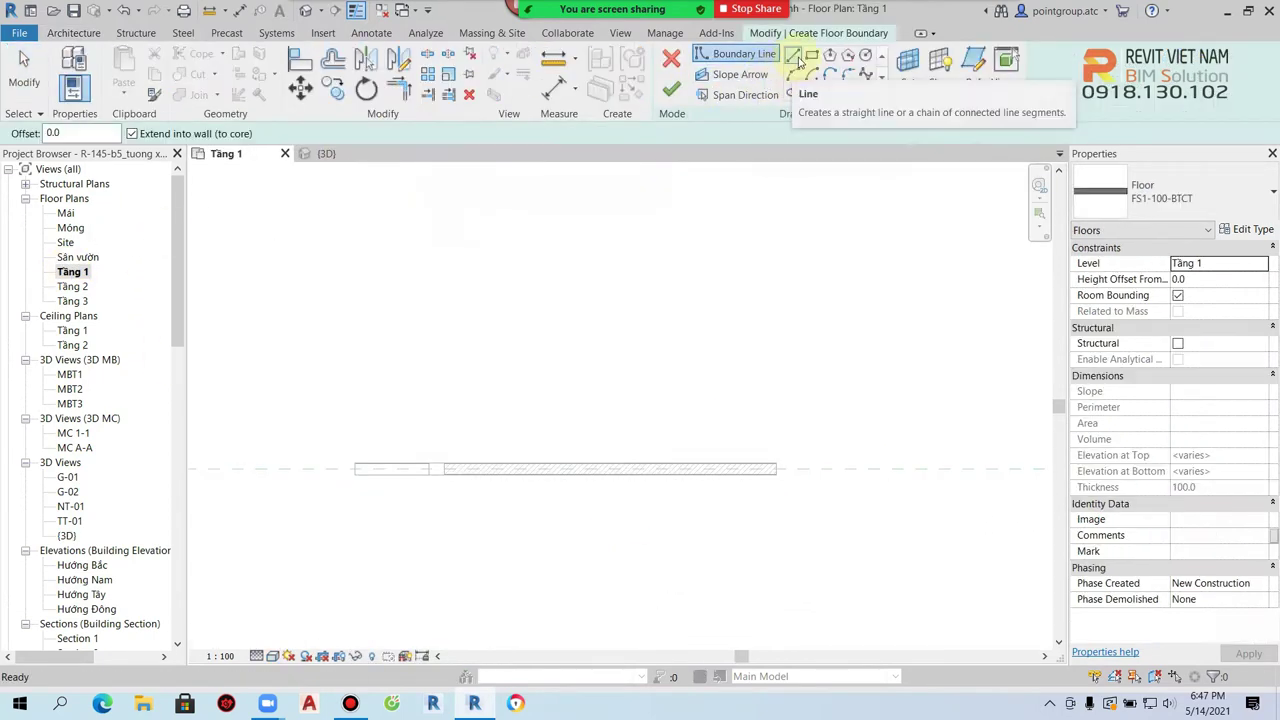
click(436, 338)
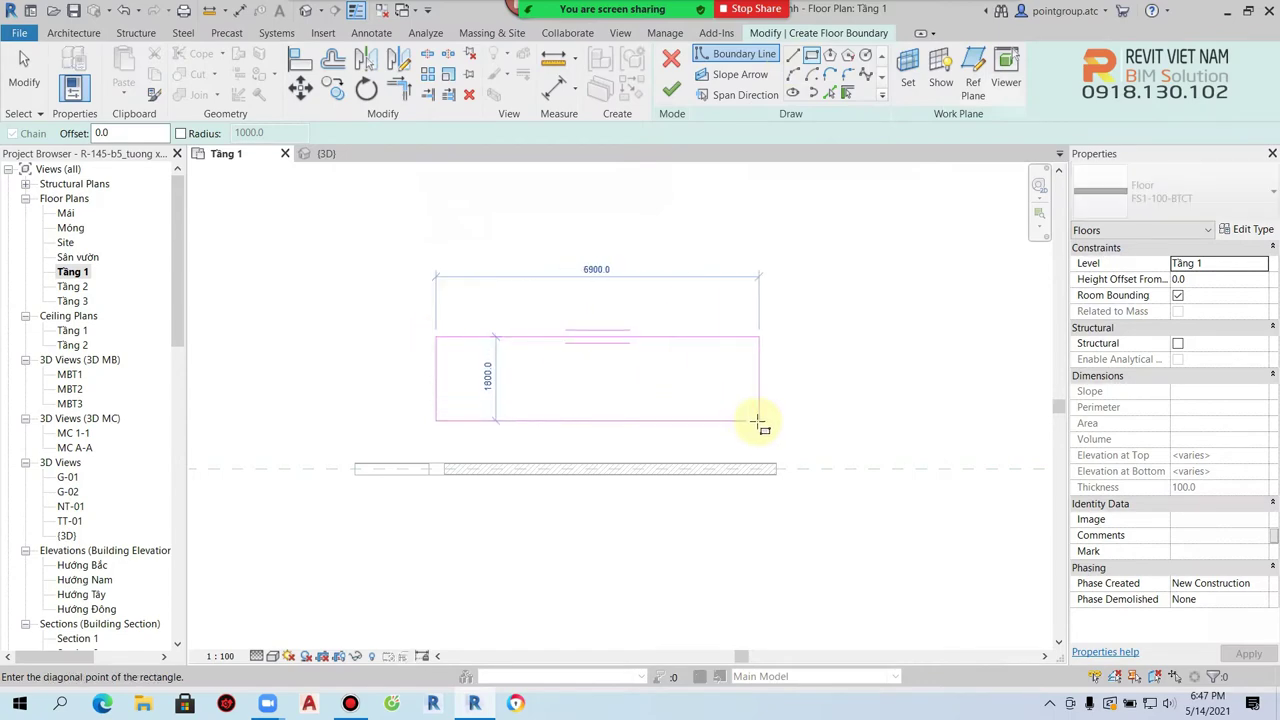
click(776, 428)
click(671, 89)
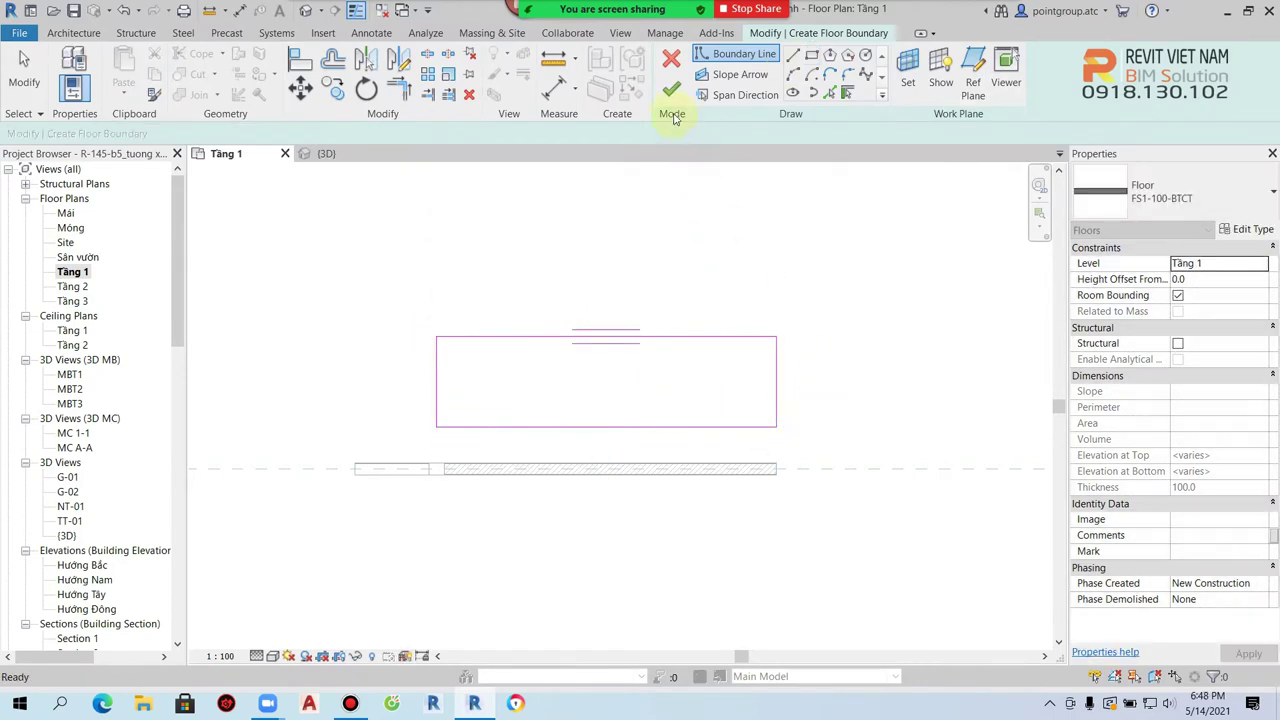
- Raise one edge of the floor to elevation 200 so the slab slopes
click(738, 88)
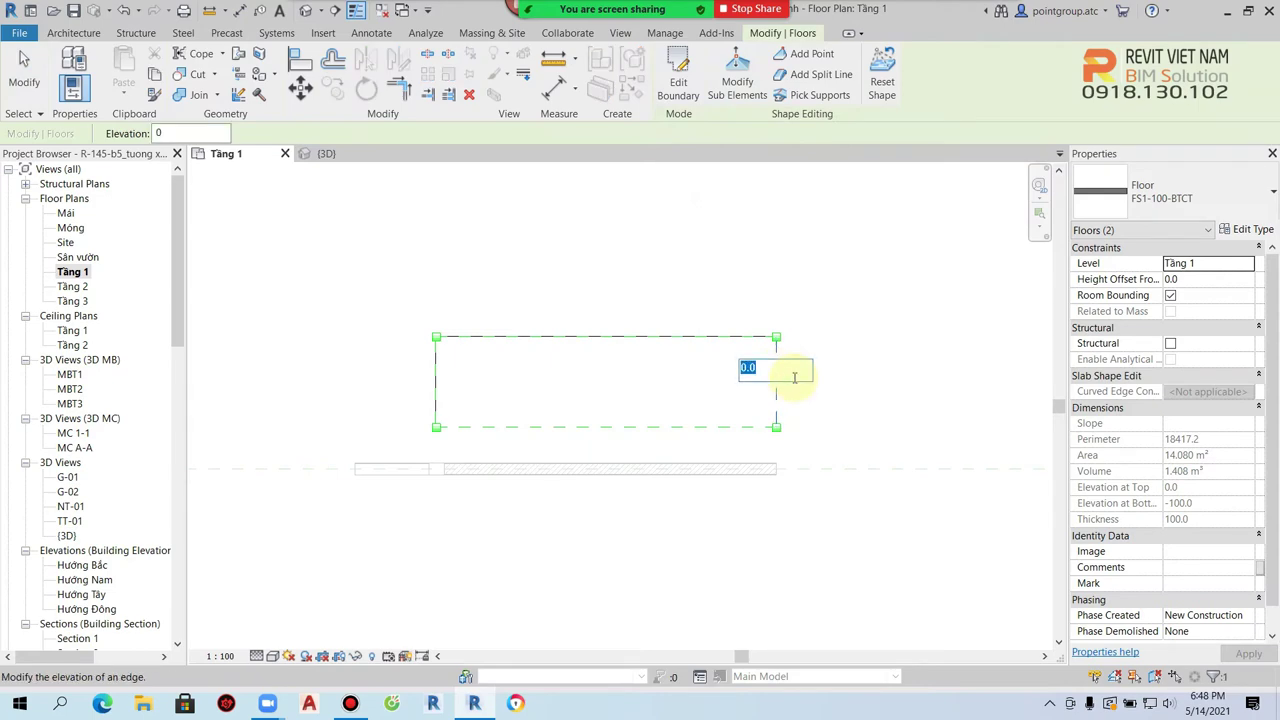
key(Return)
click(795, 383)
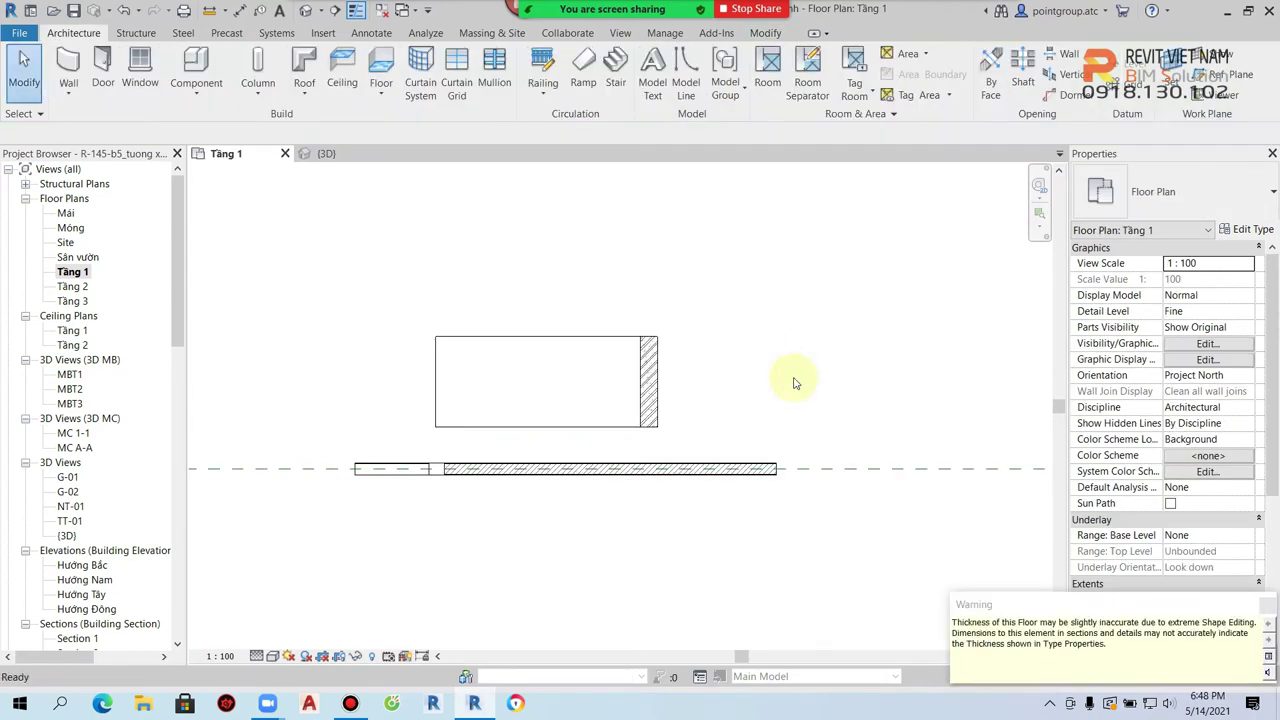
click(350, 473)
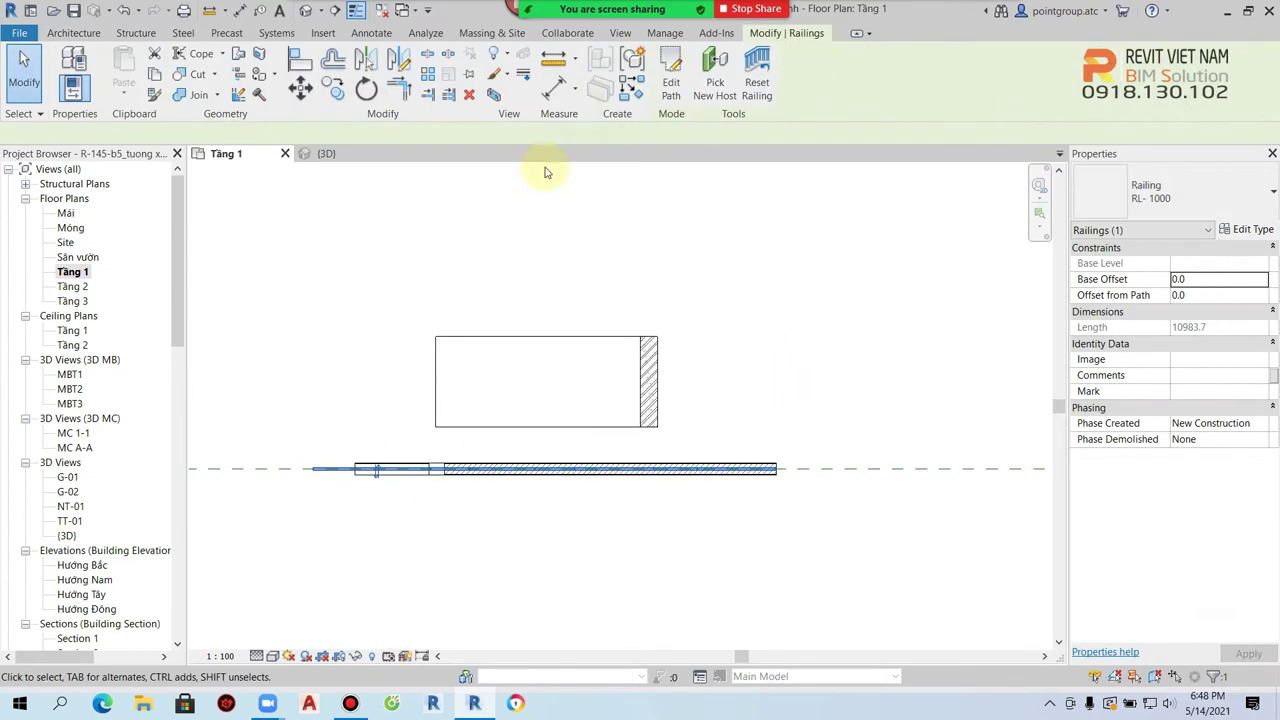
- Redraw the selected railing's path along the floor slab's lower edge
click(628, 88)
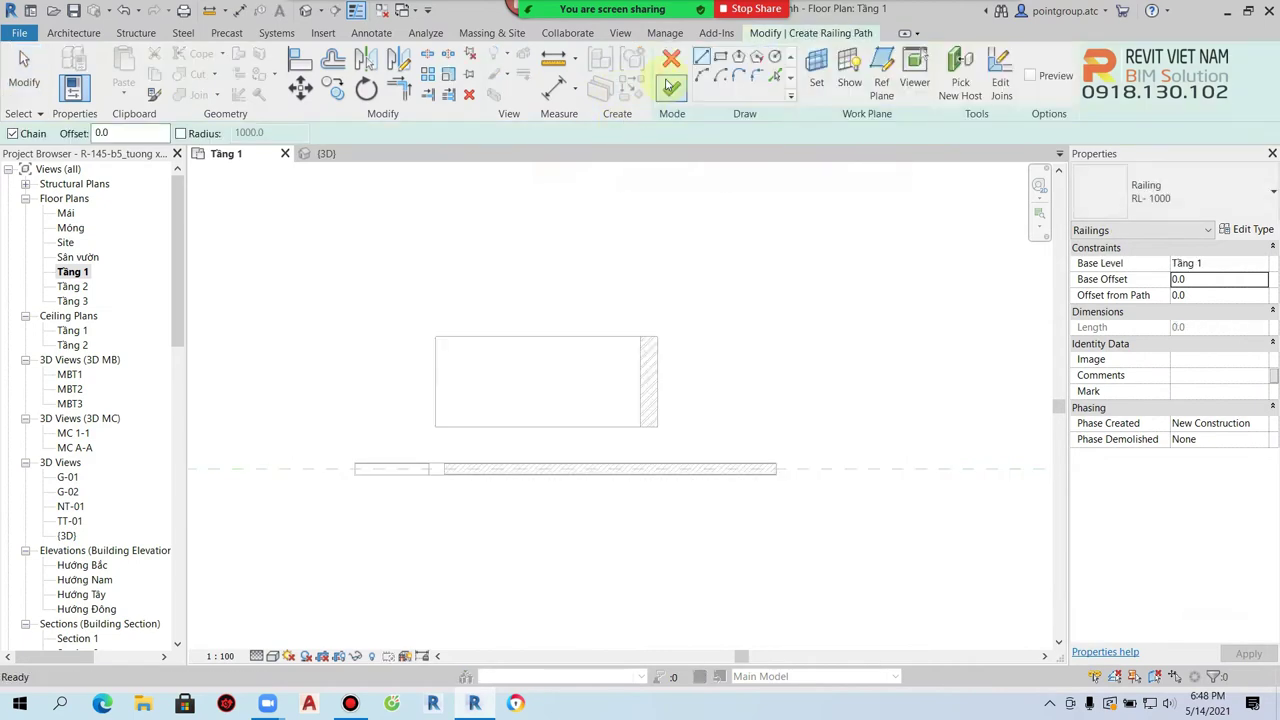
click(667, 418)
click(410, 420)
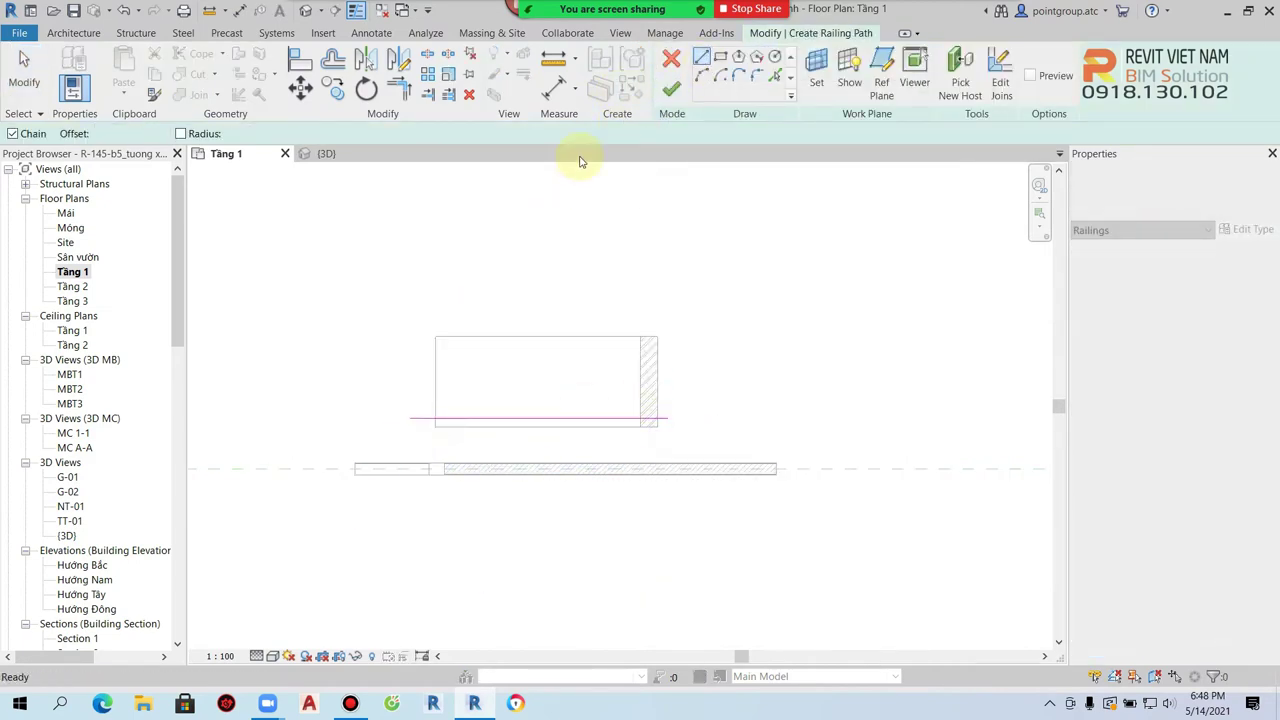
click(671, 88)
- Inspect the new railing and the sloped slab in 3D from several angles
click(322, 153)
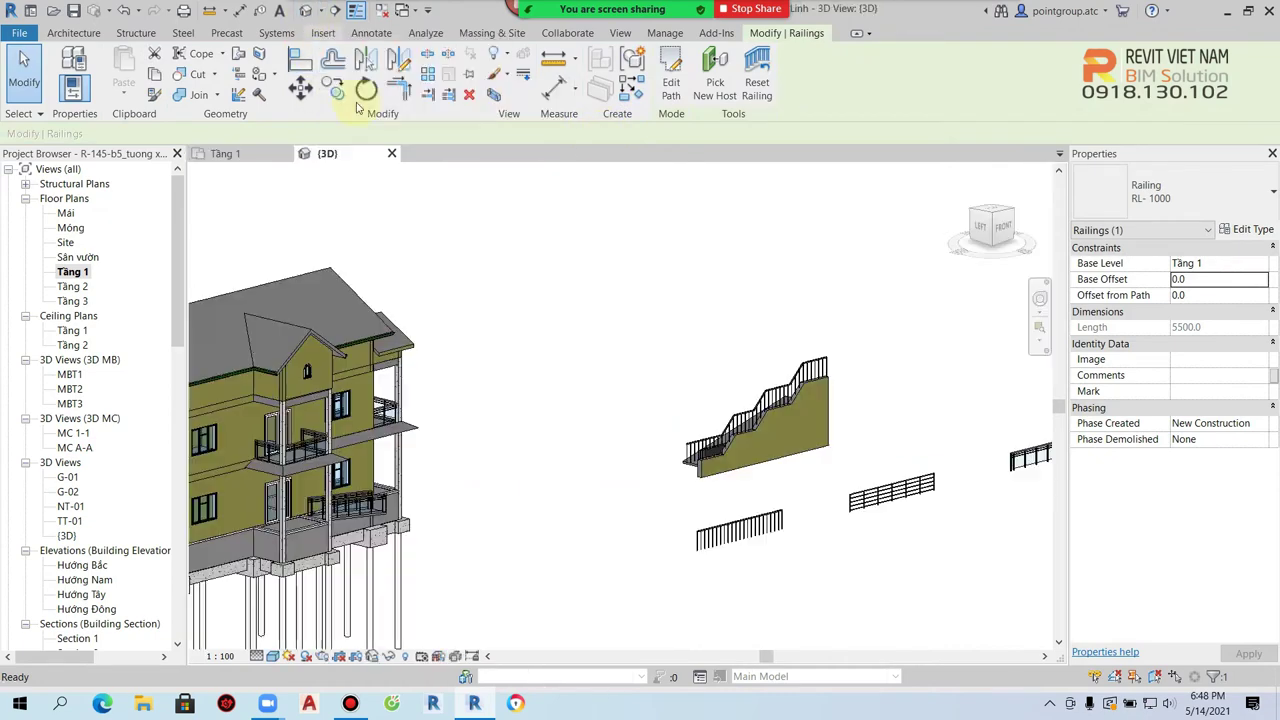
scroll(628, 443, up, 5)
mouse_move(624, 412)
middle_down()
mouse_move(504, 476)
mouse_move(781, 422)
middle_up()
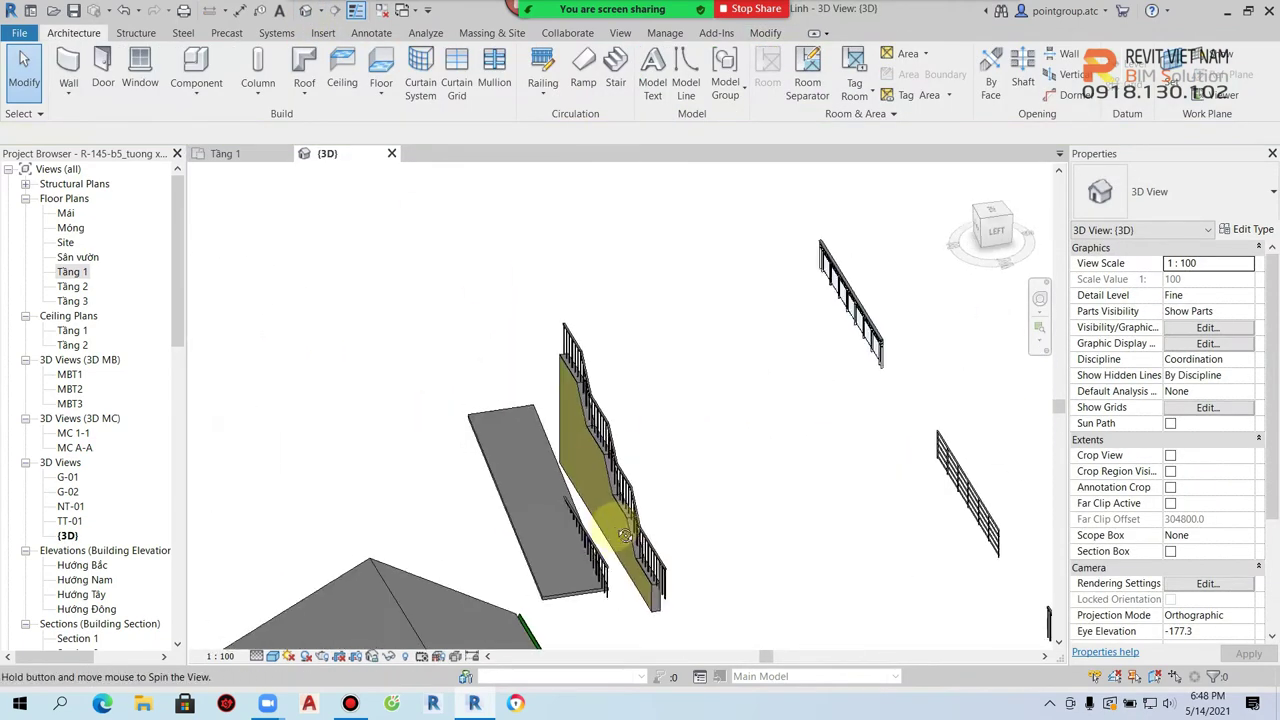
scroll(790, 410, up, 2)
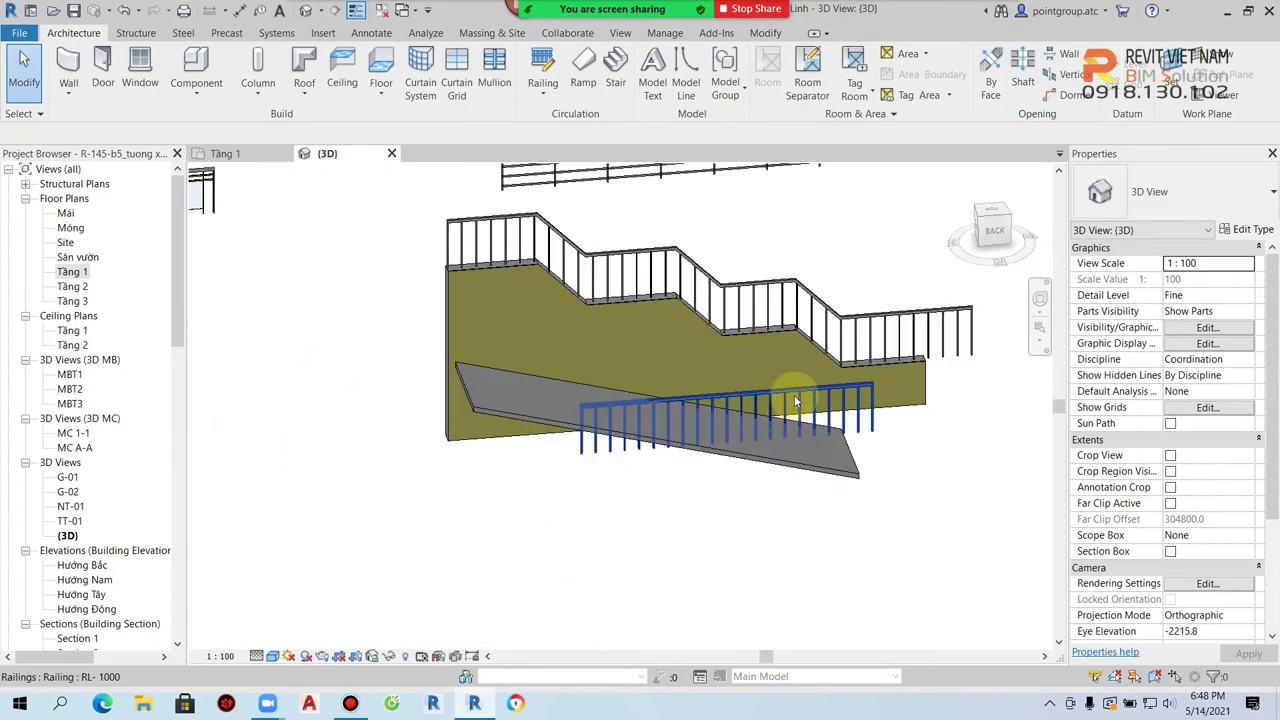
click(798, 400)
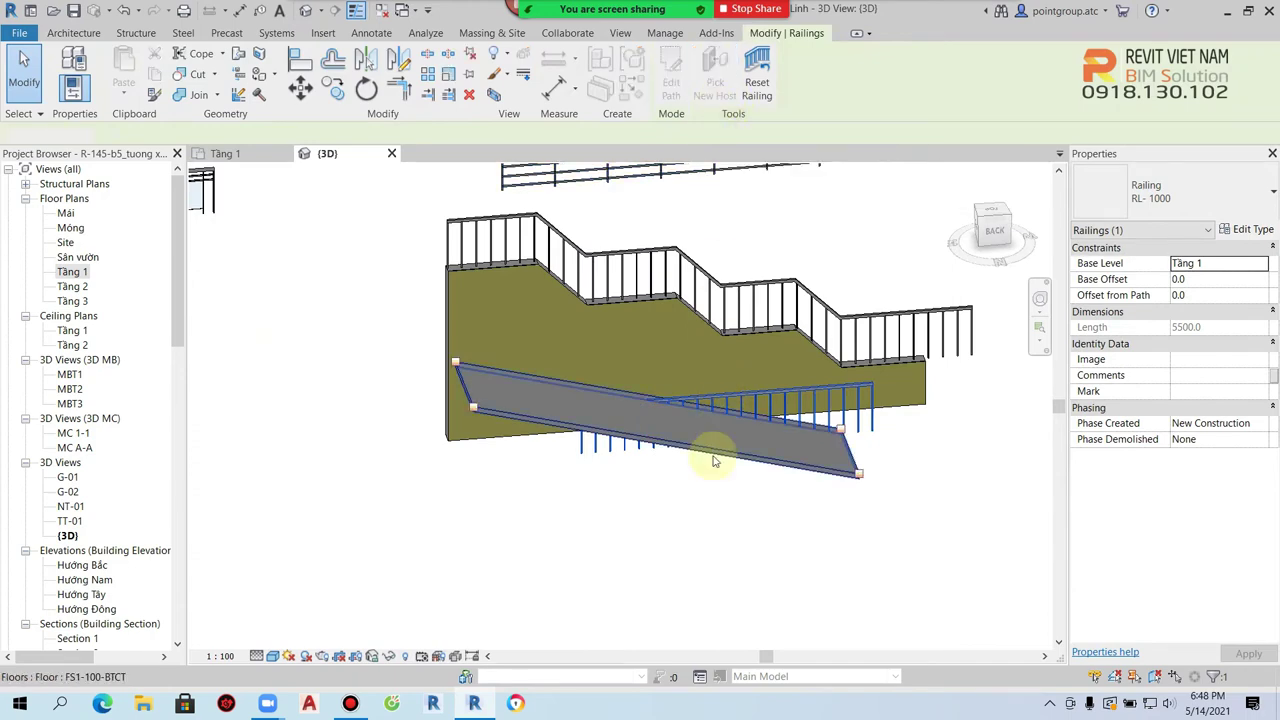
click(731, 537)
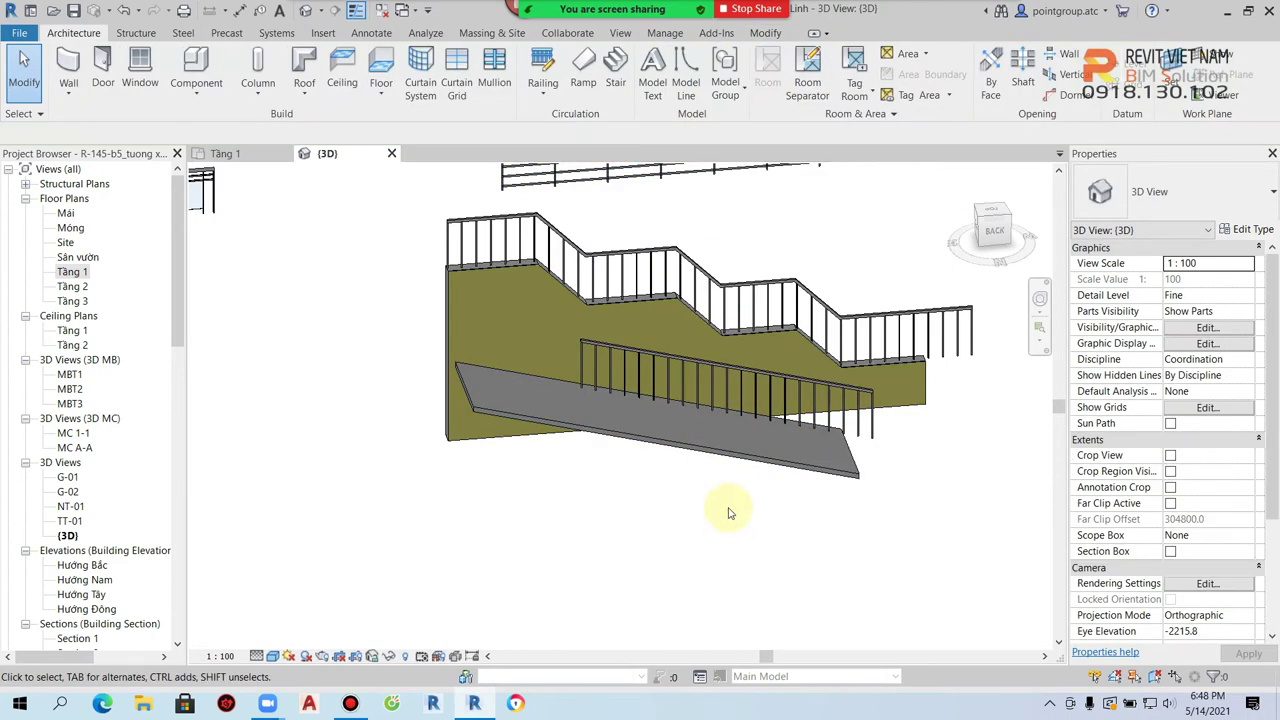
scroll(729, 513, up, 2)
scroll(807, 480, up, 2)
click(806, 490)
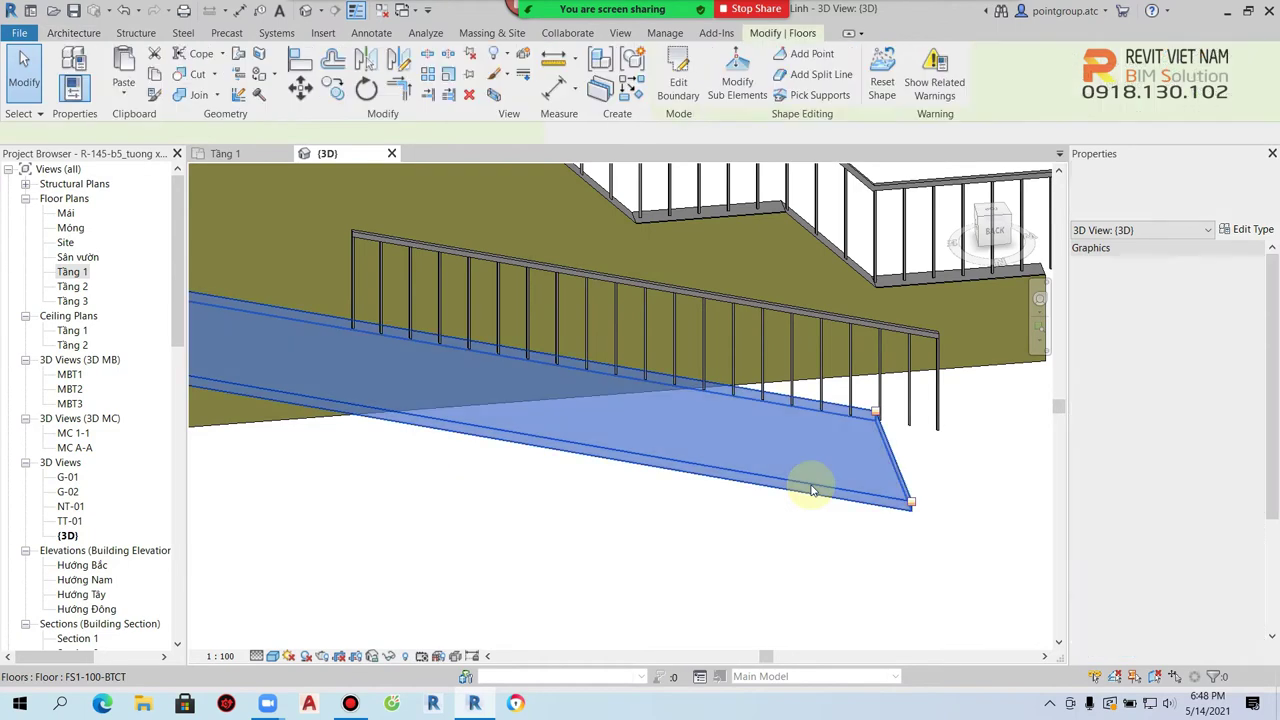
mouse_move(760, 457)
shift+middle_down()
mouse_move(700, 443)
mouse_move(774, 460)
mouse_move(543, 434)
mouse_move(648, 388)
shift+middle_up()
mouse_move(543, 363)
shift+middle_down()
mouse_move(423, 391)
mouse_move(529, 289)
shift+middle_up()
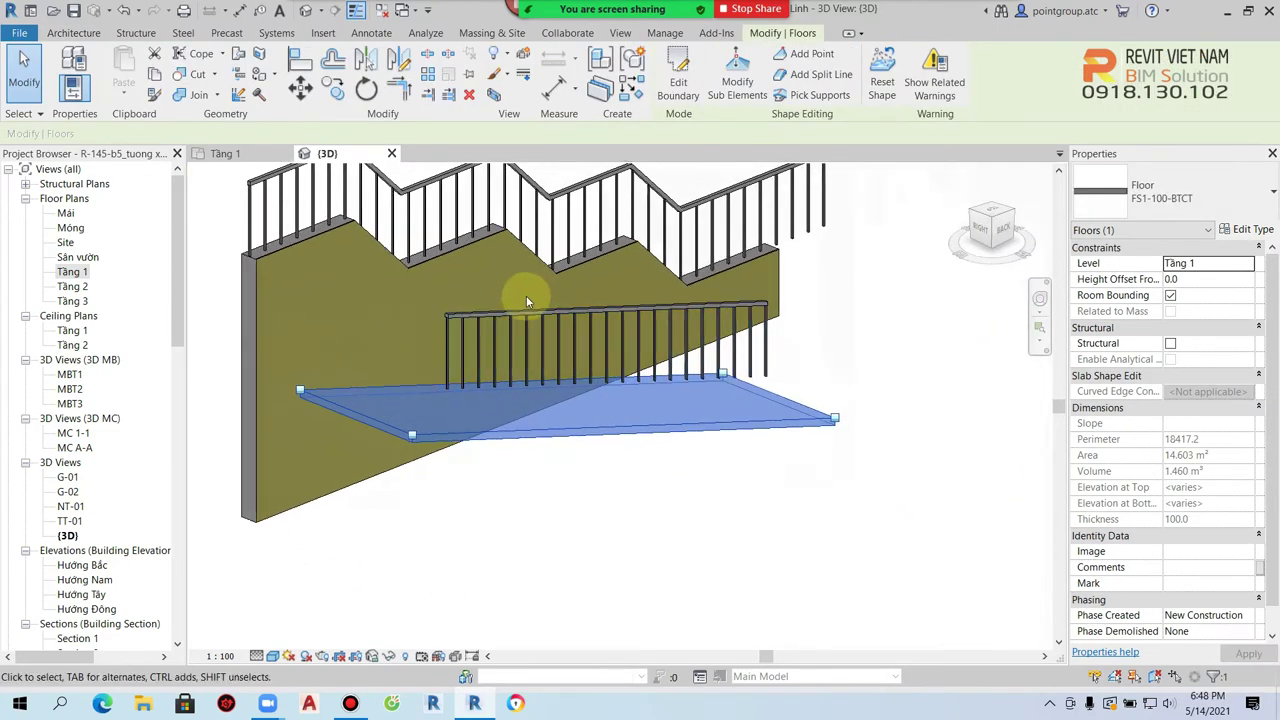
middle_drag(643, 177, 643, 300)
- Shorten the stepped-wall railing's path at its left end from 10983.7 to 10083.7
click(650, 300)
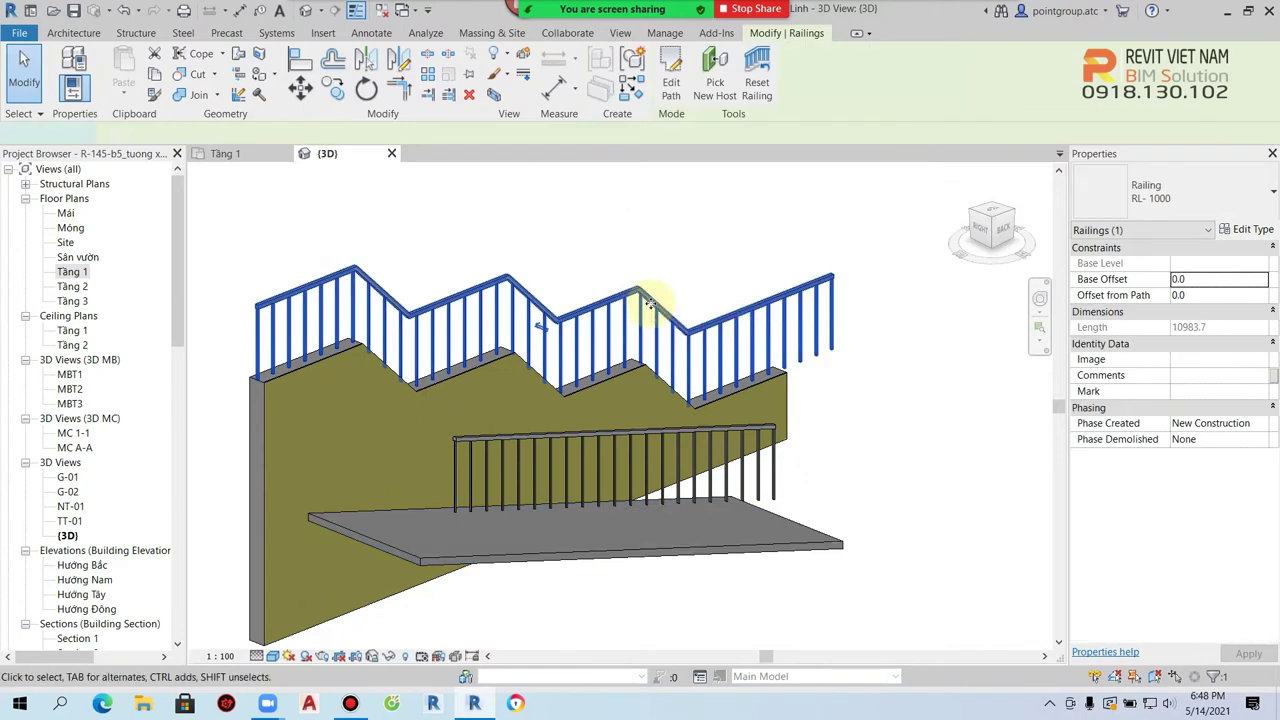
double_click(650, 300)
double_click(72, 271)
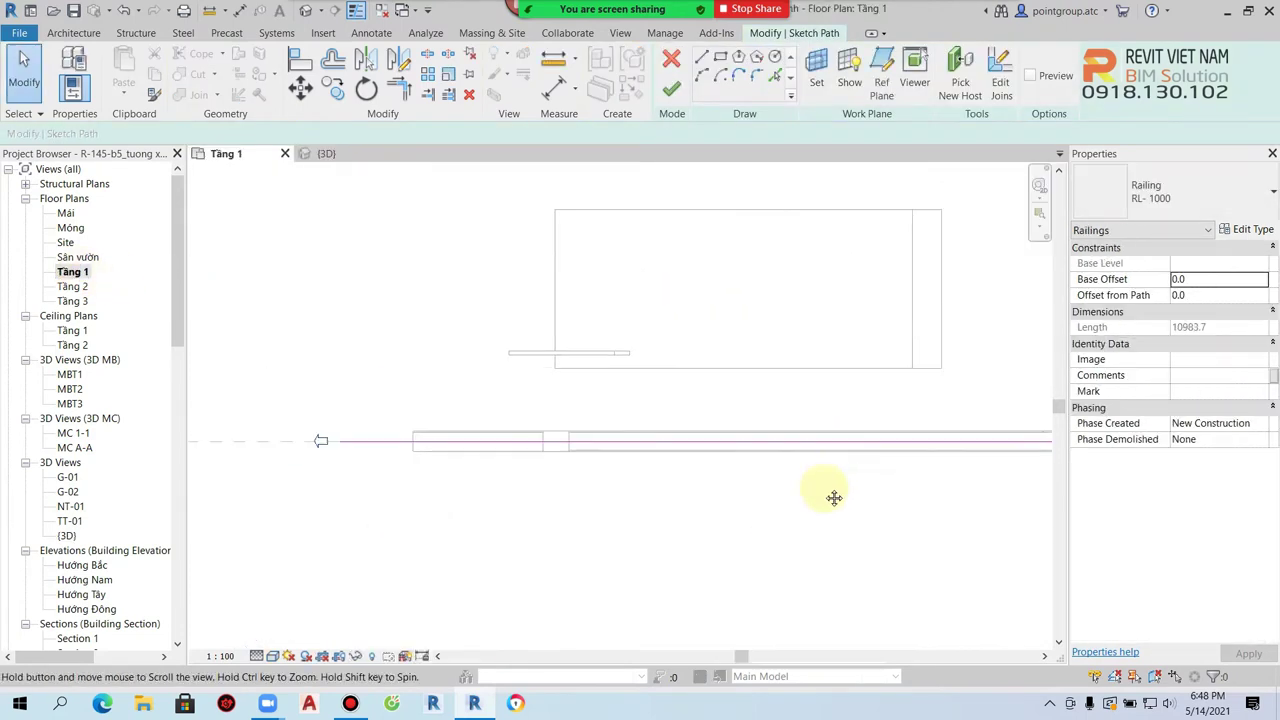
drag(340, 441, 410, 441)
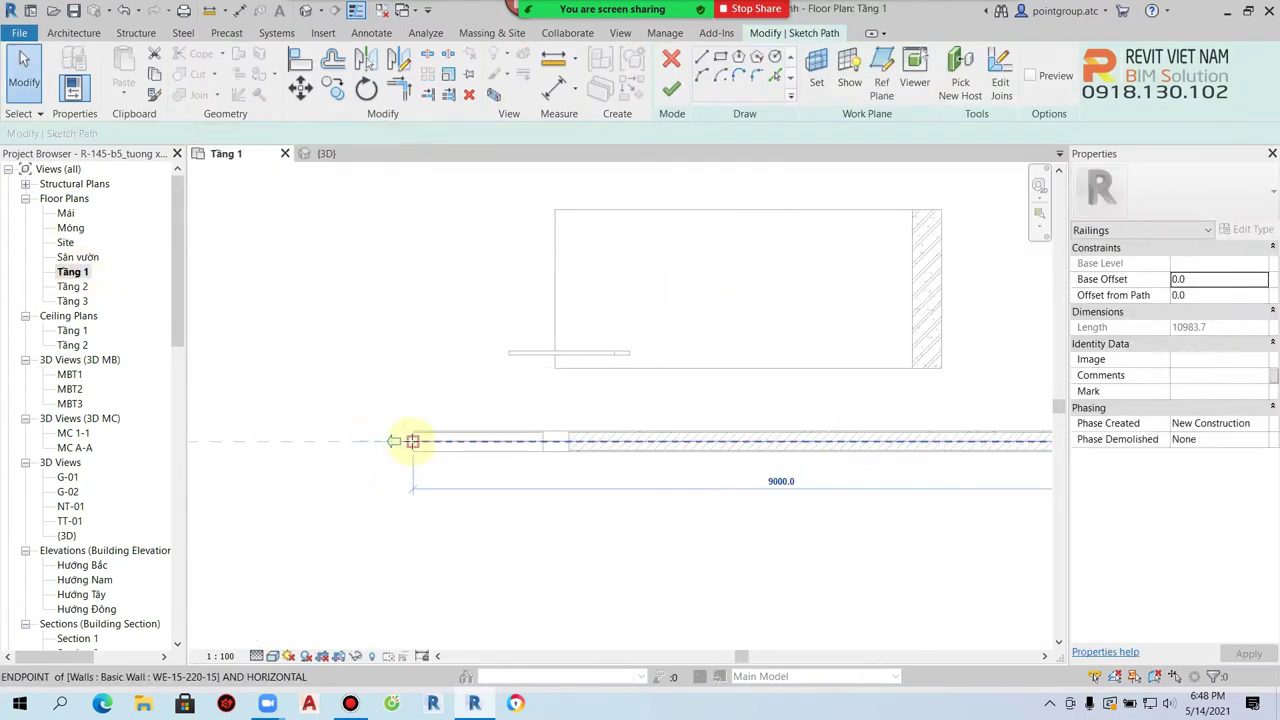
click(671, 90)
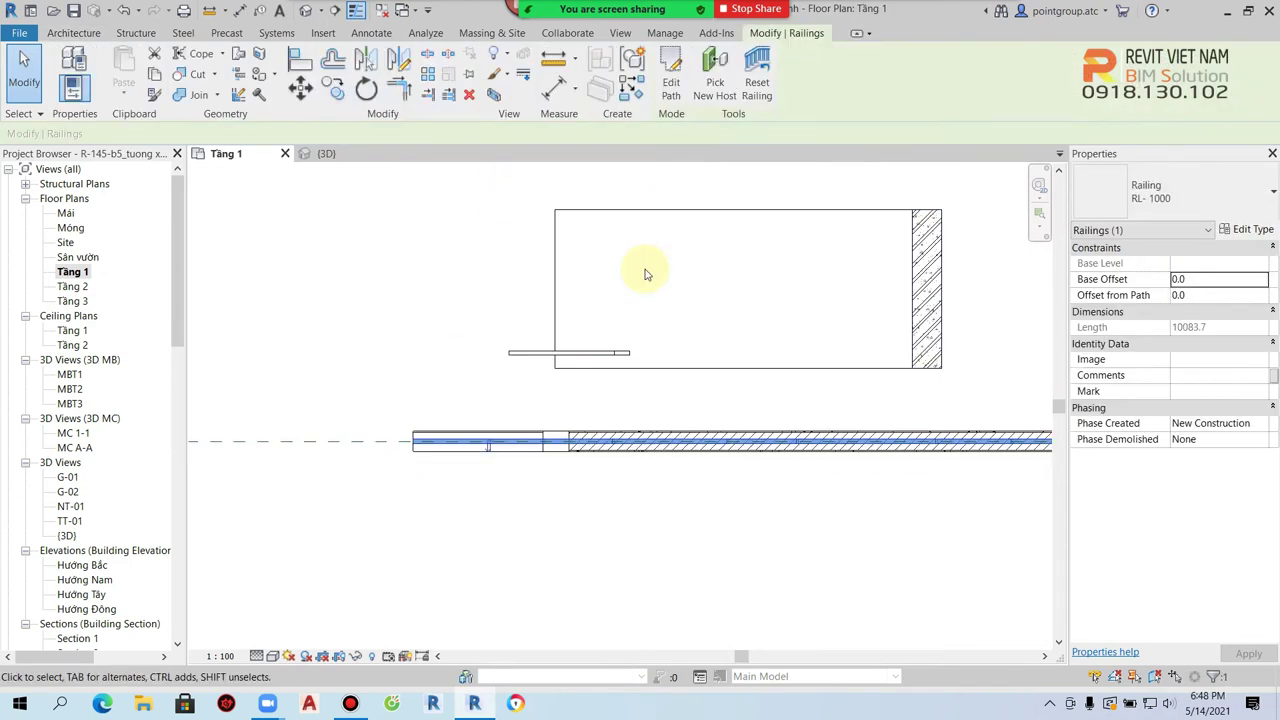
click(307, 10)
- Delete the sloped floor slab in the 3D view
scroll(620, 465, up, 2)
scroll(720, 470, down, 3)
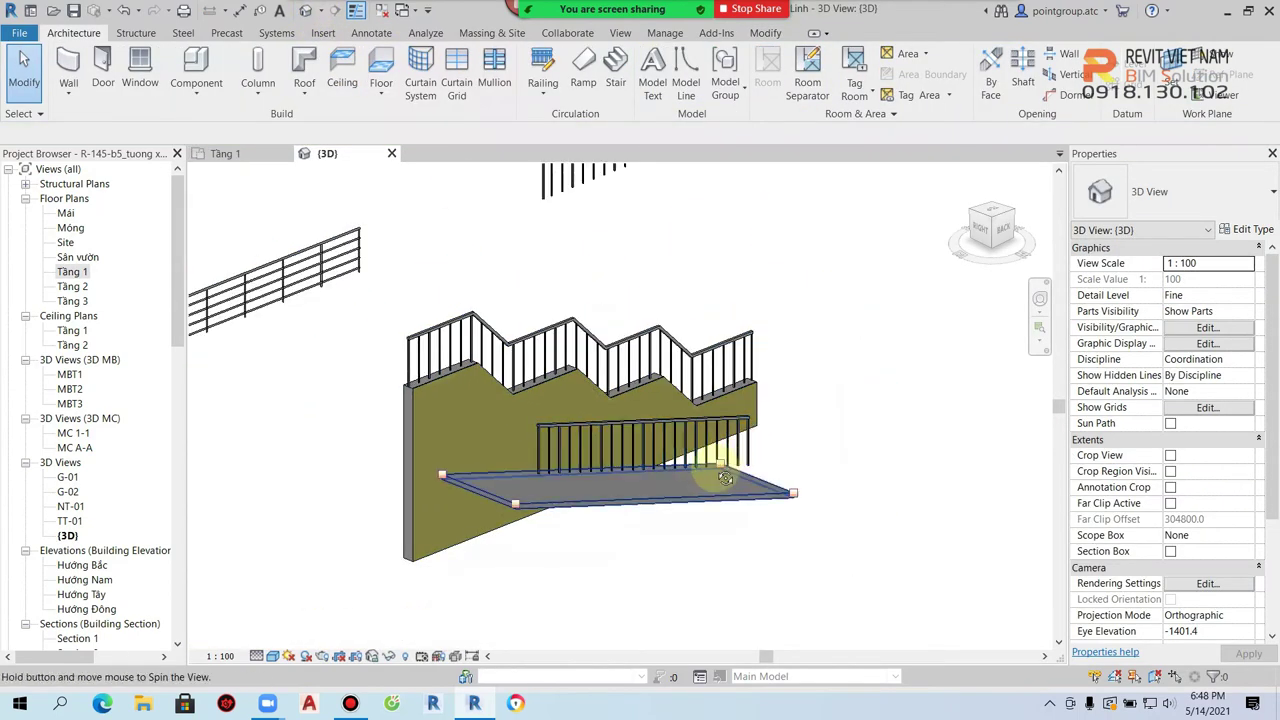
scroll(700, 490, up, 2)
click(674, 514)
key(Delete)
scroll(714, 516, down, 2)
- Orbit around to inspect the short baluster railing and the stepped wall
shift+middle_drag(714, 516, 609, 349)
mouse_move(840, 380)
shift+middle_down()
mouse_move(486, 457)
mouse_move(657, 443)
mouse_move(523, 337)
mouse_move(422, 416)
shift+middle_up()
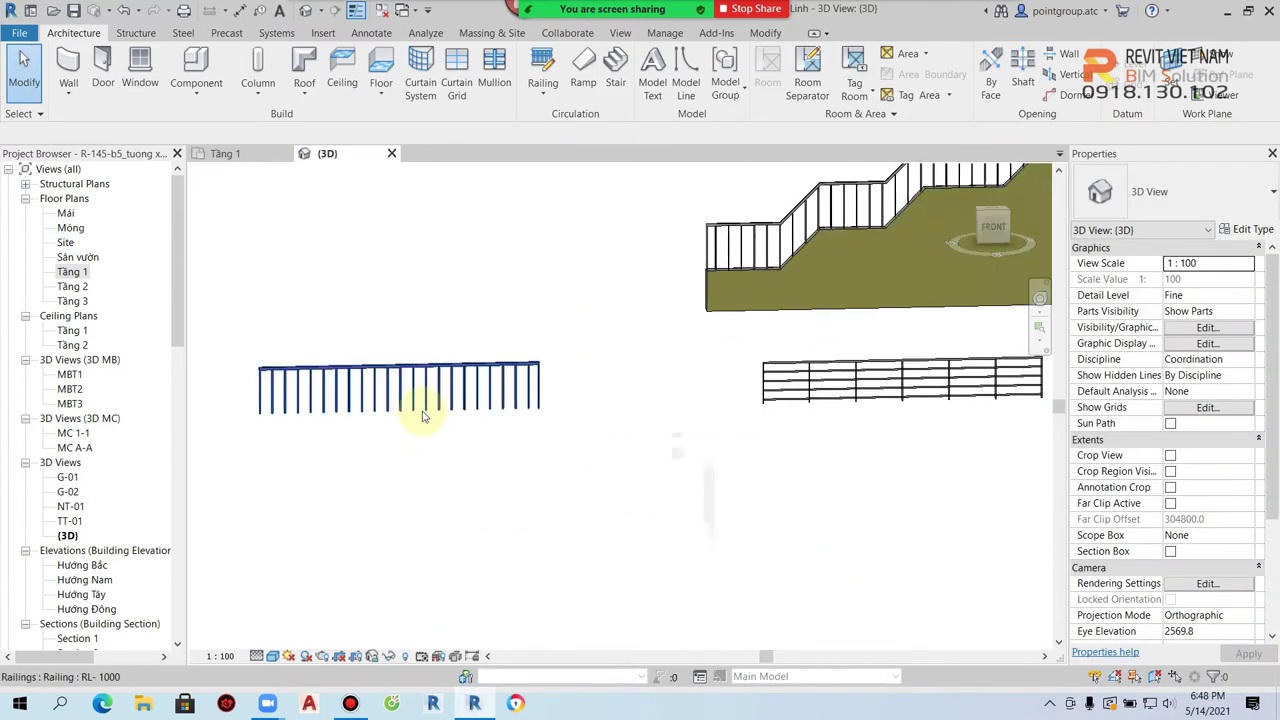
click(422, 416)
mouse_move(608, 449)
shift+middle_down()
mouse_move(771, 423)
mouse_move(634, 334)
shift+middle_up()
key(Escape)
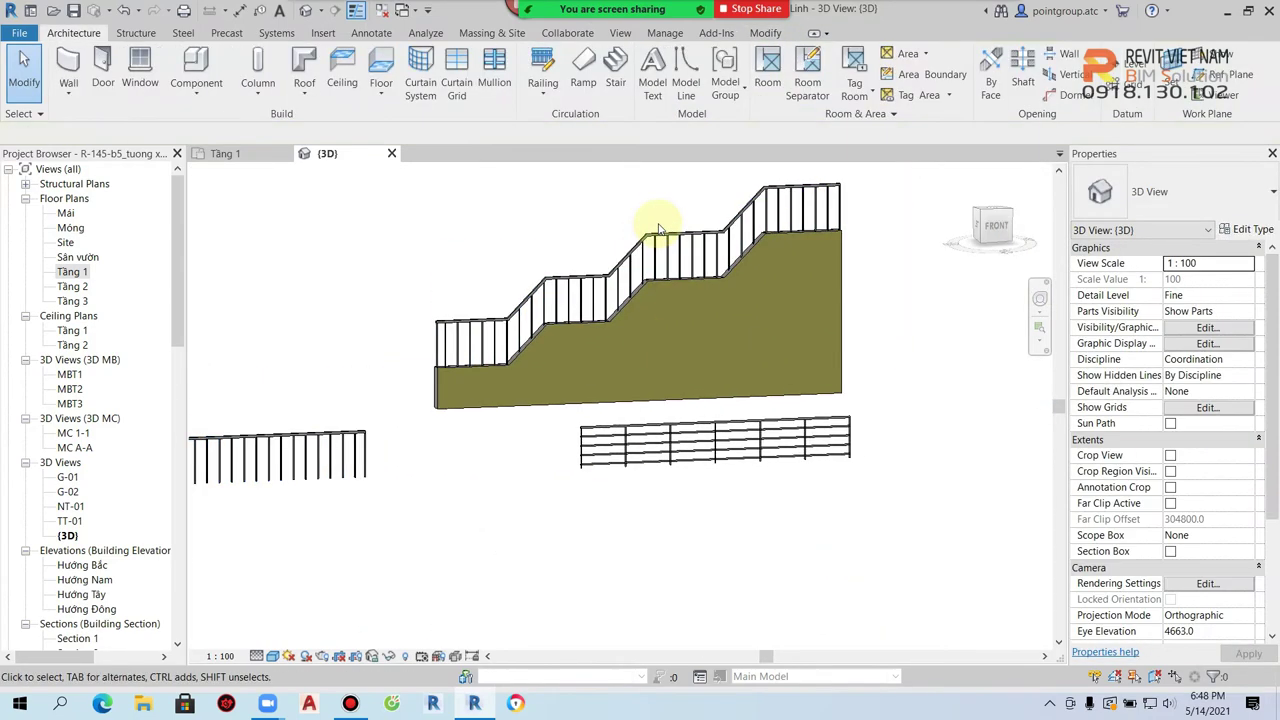
click(686, 380)
key(Escape)
mouse_move(686, 380)
shift+middle_down()
mouse_move(697, 558)
mouse_move(737, 563)
shift+middle_up()
scroll(686, 520, down, 2)
- Pan the view to check the horizontal pipe and short baluster railings
click(697, 470)
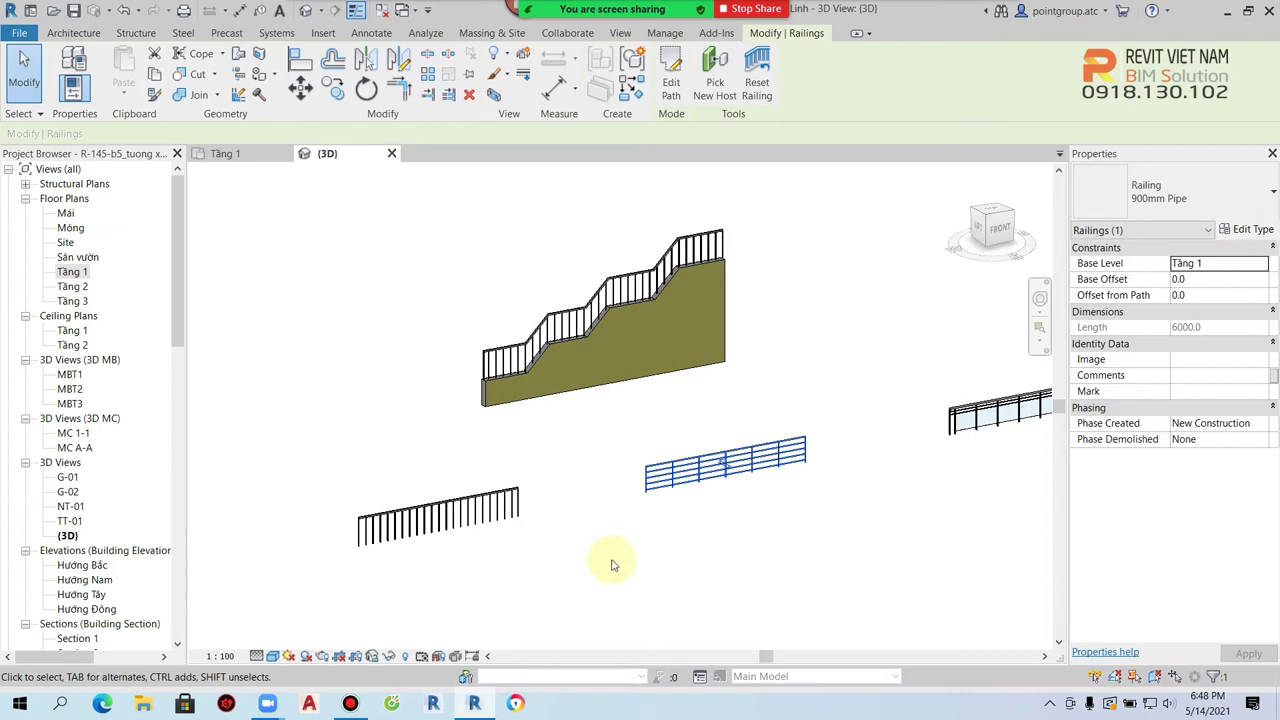
key(Escape)
scroll(500, 540, up, 3)
middle_drag(491, 514, 500, 434)
click(418, 397)
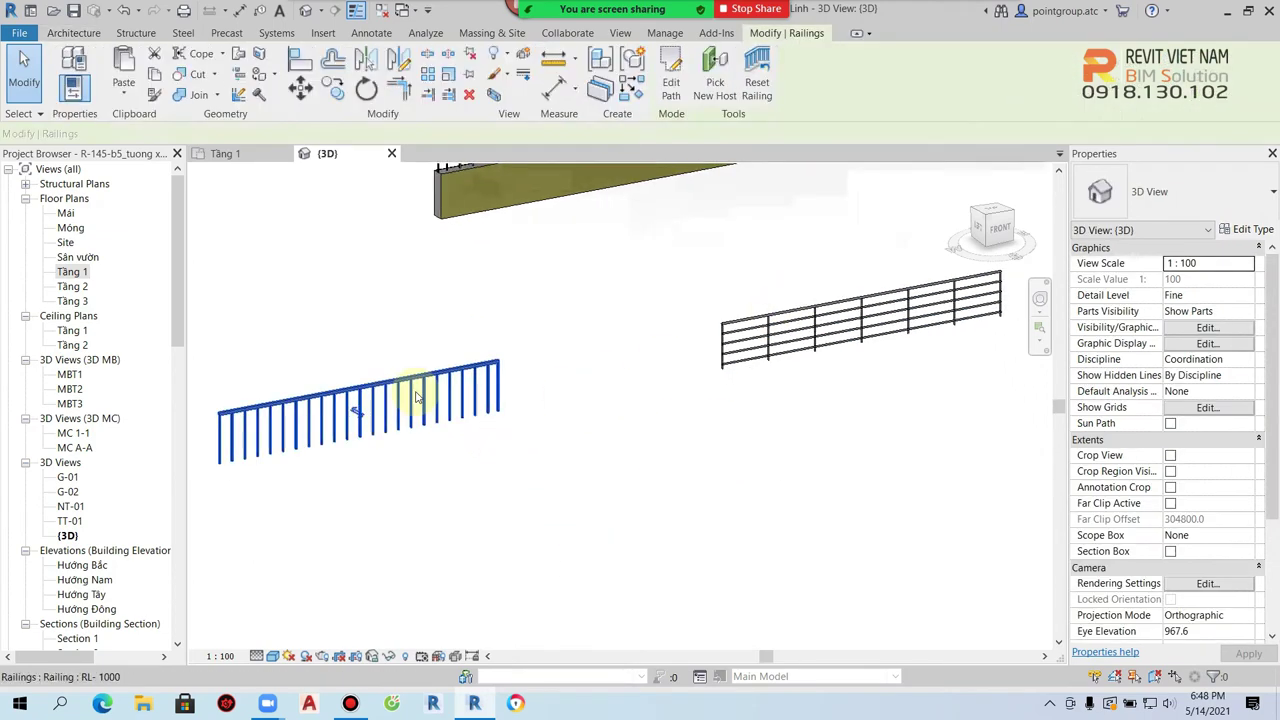
click(748, 323)
click(586, 443)
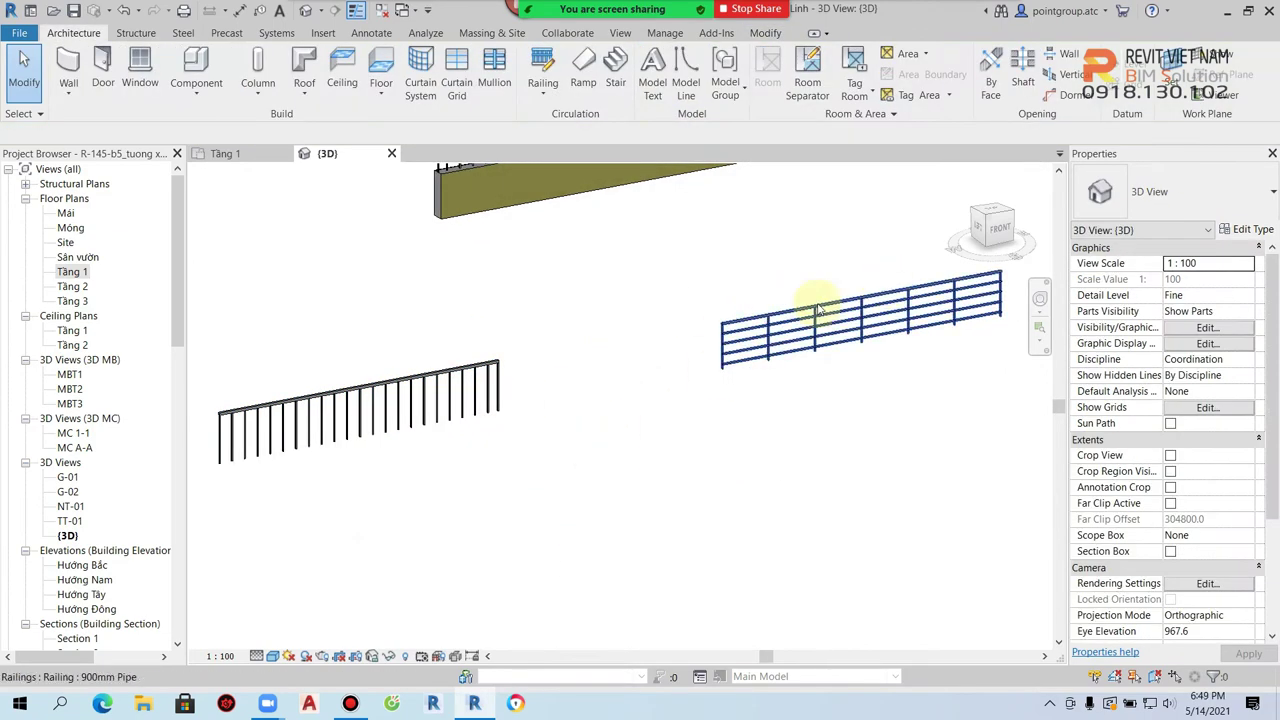
mouse_move(817, 313)
middle_down()
mouse_move(791, 389)
mouse_move(685, 388)
middle_up()
scroll(766, 391, down, 2)
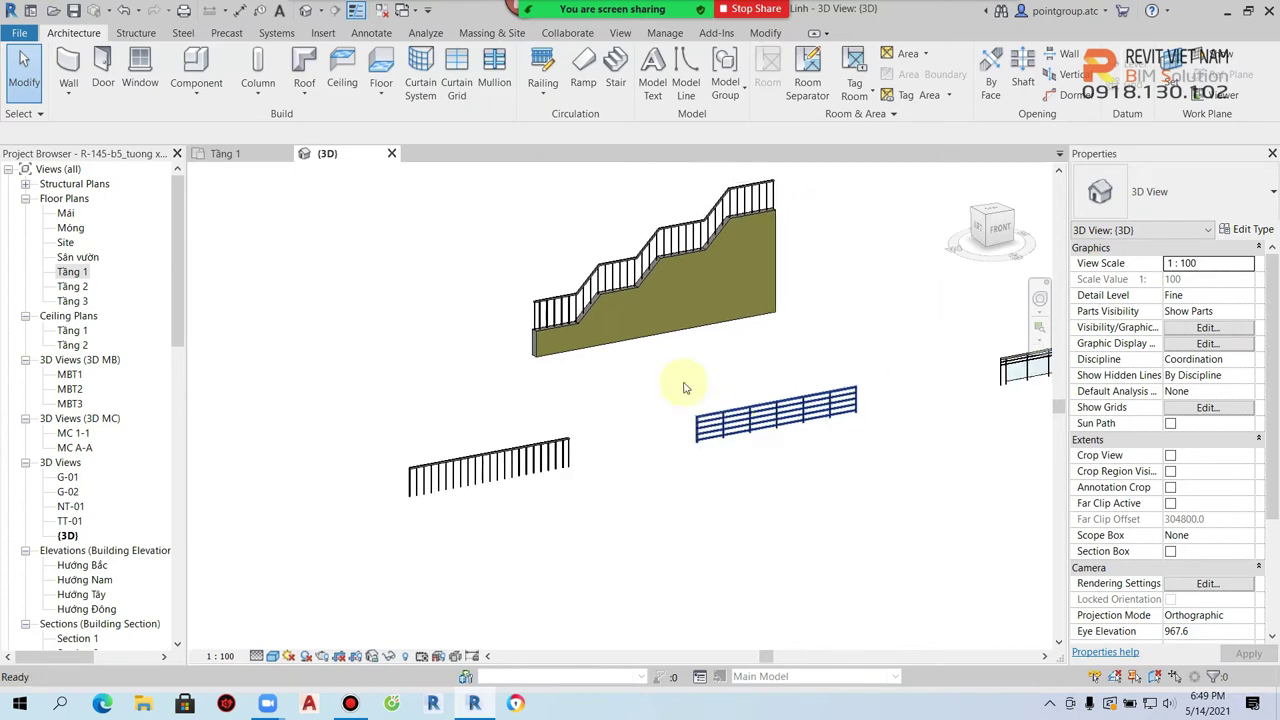
scroll(646, 394, up, 2)
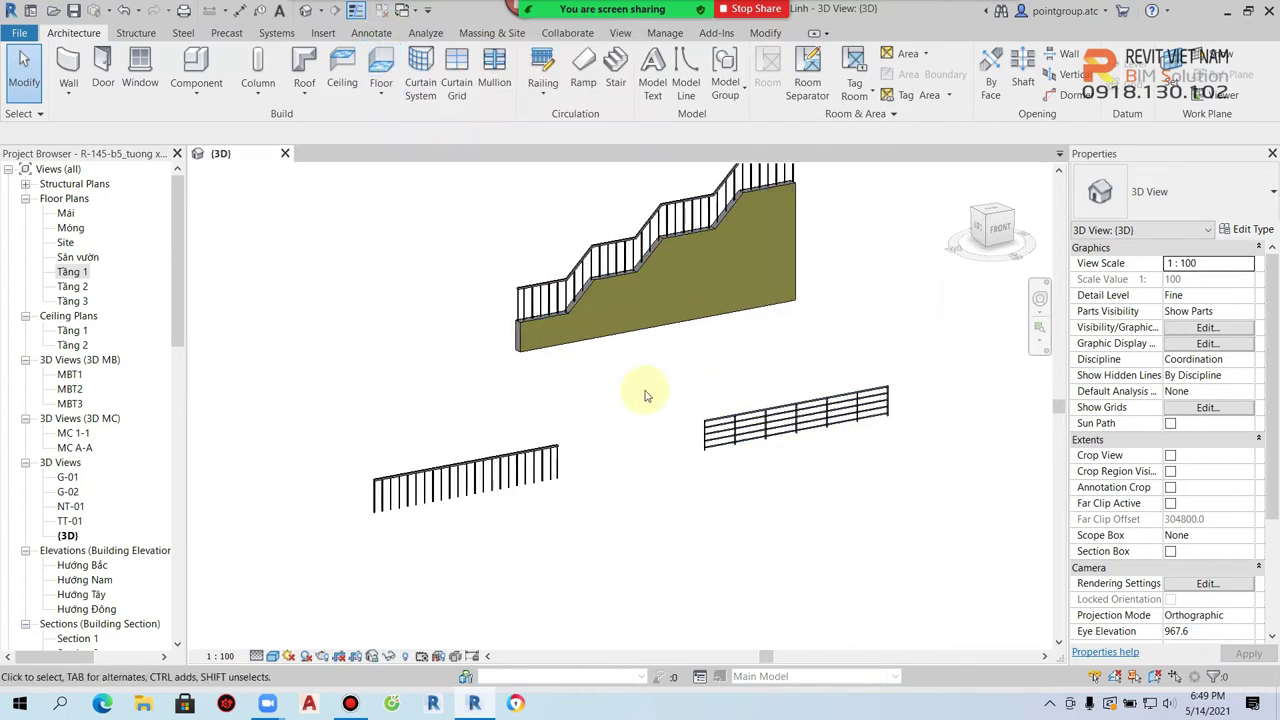
- Start a duplicate of the horizontal pipe railing's 900mm Pipe type in Type Properties
click(757, 423)
click(1249, 232)
click(1166, 163)
text(RL2-1000)
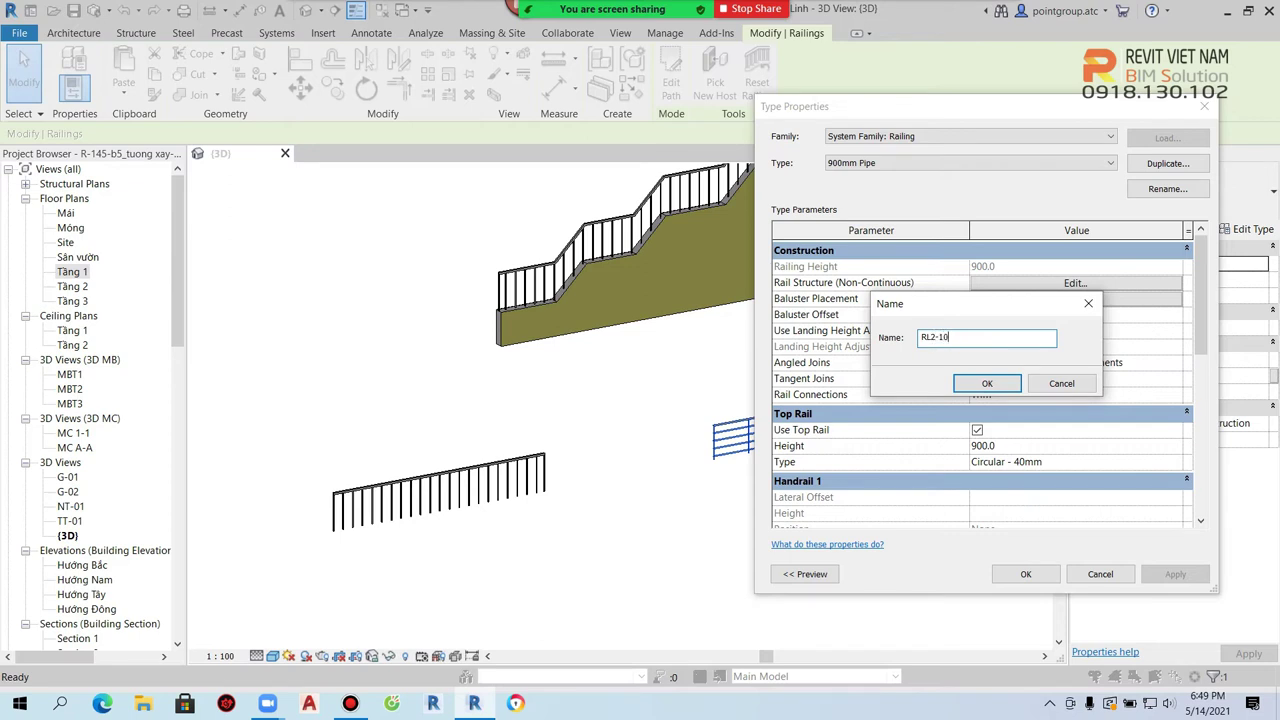
- Save the pipe railing as new type RL2-1000 and rename the RL- 1000 type to RL1- 1000
click(977, 386)
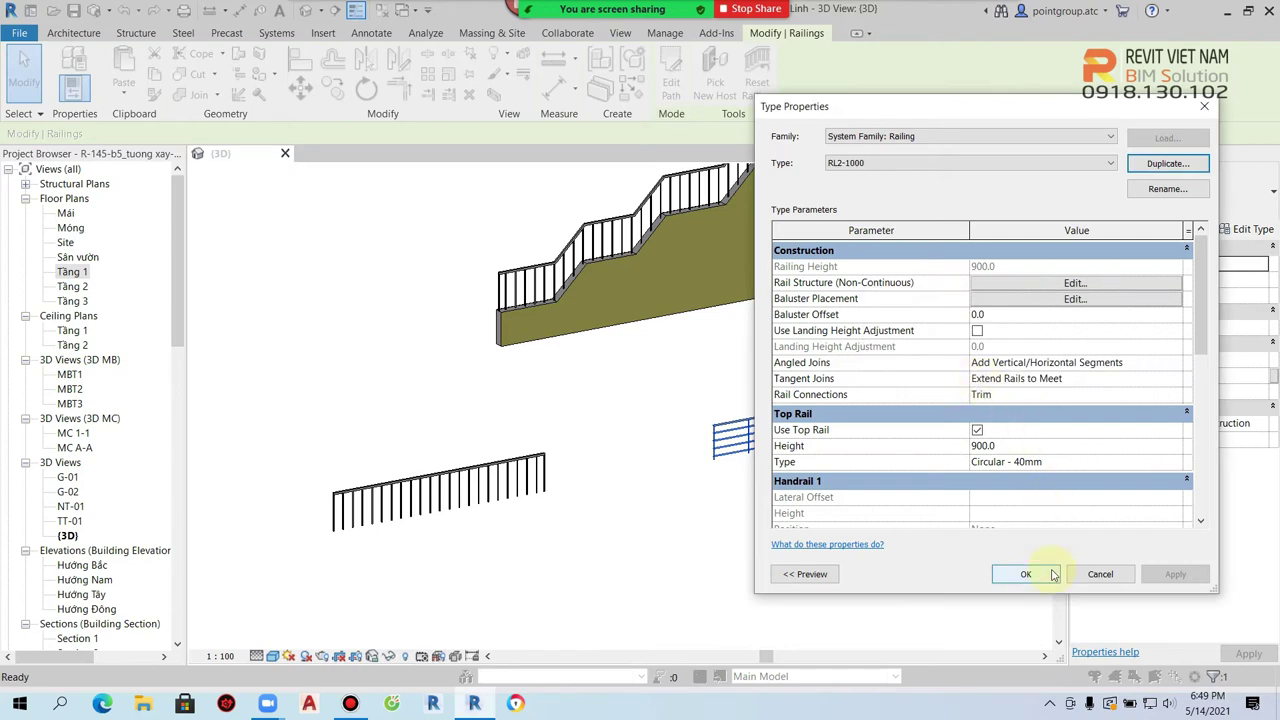
click(1054, 573)
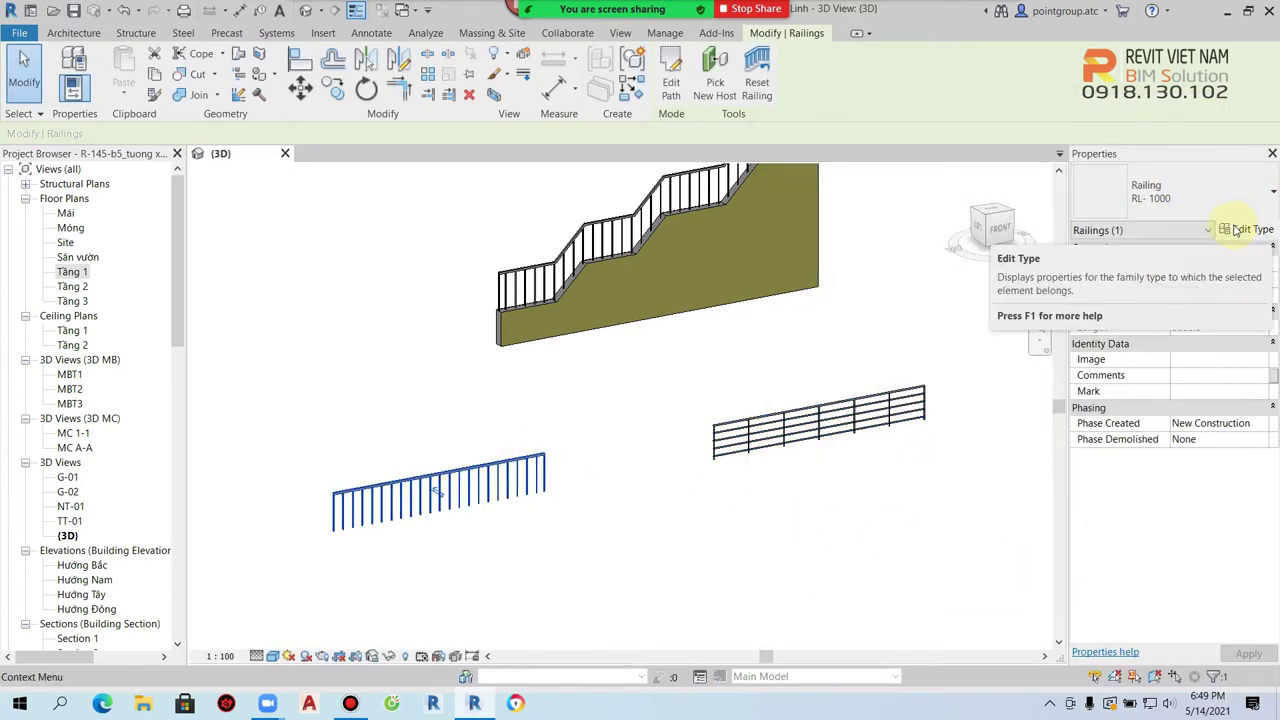
click(1237, 230)
click(1161, 199)
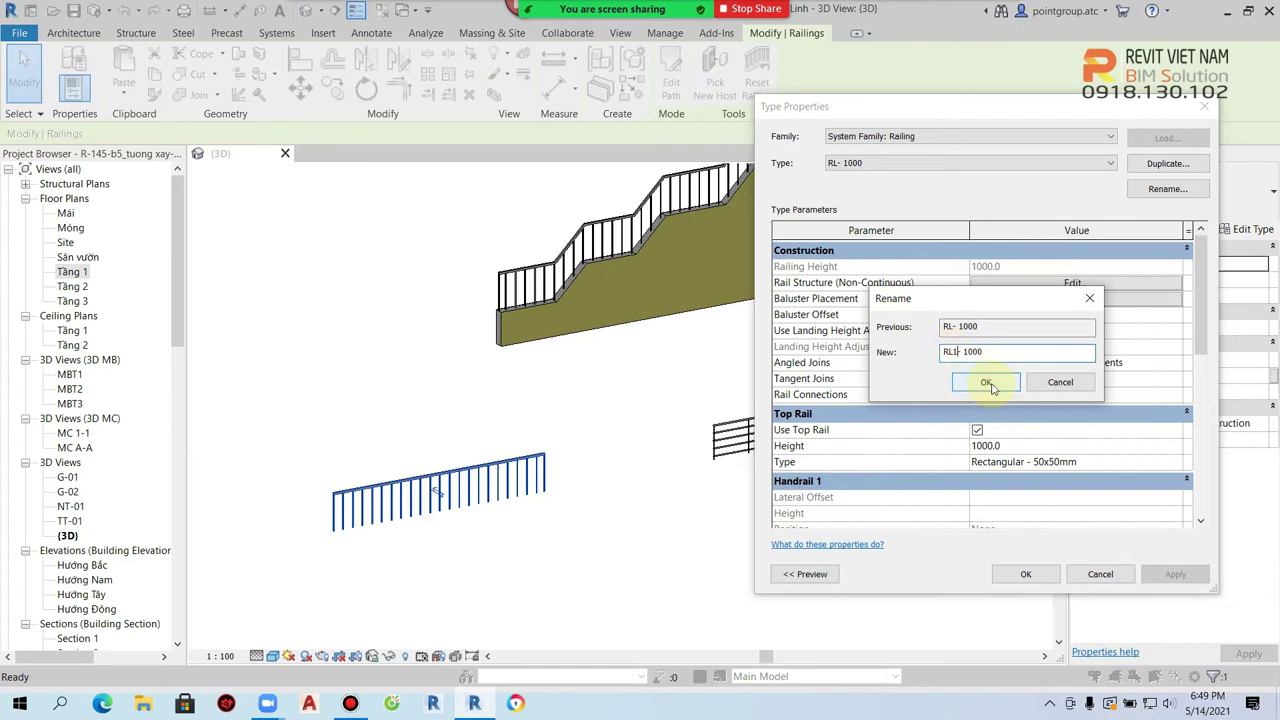
click(991, 387)
click(1026, 576)
- Set the RL2-1000 pipe railing type's top rail height to 1000
click(843, 472)
click(829, 443)
click(1258, 233)
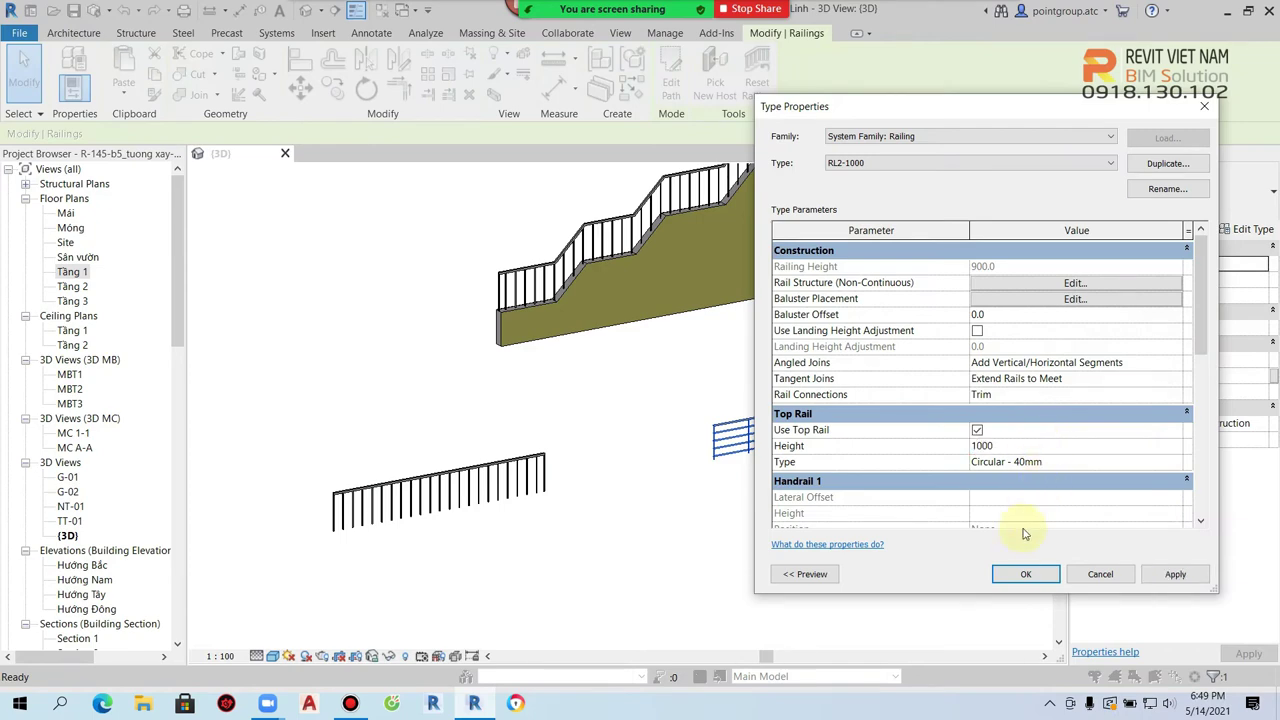
click(1026, 576)
click(863, 514)
scroll(806, 466, up, 3)
scroll(771, 443, down, 3)
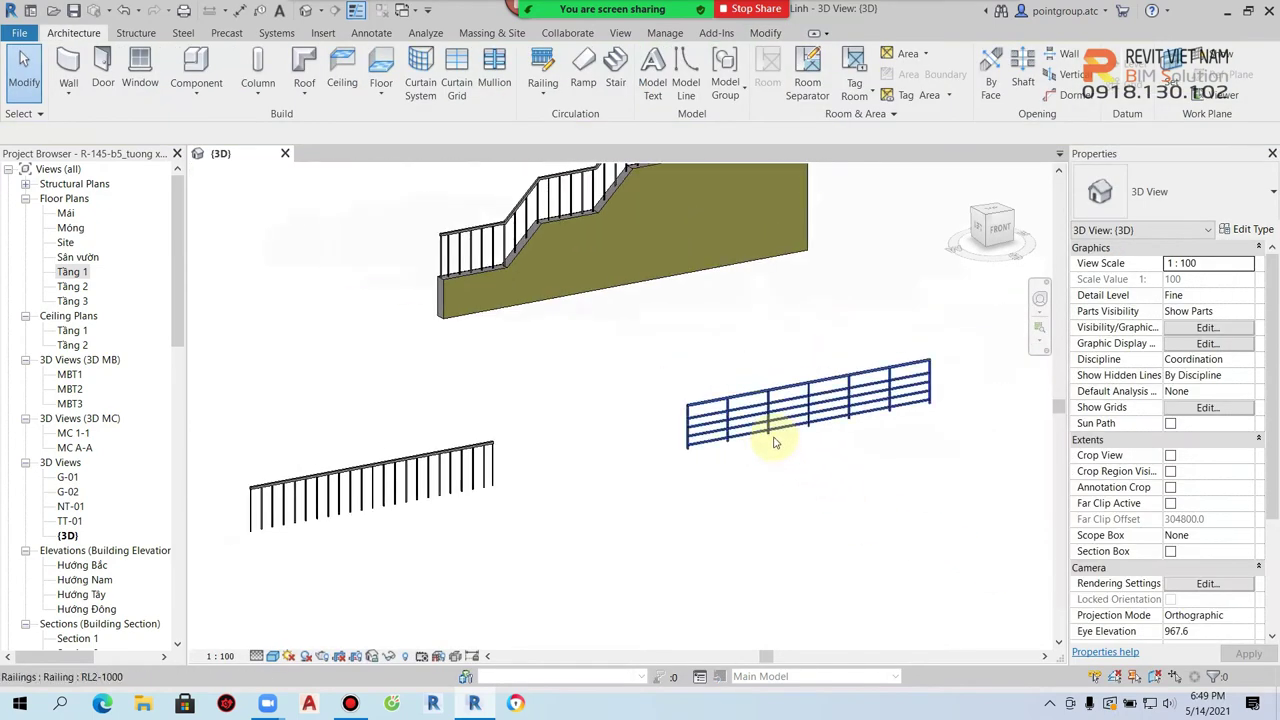
- Copy the RL2-1000 type from the pipe railing onto the stepped wall railing using Match Type (MA)
scroll(758, 504, down, 2)
scroll(740, 510, down, 2)
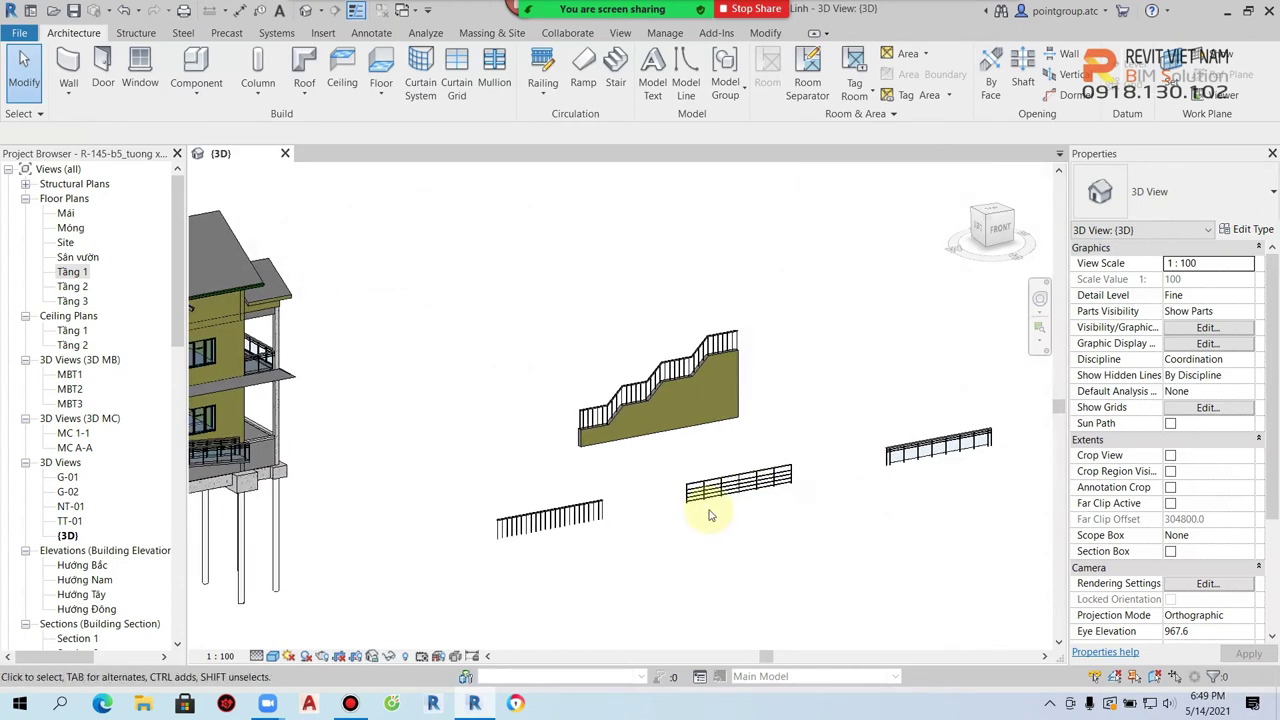
key(m)
key(a)
scroll(715, 508, up, 2)
click(722, 490)
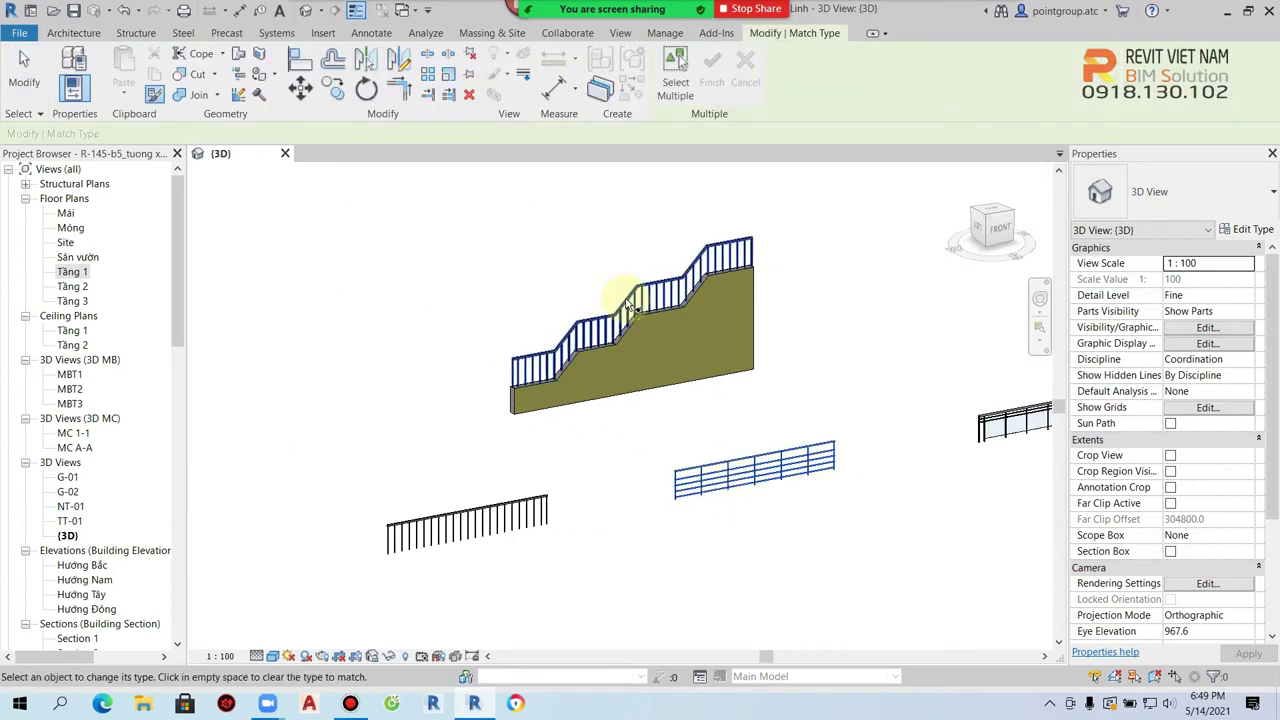
click(627, 304)
scroll(630, 310, up, 2)
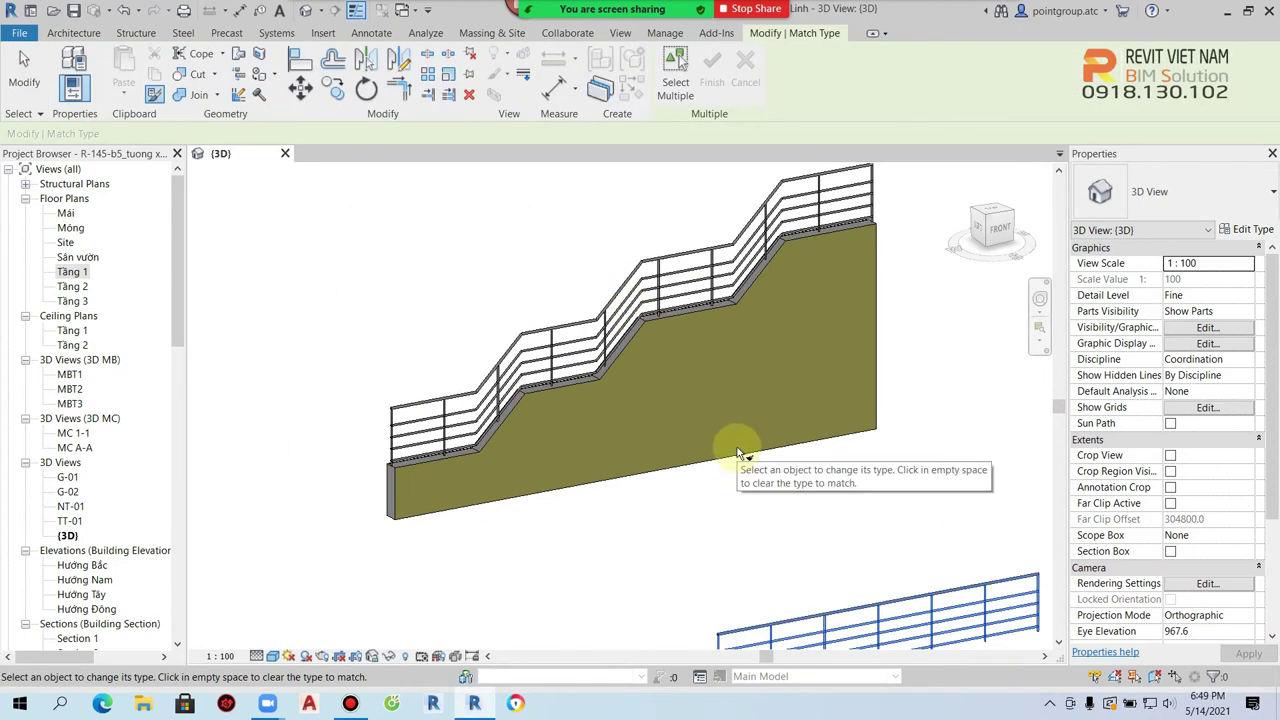
key(Escape)
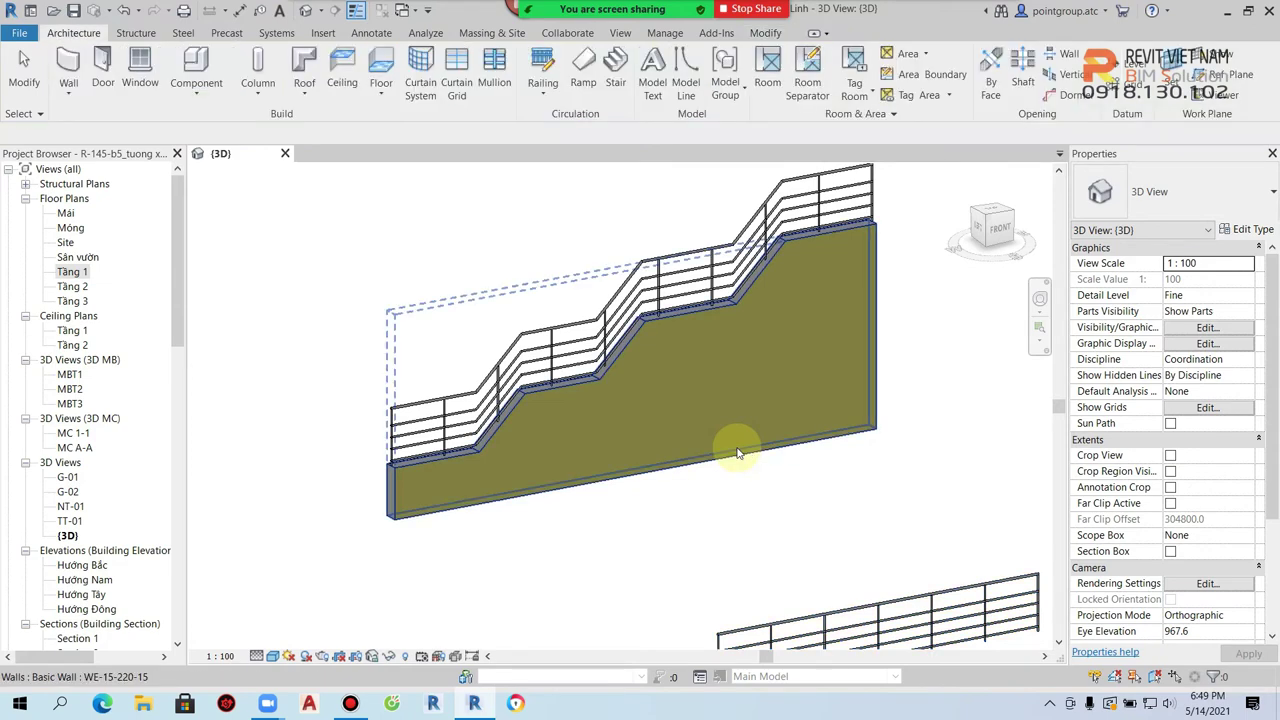
- Orbit around the model to view the pipe railing and select the glass panel railing
scroll(745, 470, down, 2)
scroll(750, 420, down, 2)
mouse_move(690, 432)
shift+middle_down()
mouse_move(700, 443)
mouse_move(642, 466)
shift+middle_up()
scroll(688, 471, down, 1)
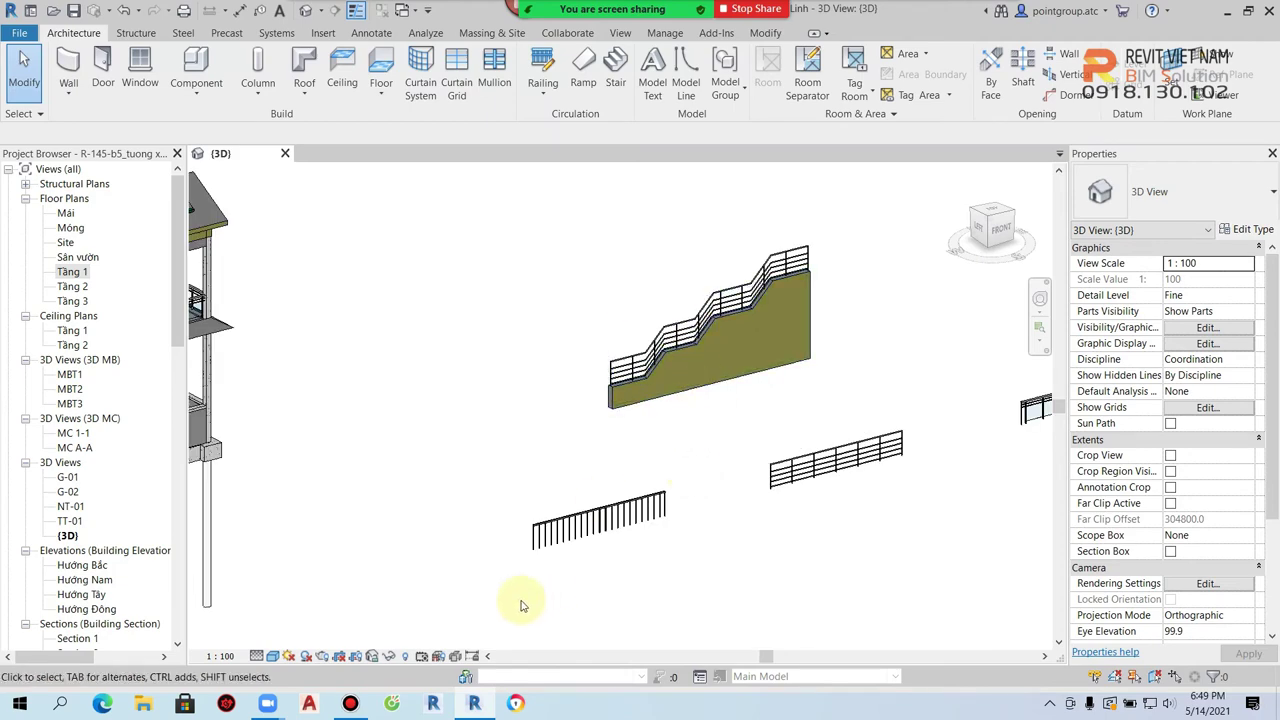
scroll(714, 451, up, 2)
middle_drag(714, 451, 634, 457)
scroll(688, 481, up, 1)
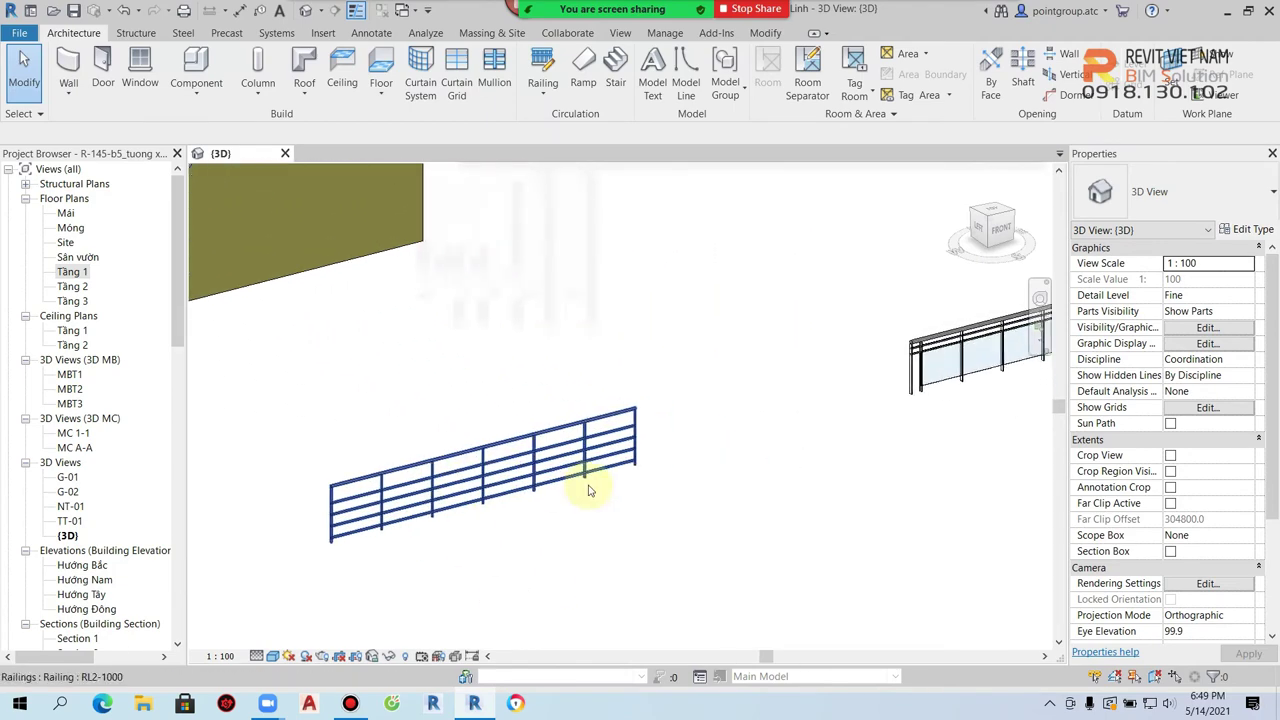
scroll(646, 491, down, 2)
scroll(870, 357, down, 1)
click(870, 357)
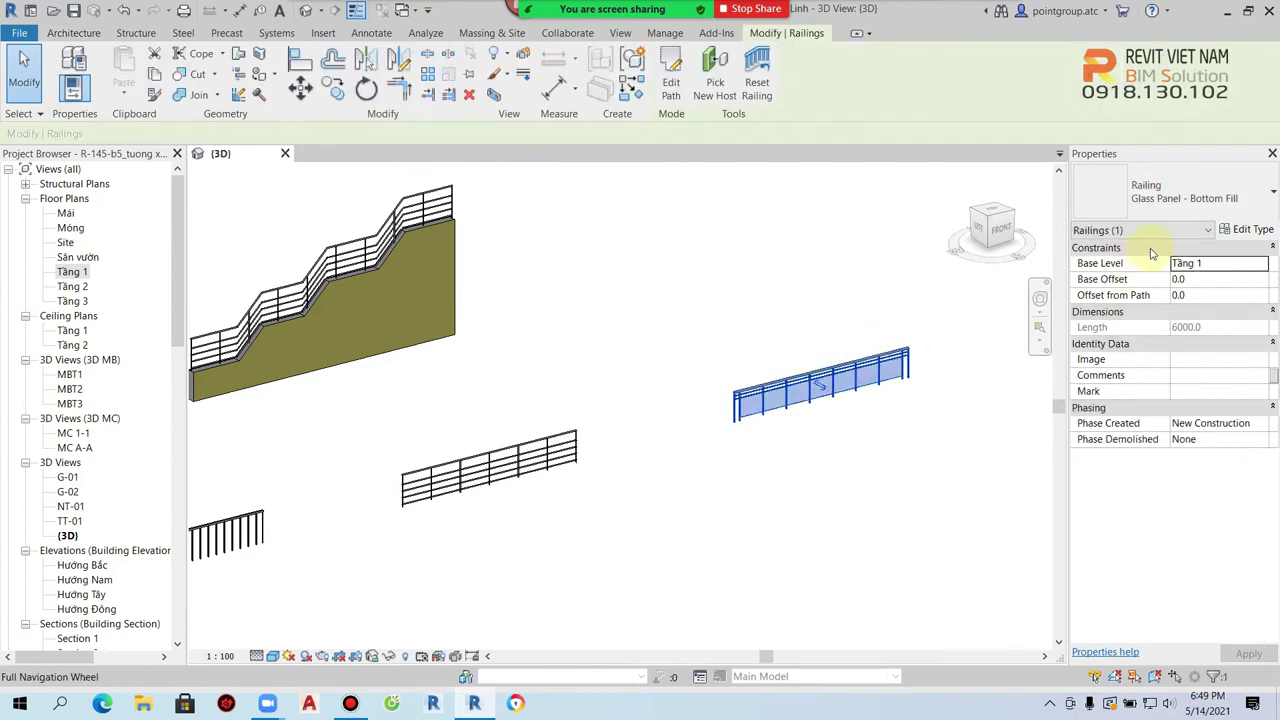
- Duplicate the glass panel railing type as RL3- 1000 with a 1000 top rail height
click(1250, 230)
click(1167, 163)
text(RL3- 1000)
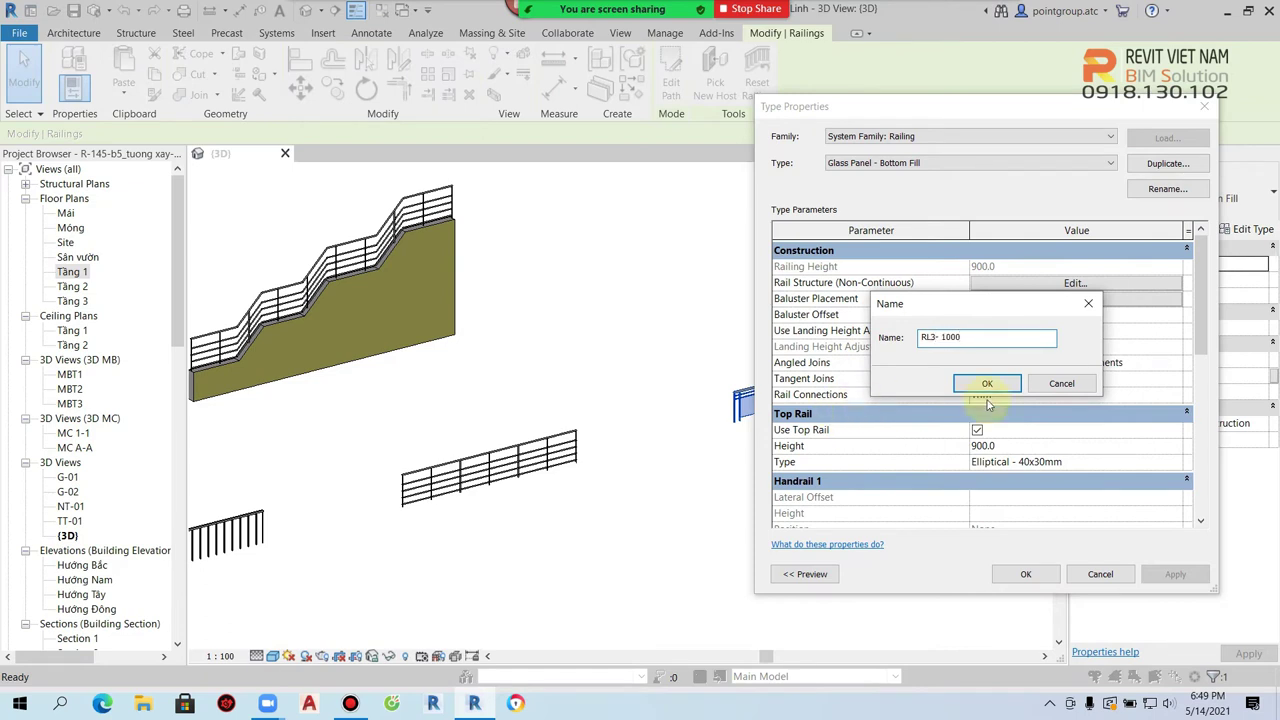
click(986, 385)
text(1000)
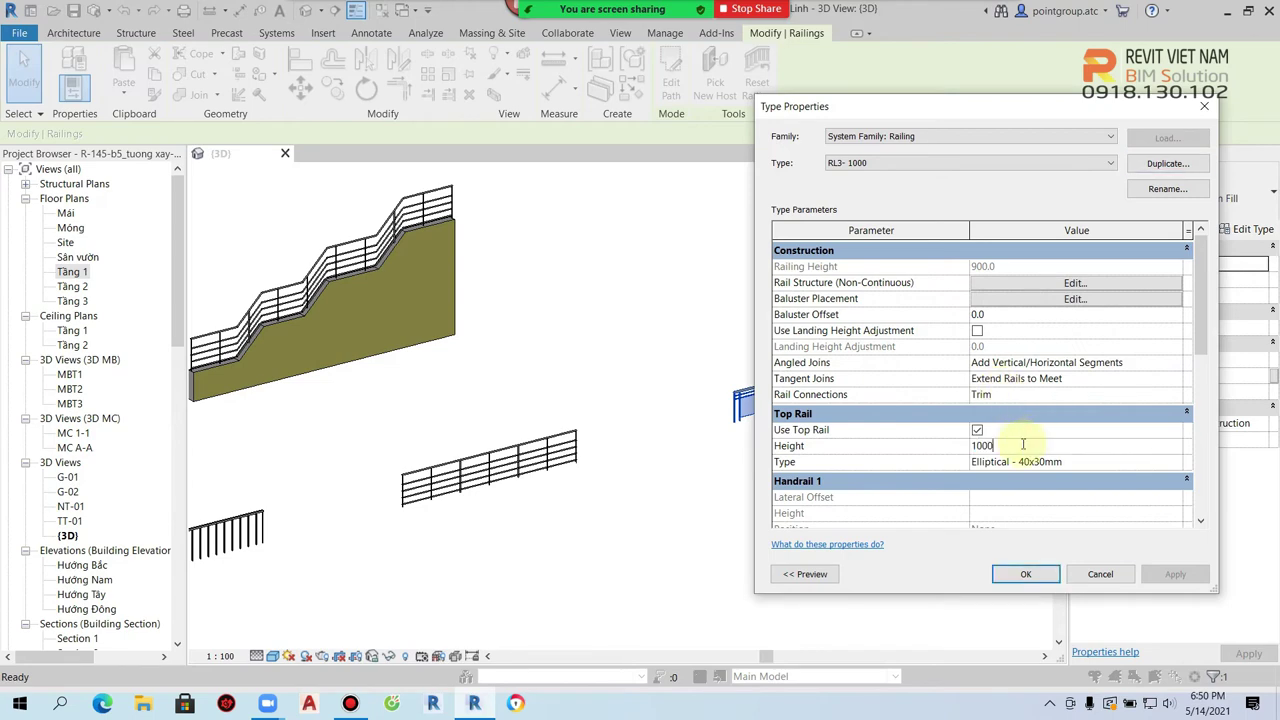
click(1030, 574)
- Orbit the model and select the stepped wall railing, then the balcony's glass railing
click(786, 363)
mouse_move(786, 363)
shift+middle_down()
mouse_move(694, 457)
mouse_move(830, 383)
shift+middle_up()
scroll(829, 405, down, 2)
scroll(714, 423, down, 2)
scroll(651, 363, up, 2)
scroll(572, 352, up, 2)
scroll(600, 420, down, 2)
click(655, 455)
scroll(700, 460, down, 2)
click(519, 463)
scroll(530, 400, up, 2)
scroll(549, 345, up, 4)
click(640, 327)
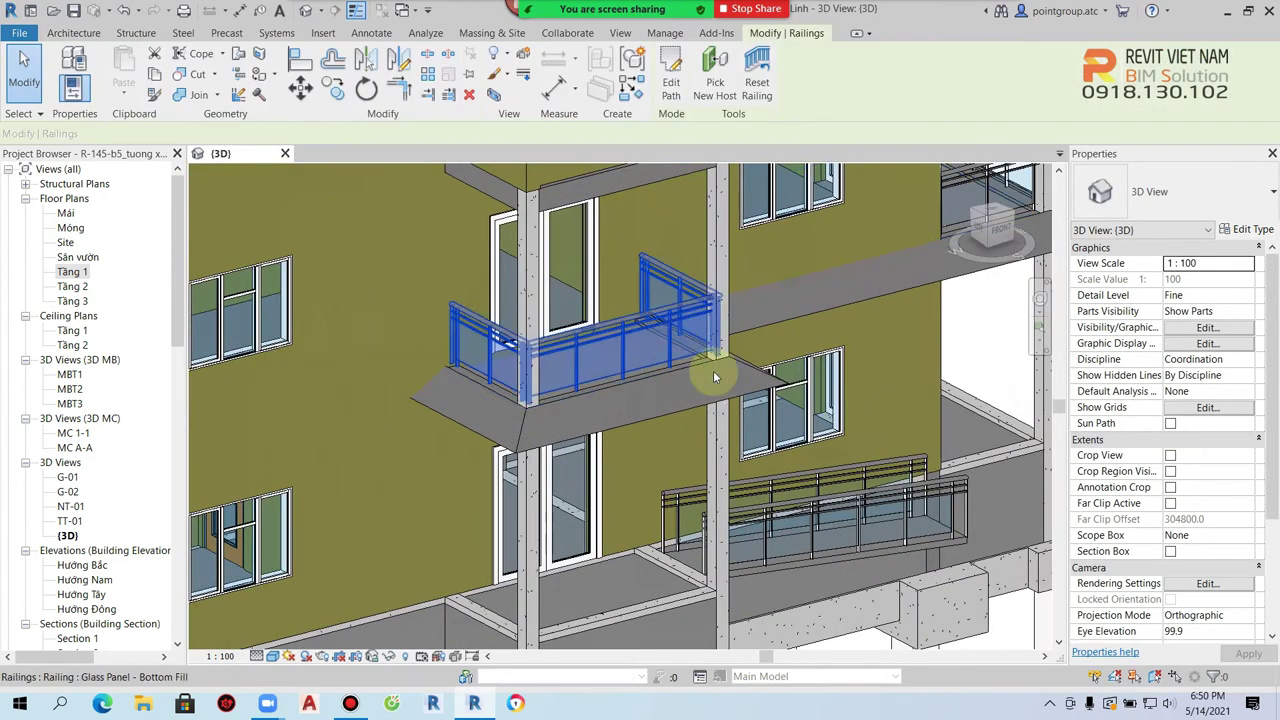
- Delete the lower balcony railing and select the upper balcony's glass railing
scroll(896, 474, down, 3)
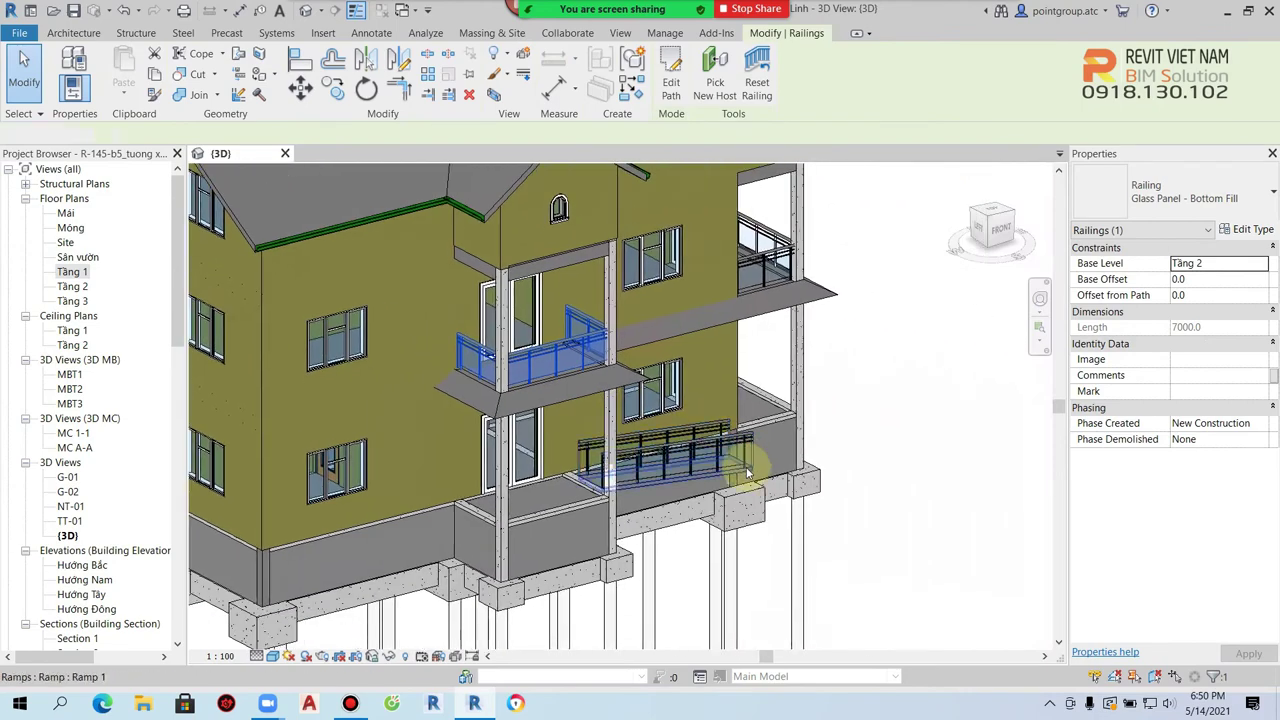
key(Delete)
click(770, 245)
click(578, 347)
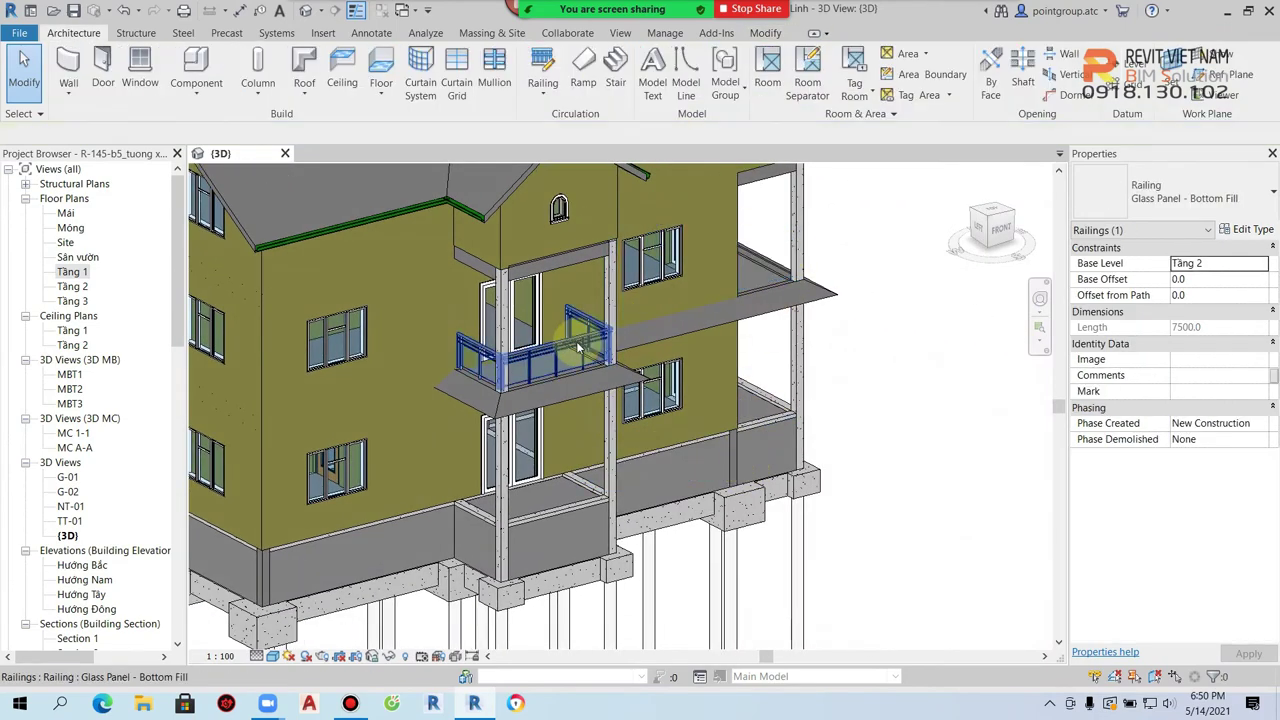
- Select the standalone RL1-1000 railing beside the house and switch to the Tầng 1 floor plan
scroll(734, 360, down, 5)
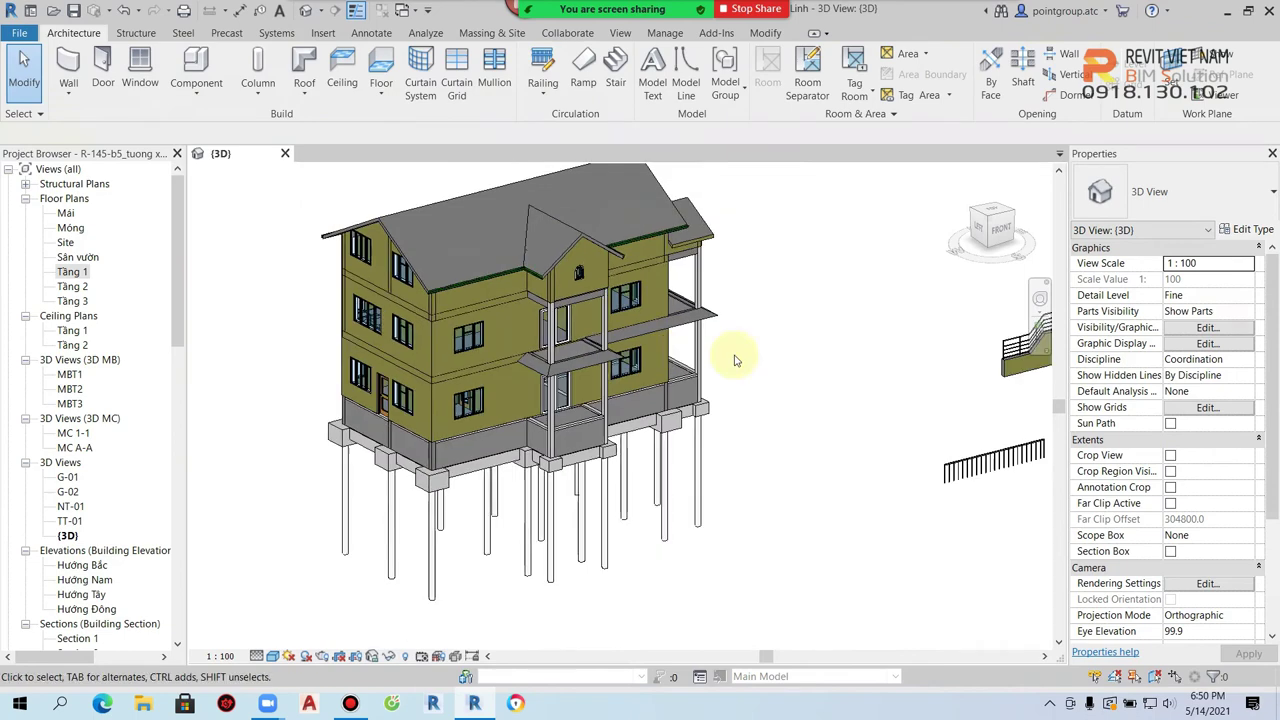
scroll(780, 390, up, 2)
scroll(820, 414, up, 2)
scroll(857, 414, up, 2)
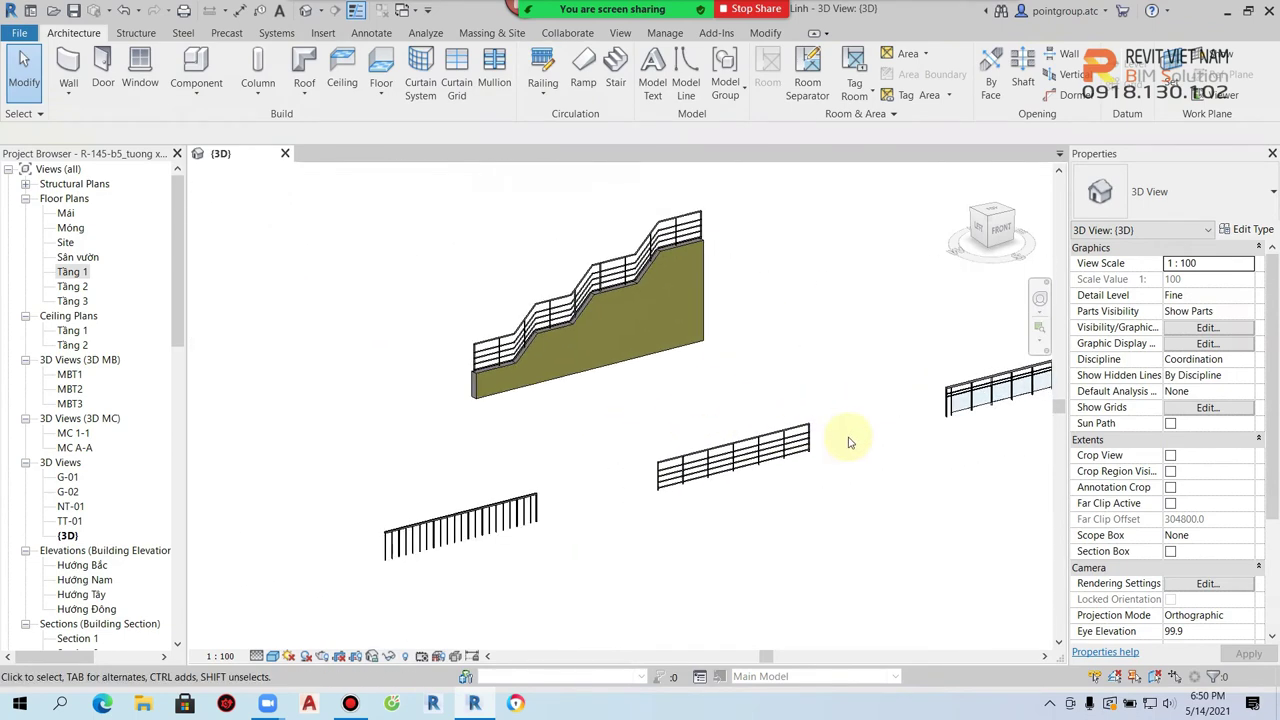
click(980, 397)
middle_drag(766, 420, 845, 430)
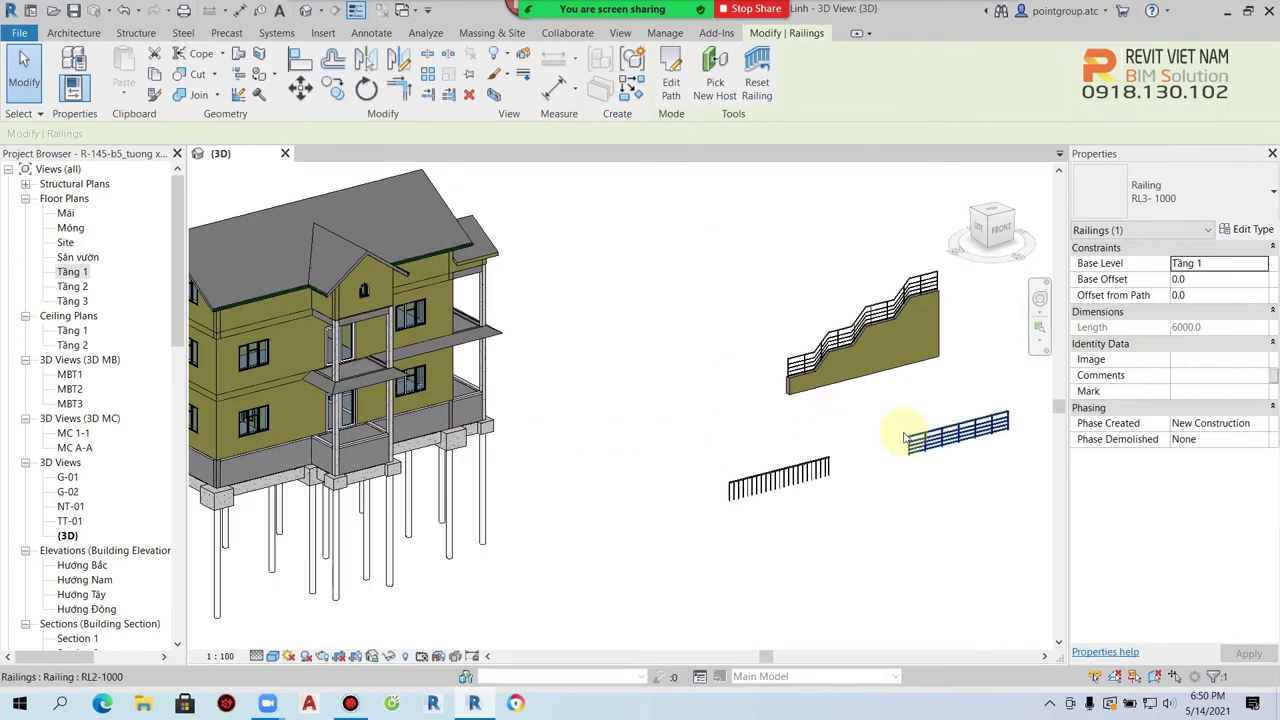
double_click(70, 274)
- On the Tầng 2 plan, sketch a railing along the balcony edge from the column corner
middle_drag(566, 577, 748, 613)
double_click(74, 286)
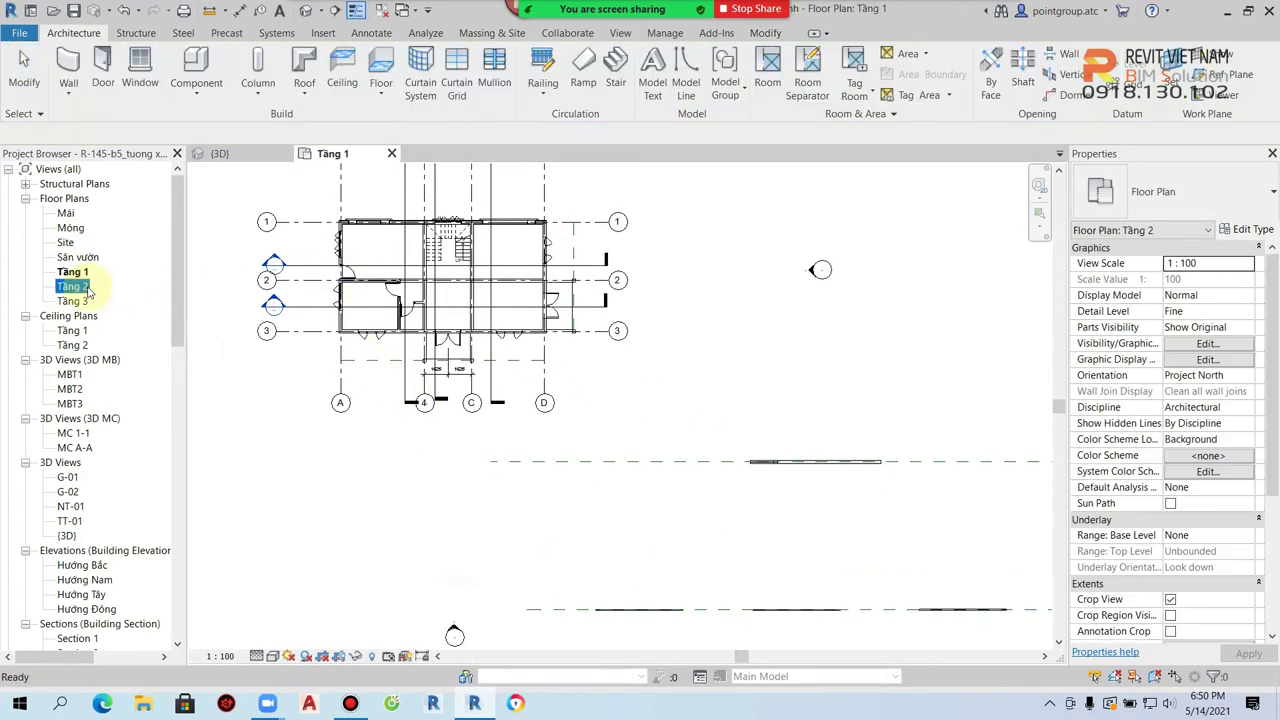
click(671, 88)
scroll(551, 266, up, 3)
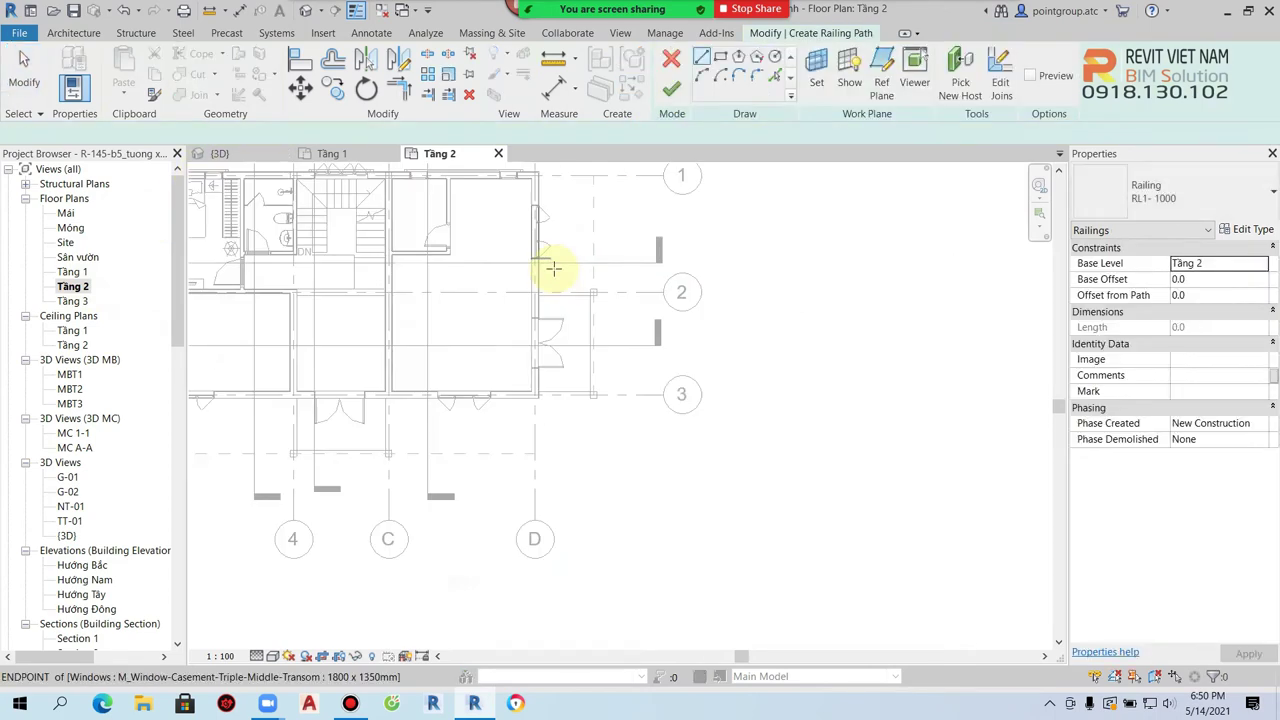
scroll(603, 303, up, 2)
scroll(663, 240, up, 2)
click(652, 258)
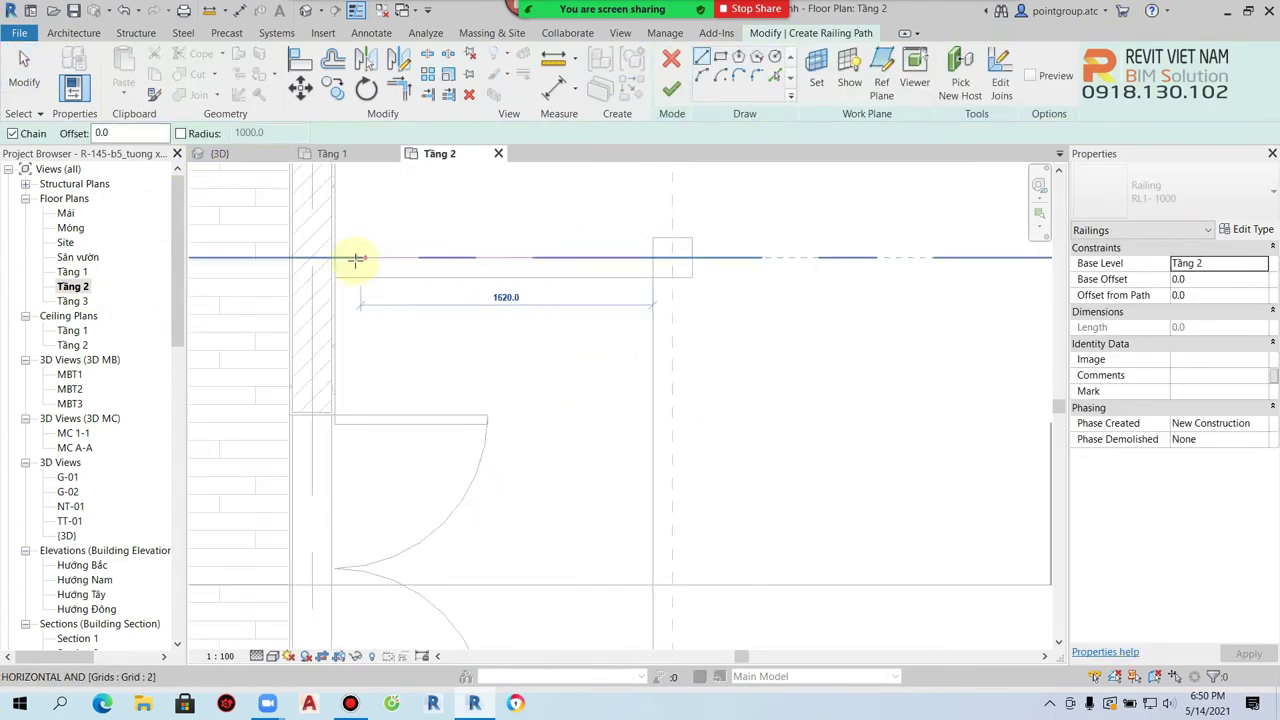
click(341, 258)
click(670, 90)
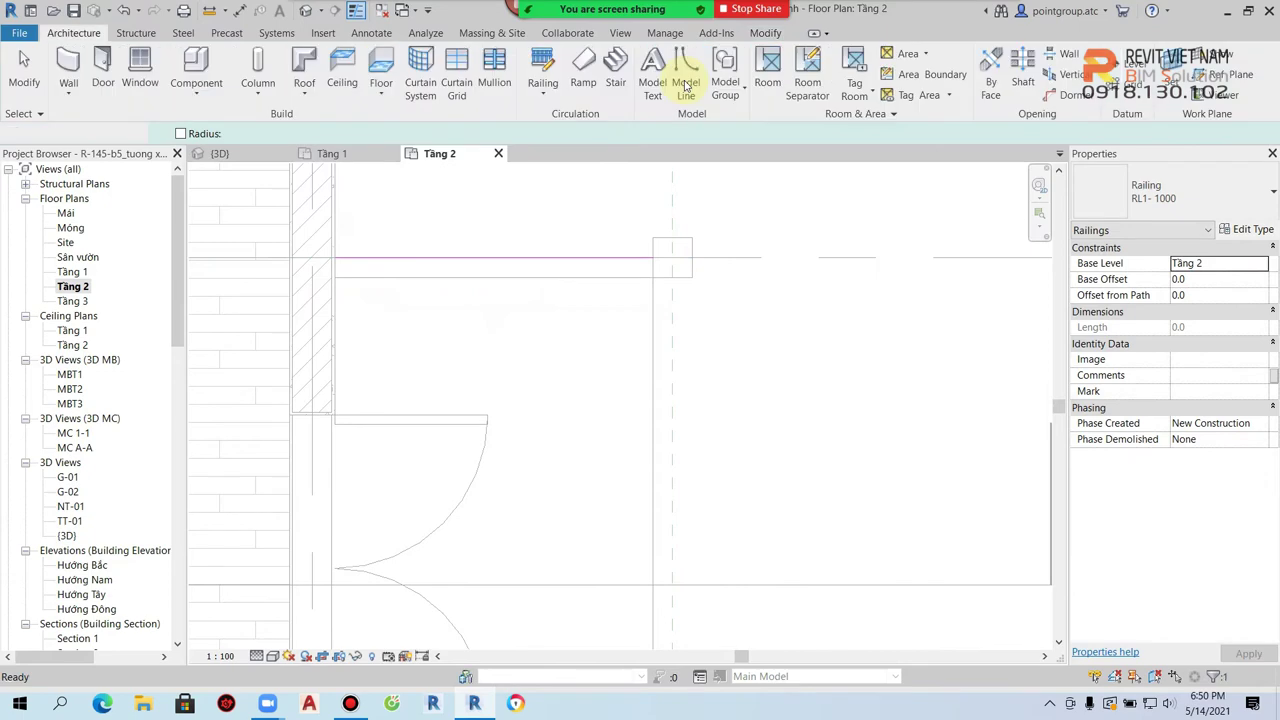
- Add two more same-type railings with CS: a 3280-long side run and one from the column midpoint
key(c)
key(s)
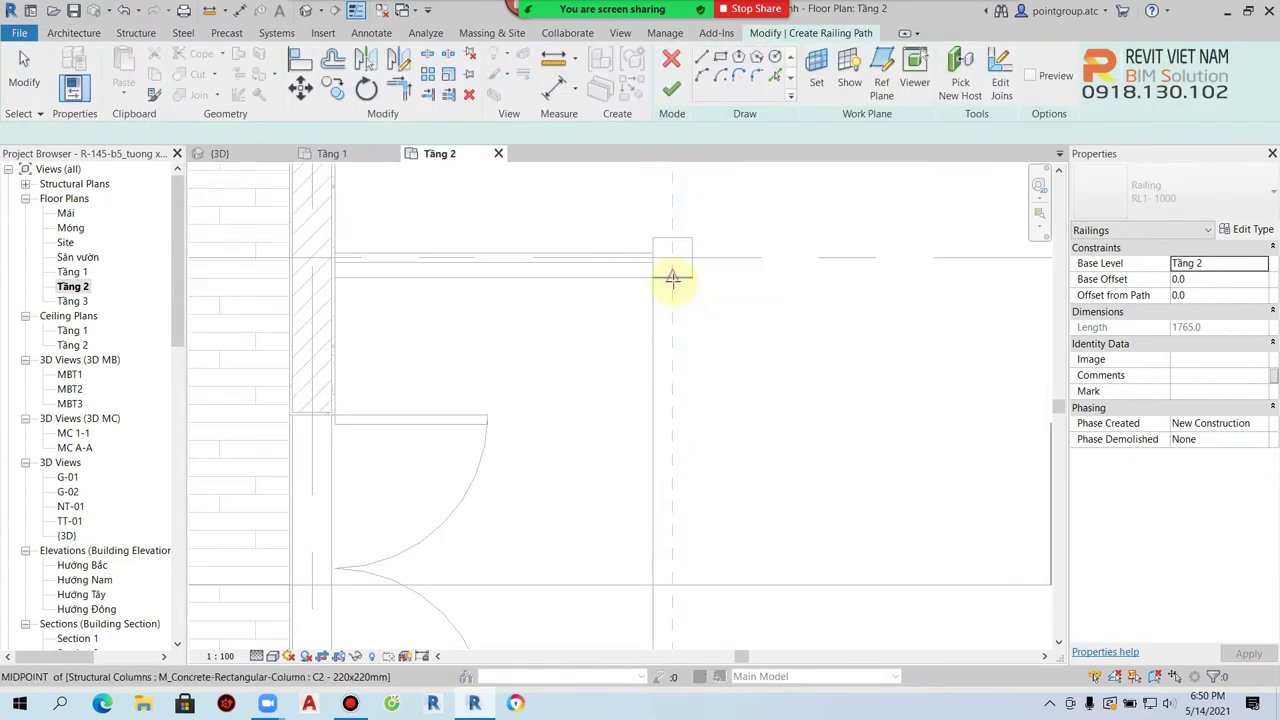
click(671, 277)
middle_drag(717, 500, 689, 240)
click(644, 543)
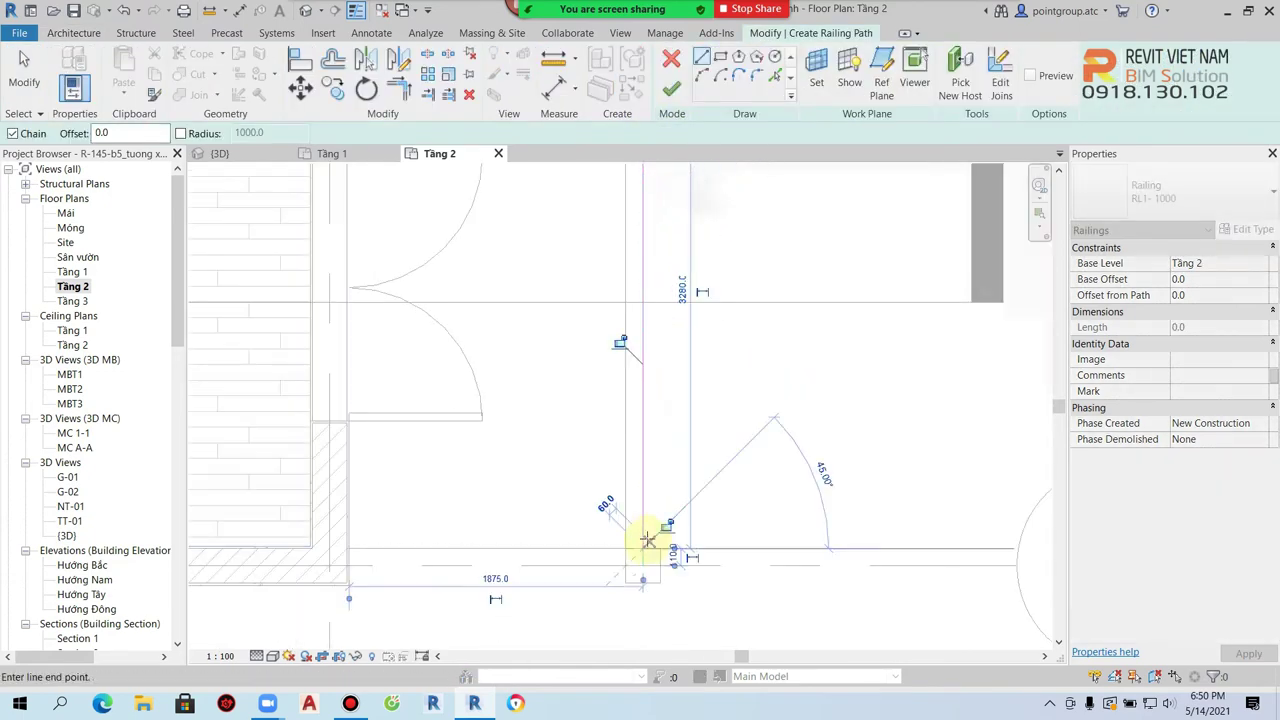
click(671, 88)
key(c)
key(s)
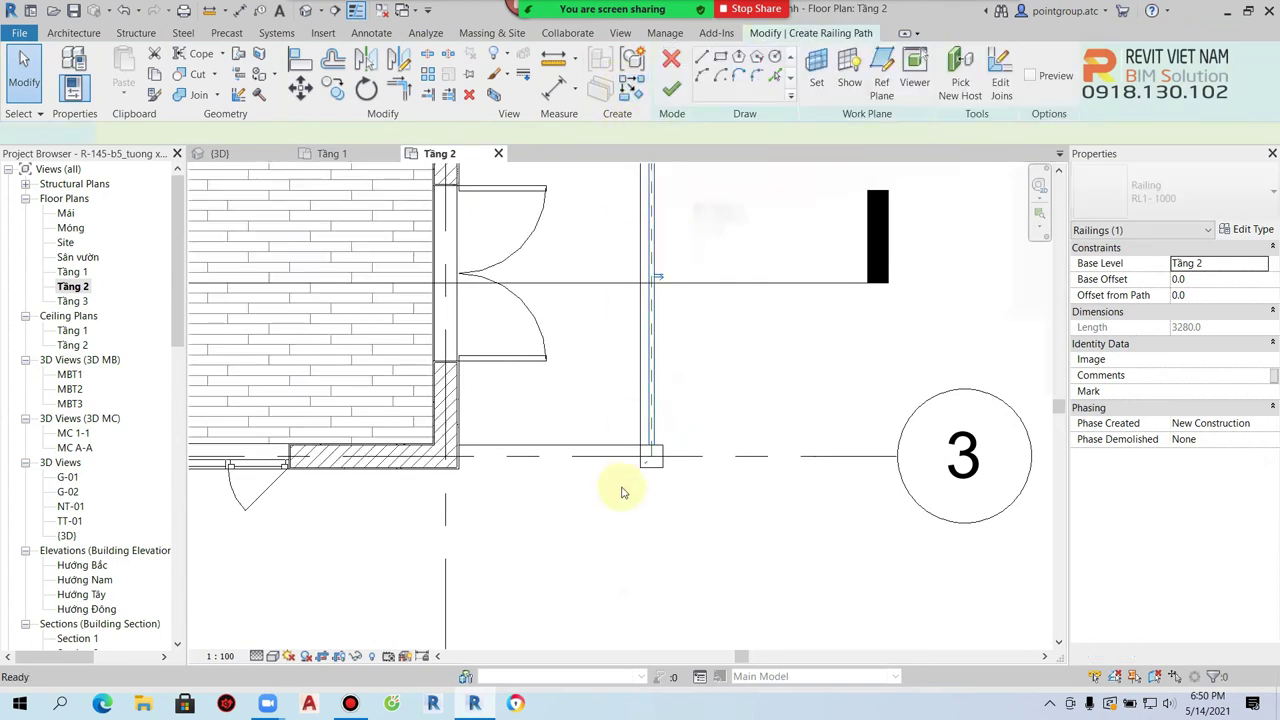
scroll(654, 430, up, 3)
click(653, 433)
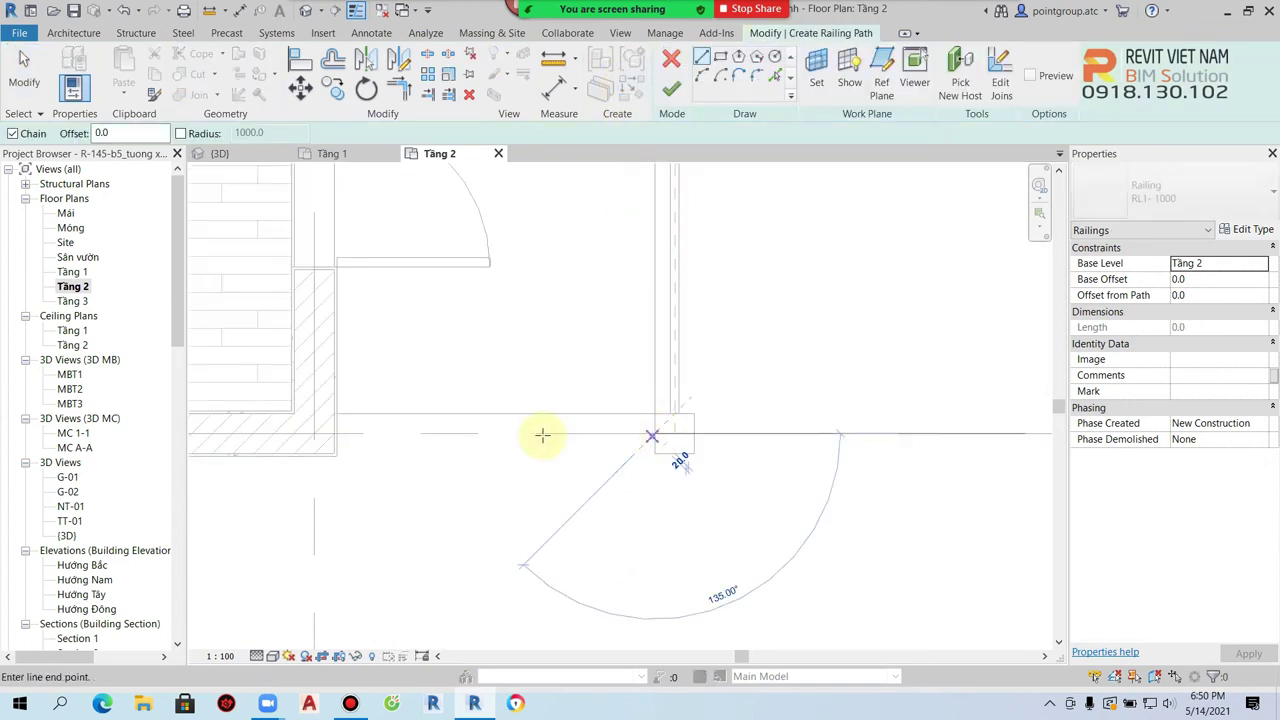
click(335, 432)
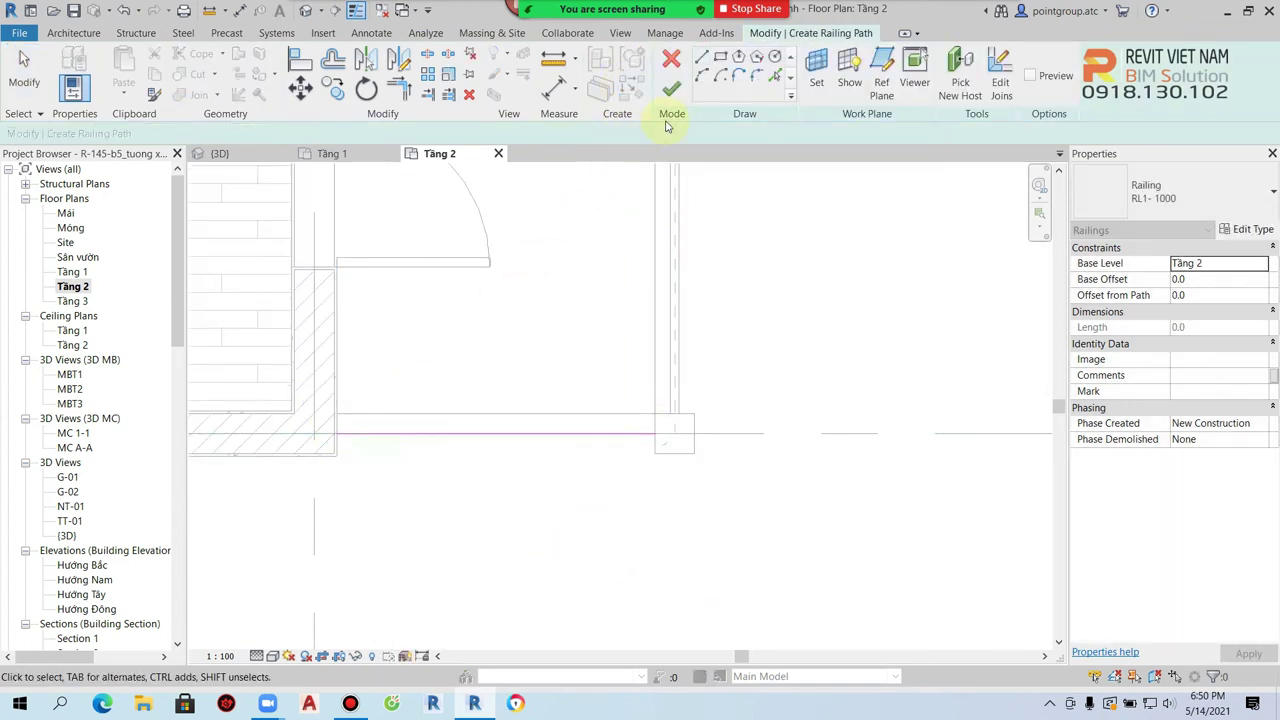
click(671, 88)
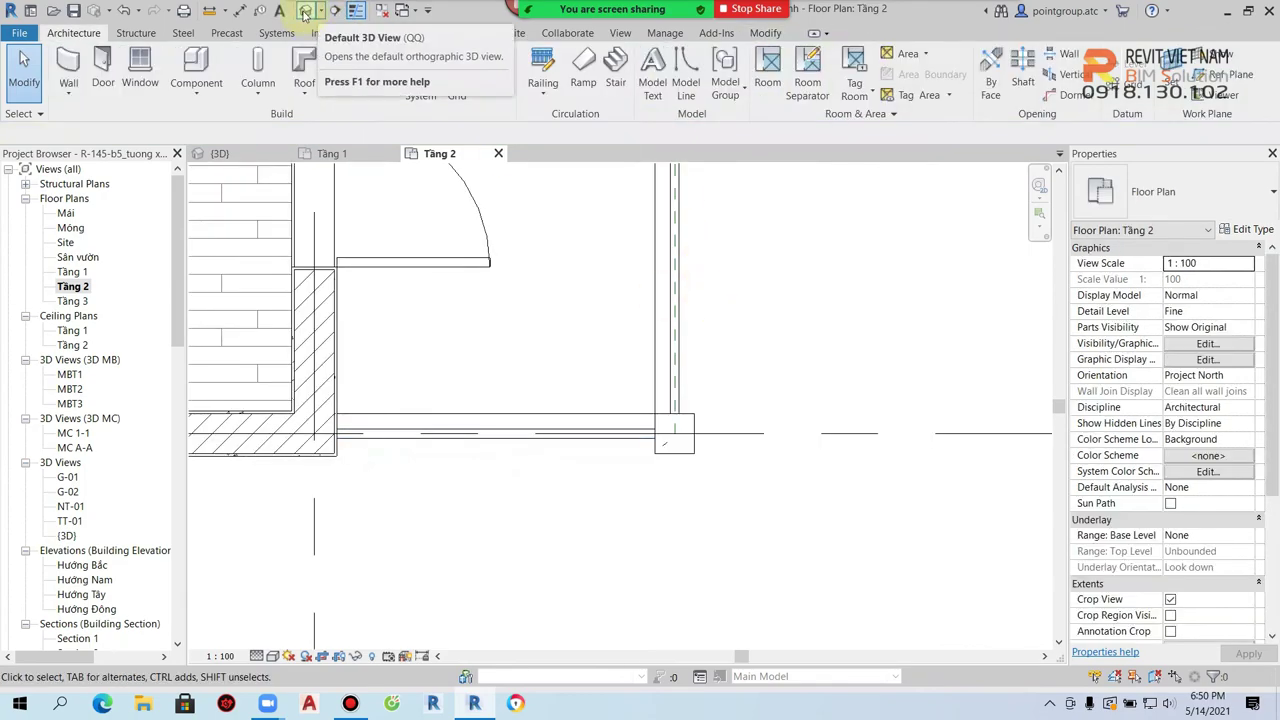
- Orbit the default 3D view to check the balcony railings, then return to the Tầng 2 plan
click(356, 12)
scroll(534, 349, up, 3)
mouse_move(486, 323)
shift+middle_down()
mouse_move(512, 433)
mouse_move(737, 394)
shift+middle_up()
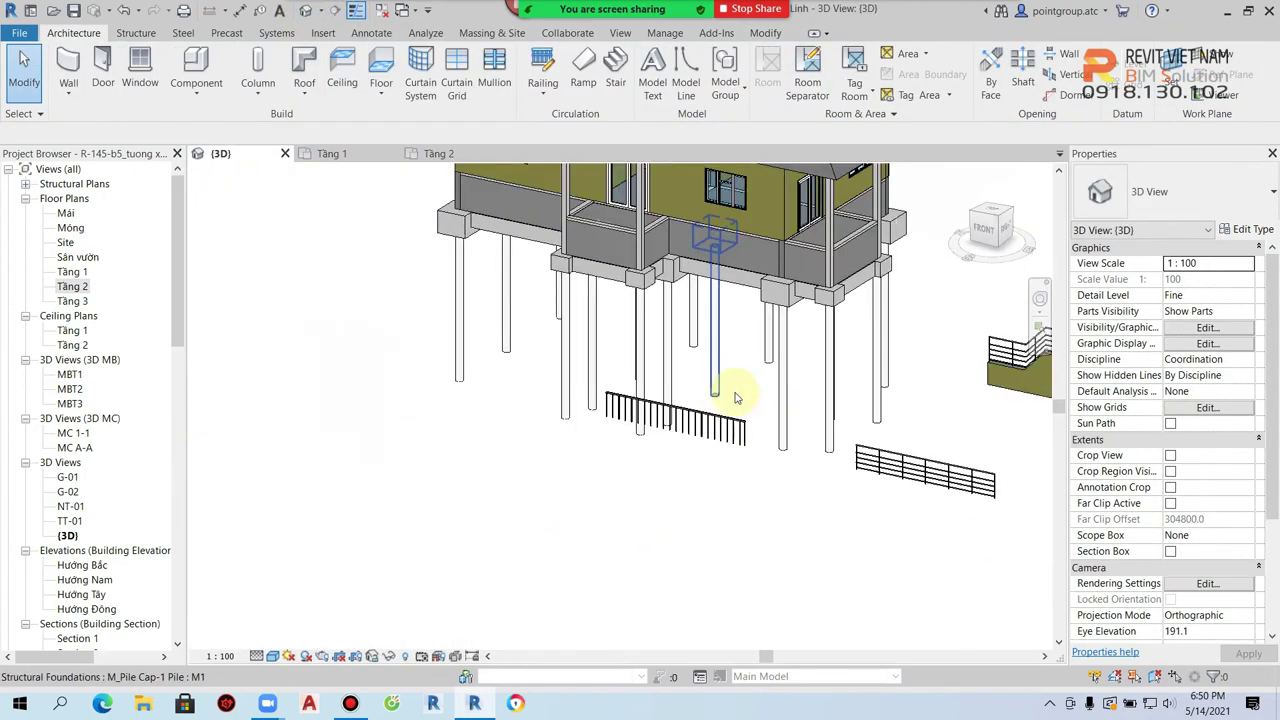
scroll(266, 400, down, 3)
scroll(266, 366, up, 4)
scroll(488, 408, up, 2)
scroll(488, 408, down, 3)
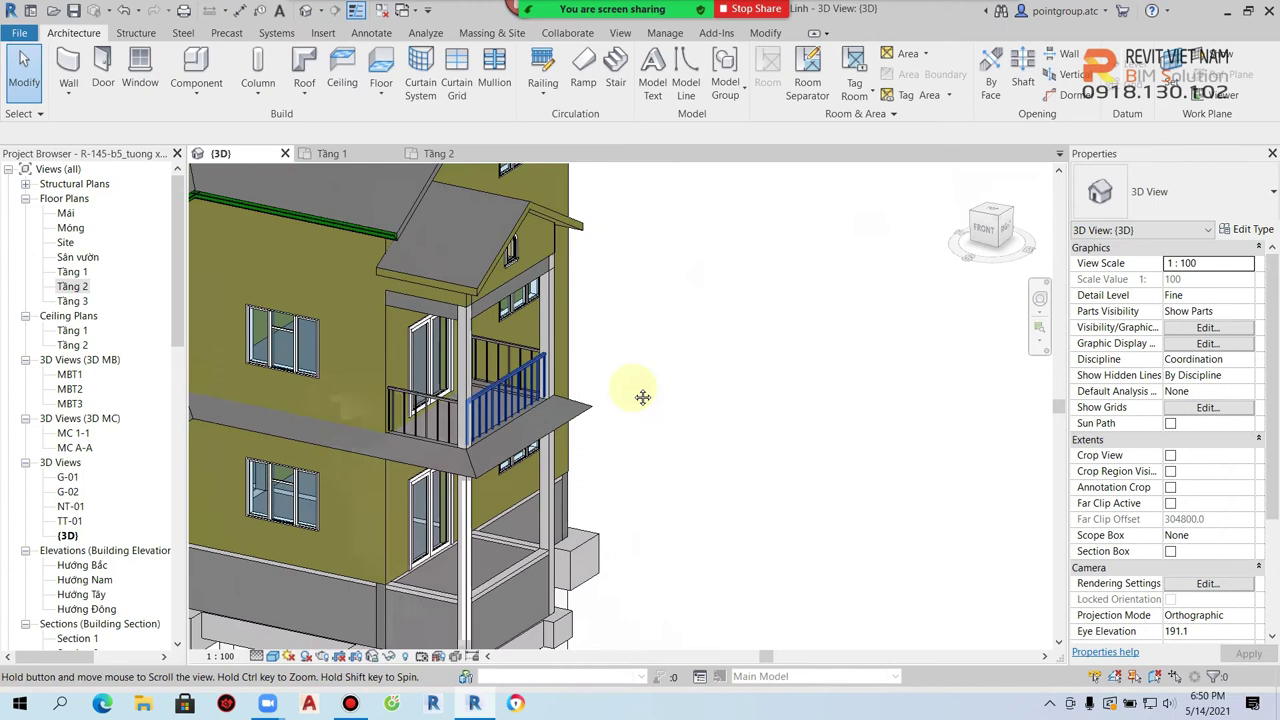
double_click(70, 287)
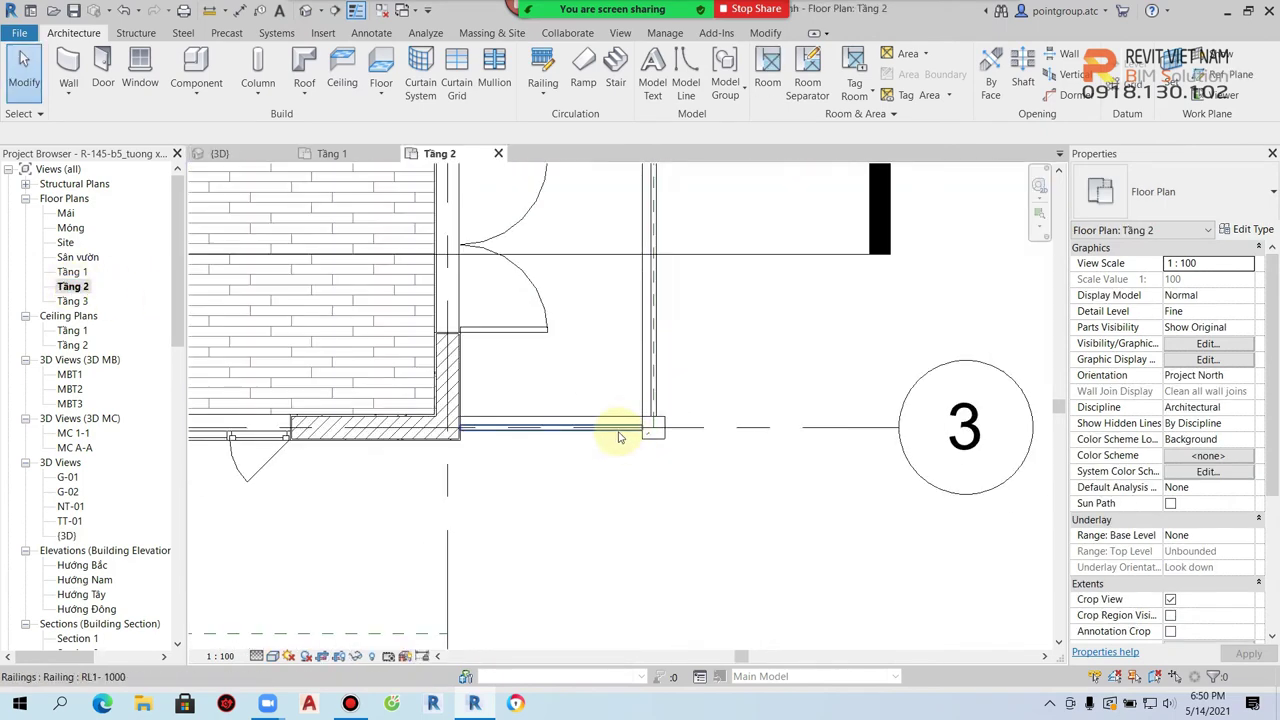
- Redraw the balcony railing's path as a rectangle around the balcony and finish the edit
scroll(614, 434, down, 3)
click(586, 429)
middle_drag(586, 429, 700, 269)
scroll(454, 314, up, 3)
double_click(543, 428)
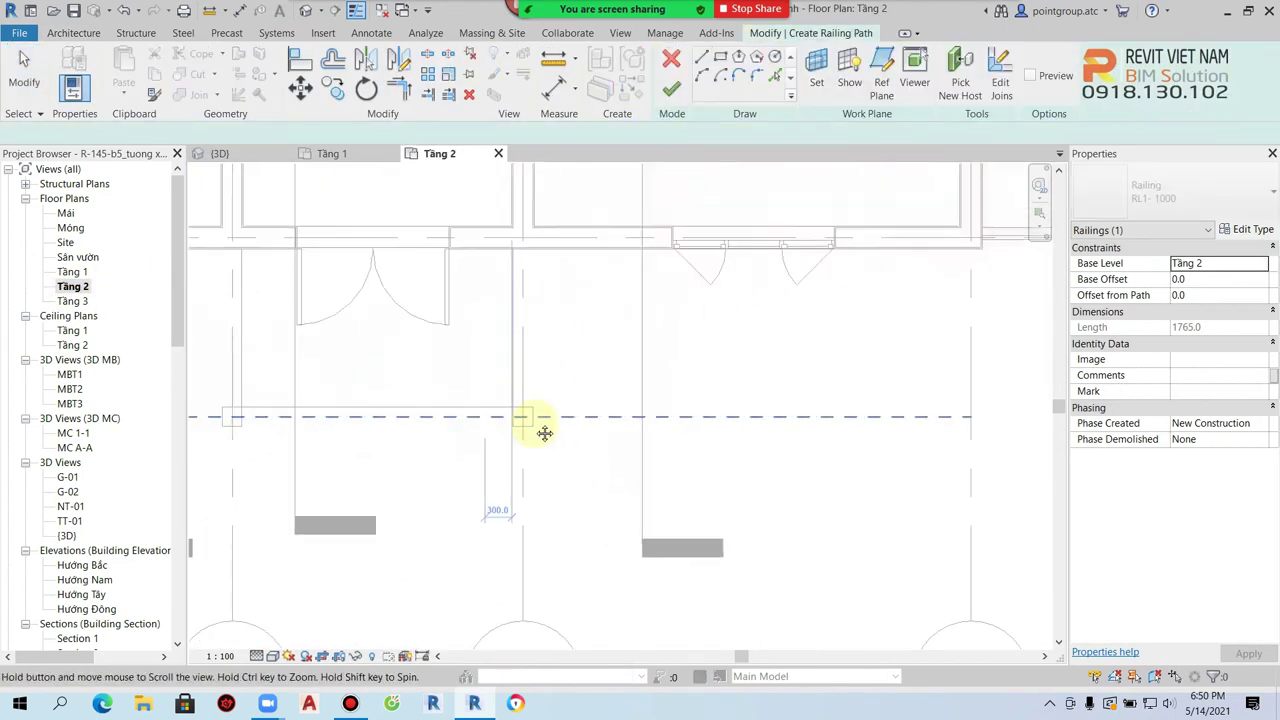
click(720, 57)
click(580, 425)
click(290, 258)
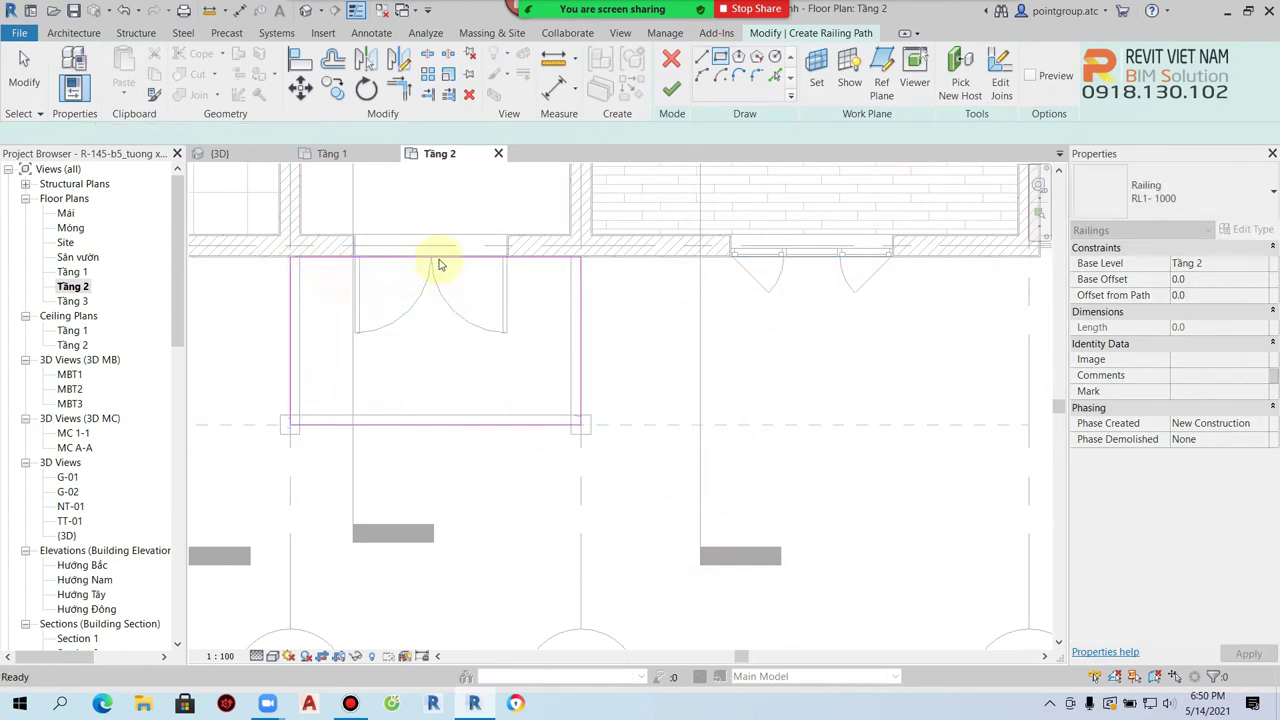
key(Escape)
click(672, 88)
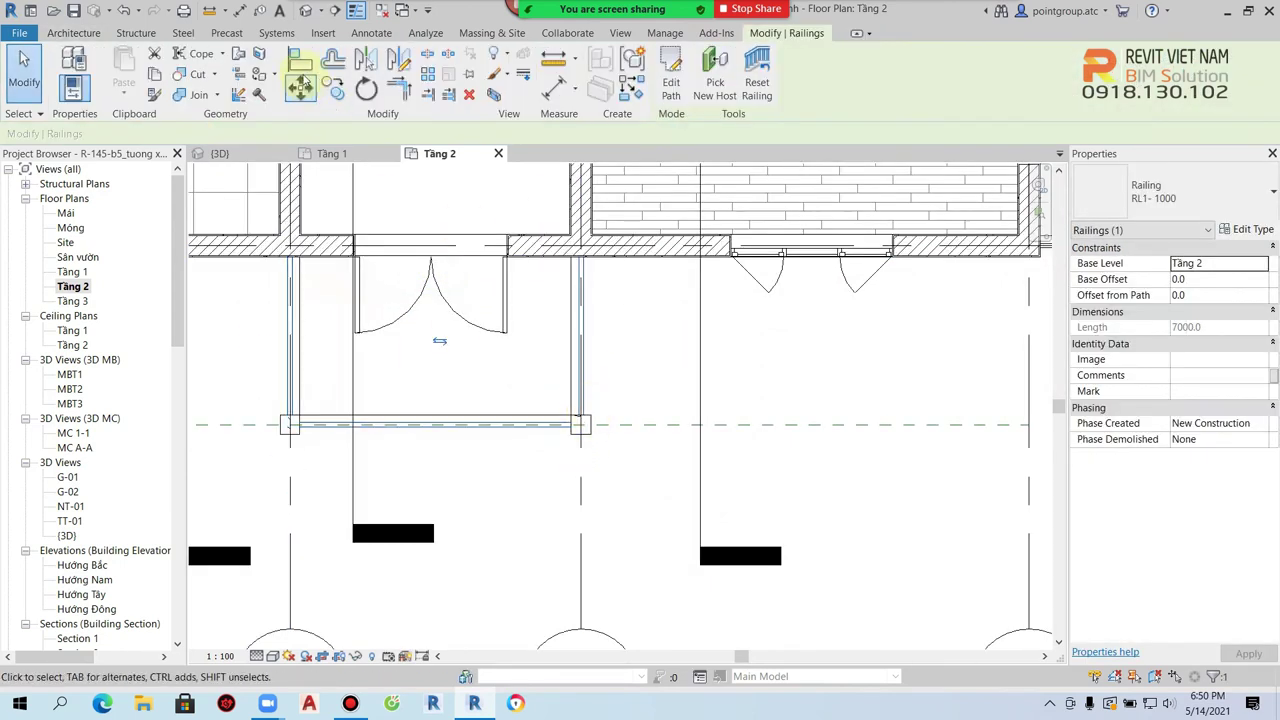
- Orbit the 3D view and select the new balcony railing to check it
click(305, 10)
scroll(400, 357, up, 3)
scroll(330, 290, up, 2)
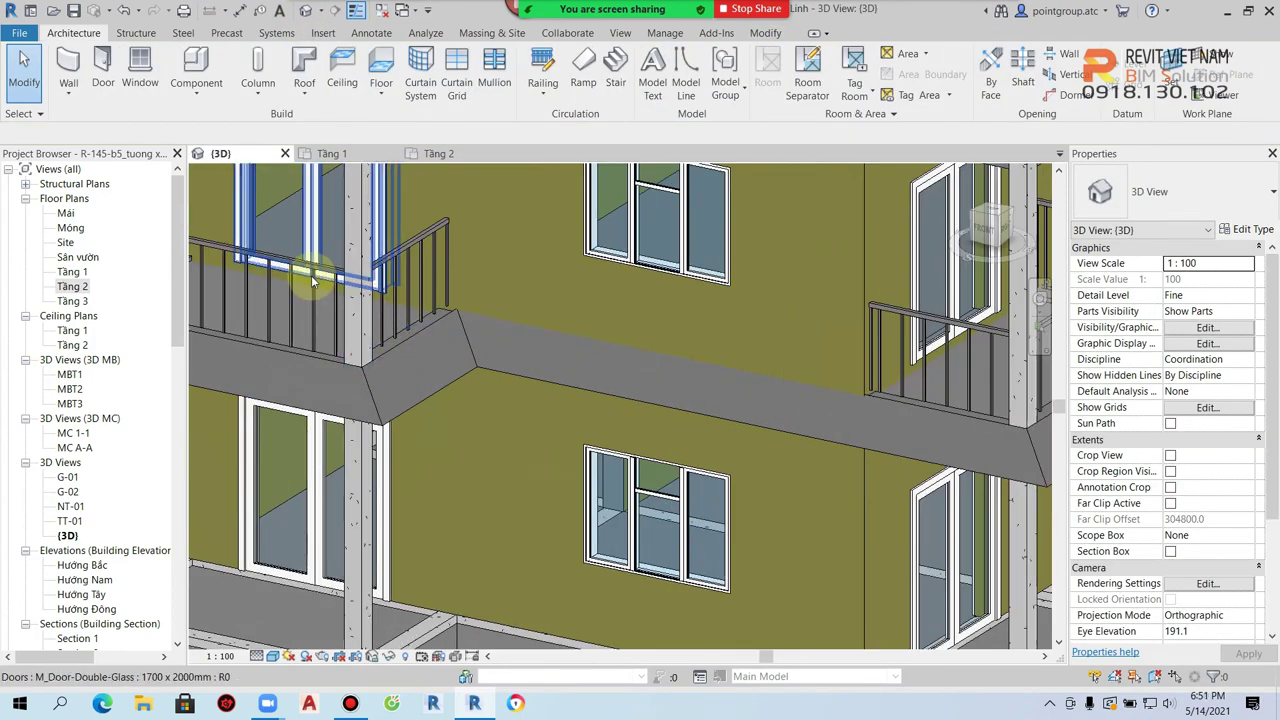
click(297, 305)
shift+middle_drag(297, 305, 461, 342)
key(Escape)
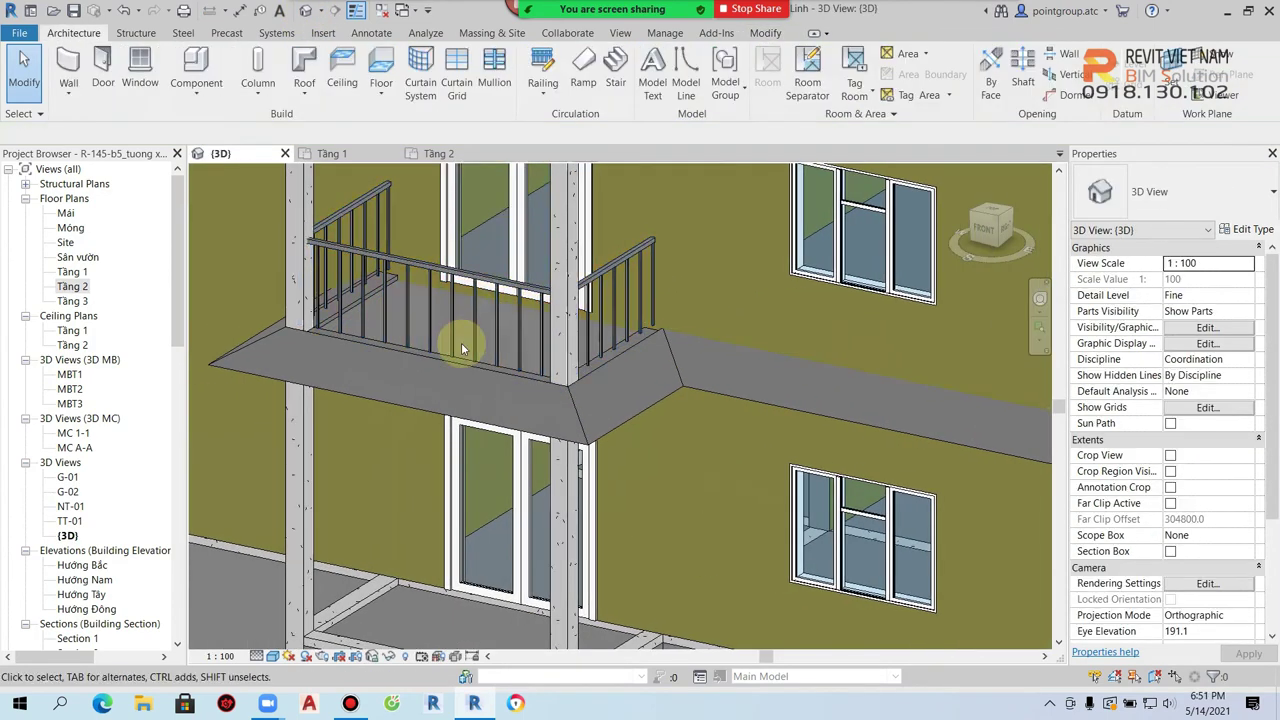
click(473, 342)
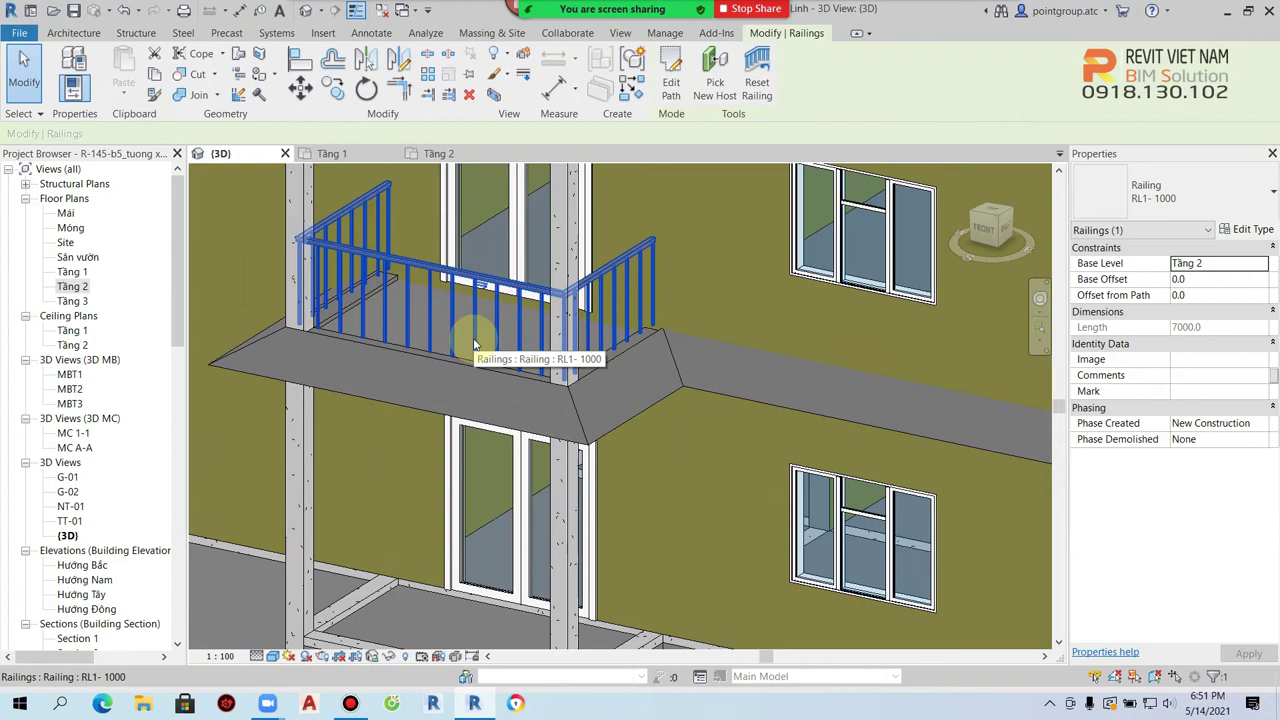
key(Escape)
scroll(477, 336, down, 3)
shift+middle_drag(477, 336, 700, 350)
scroll(748, 361, up, 3)
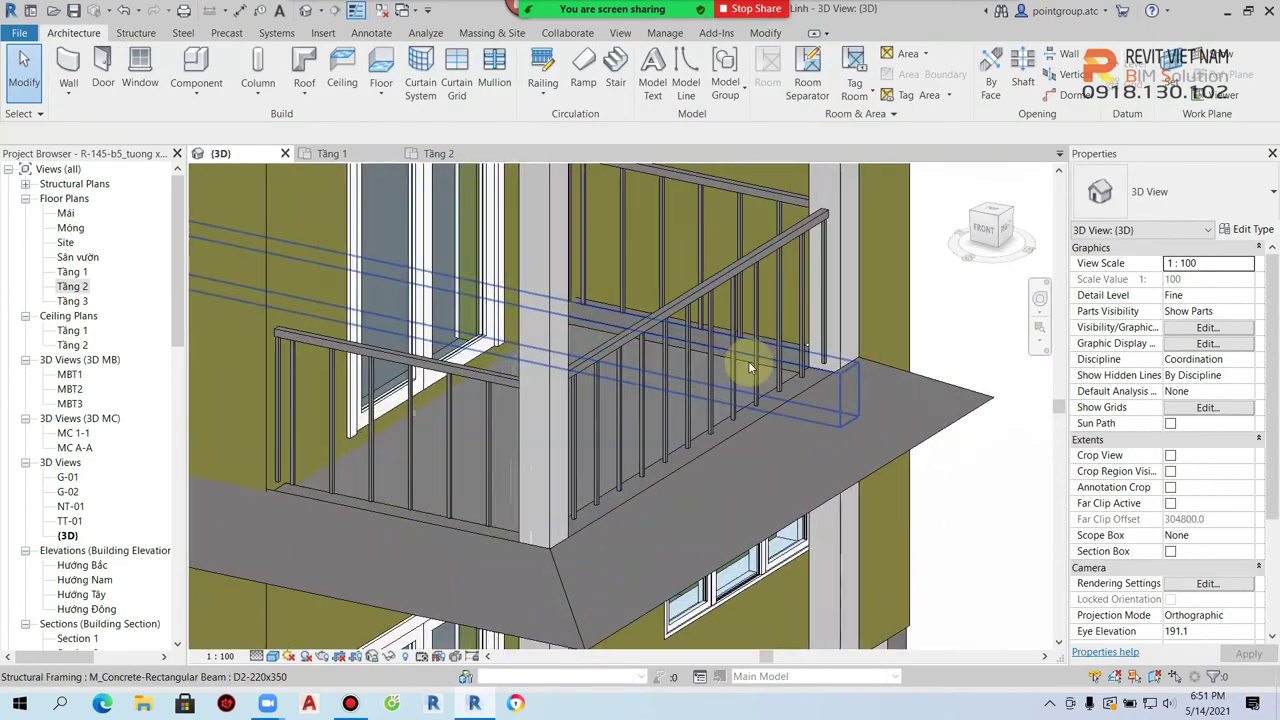
- Inspect the slab-edge beams under the railing at the balcony corner, then reopen the Tầng 2 plan
click(798, 418)
key(Escape)
scroll(800, 395, up, 3)
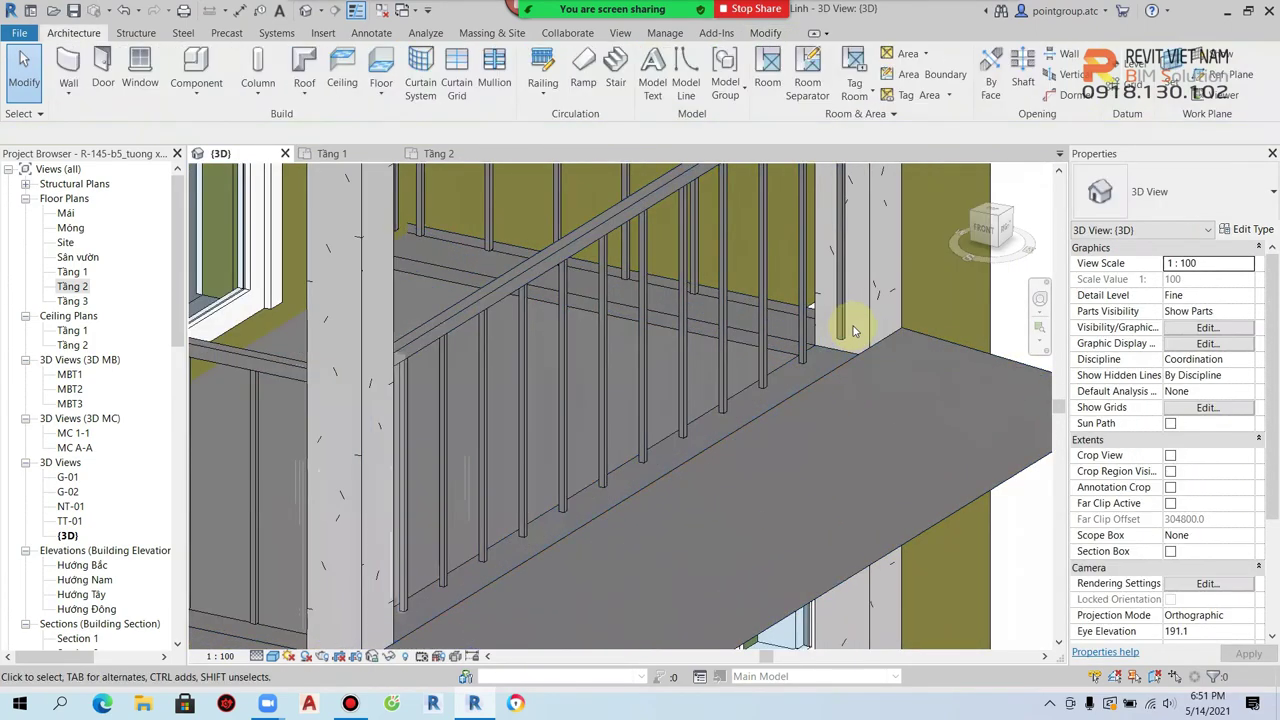
scroll(748, 375, down, 3)
shift+middle_drag(380, 577, 643, 490)
scroll(484, 445, up, 2)
click(484, 445)
key(Escape)
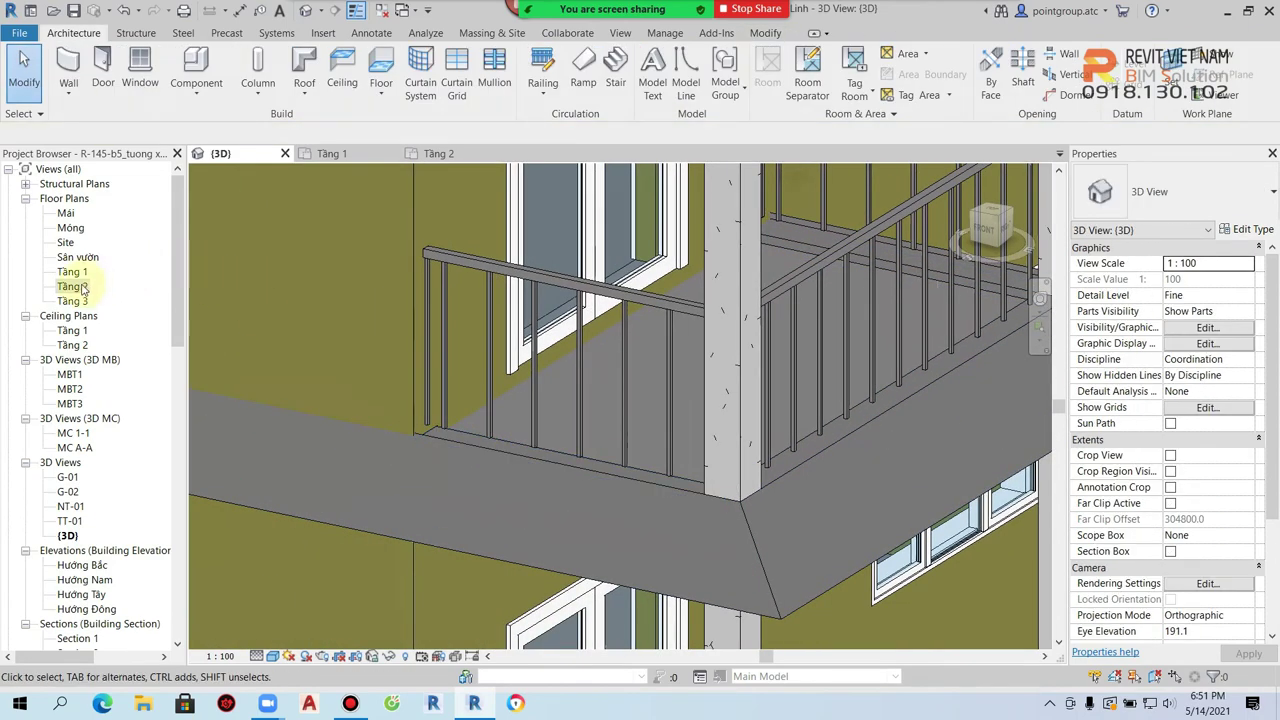
double_click(72, 287)
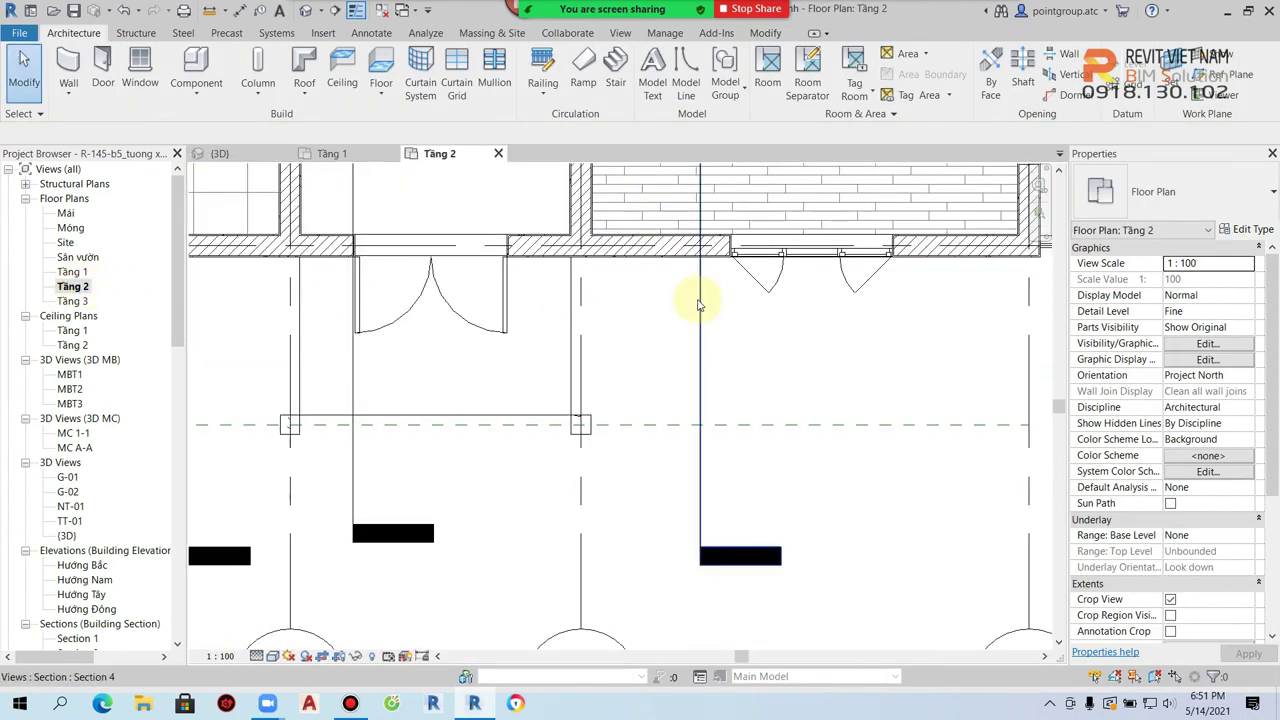
- Start a WE-15-220-15 wall with base offset 0, unconnected top and 200 height
scroll(480, 451, up, 2)
scroll(669, 353, up, 2)
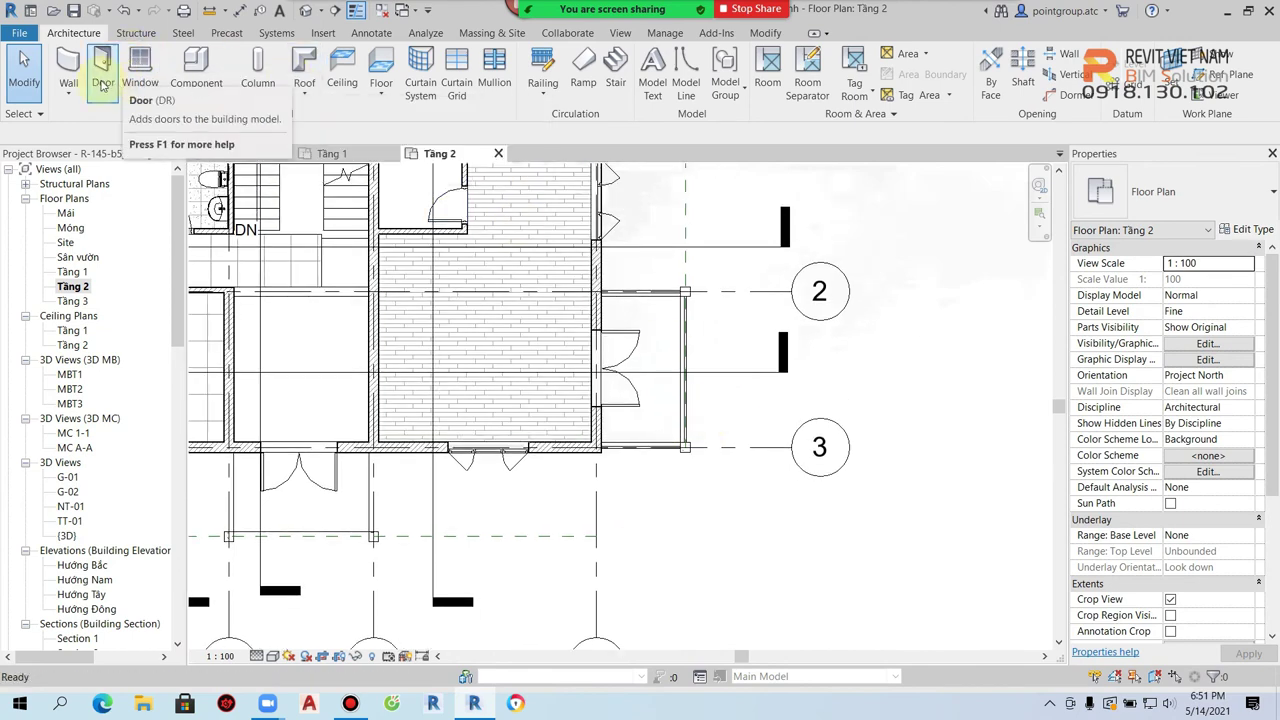
click(68, 72)
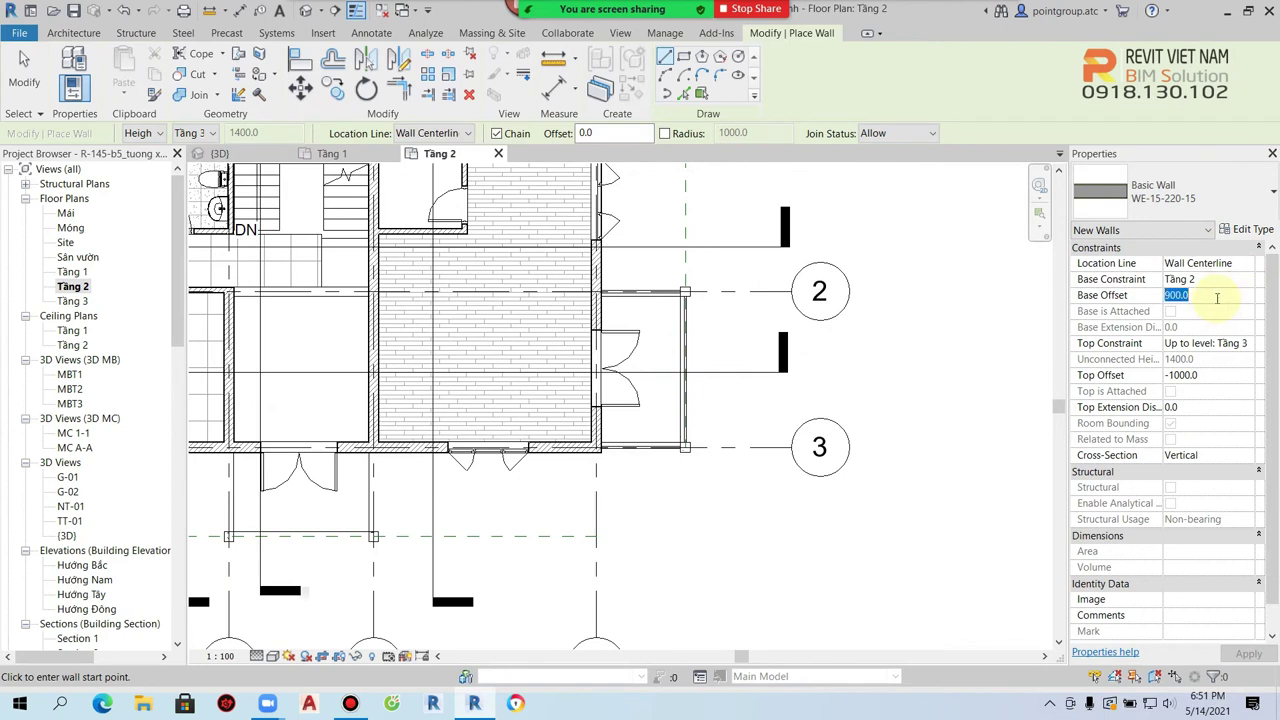
text(0)
click(1248, 344)
click(1217, 364)
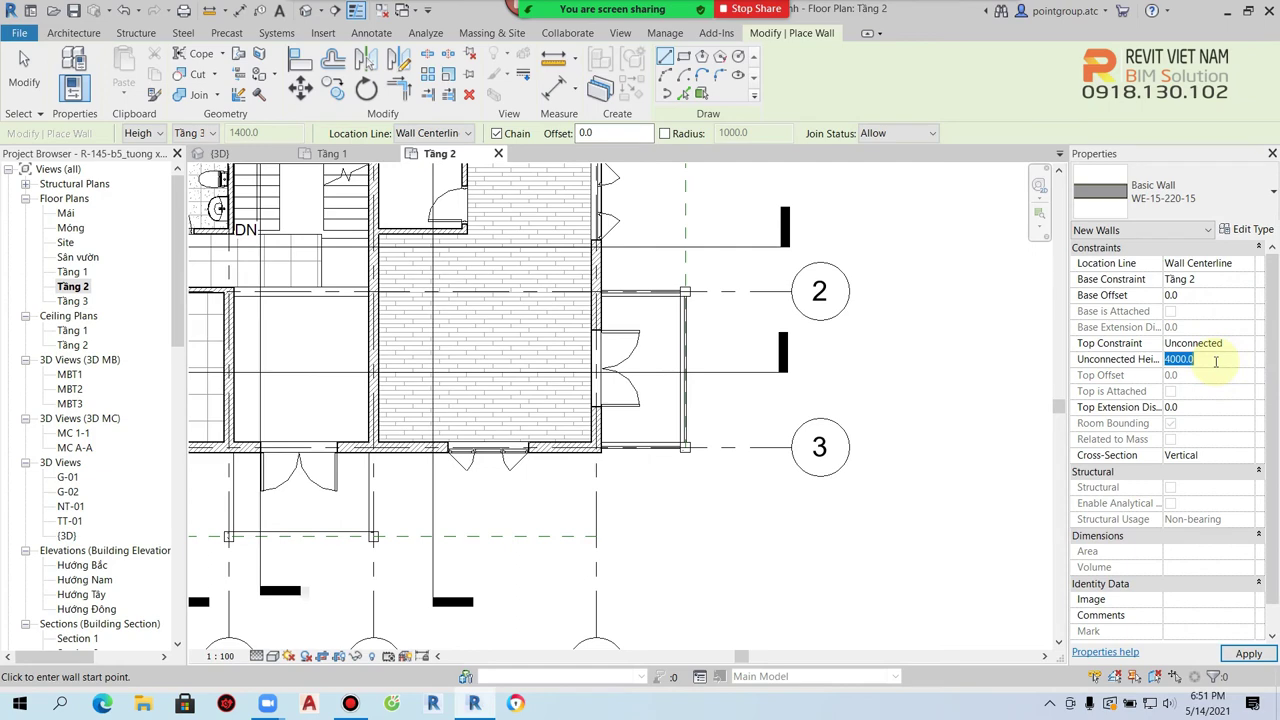
scroll(577, 331, up, 3)
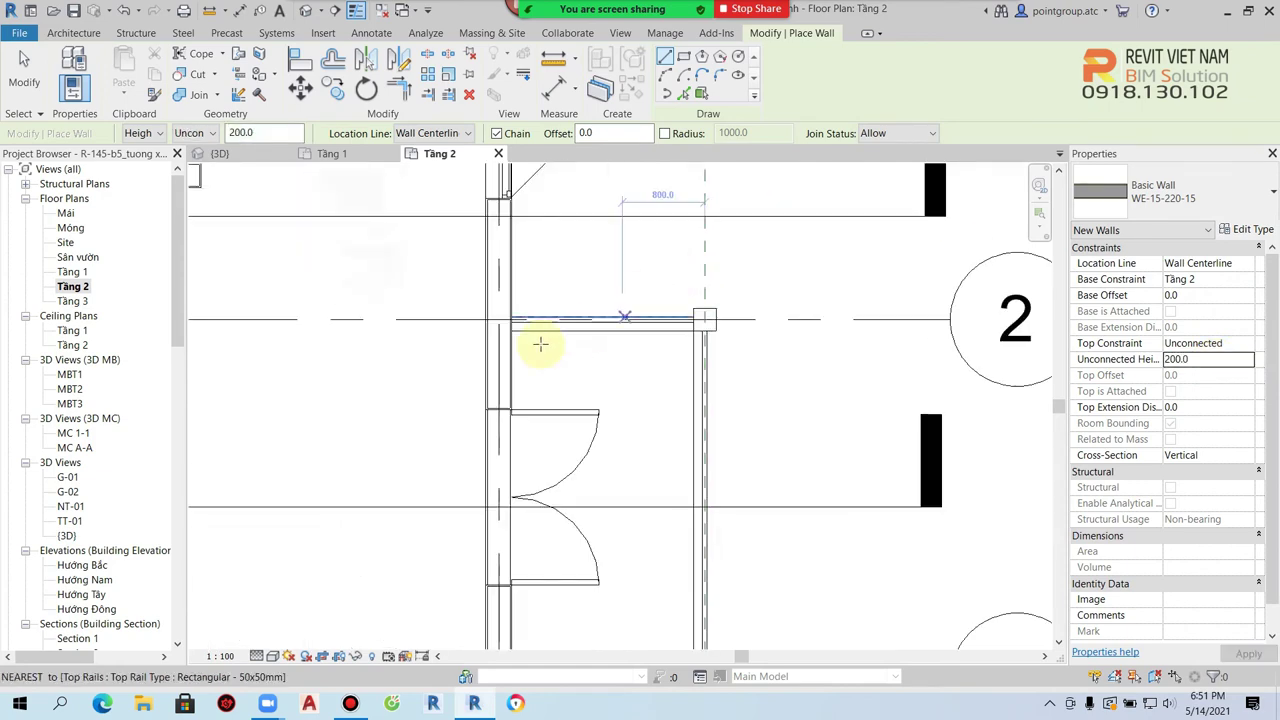
scroll(429, 294, up, 3)
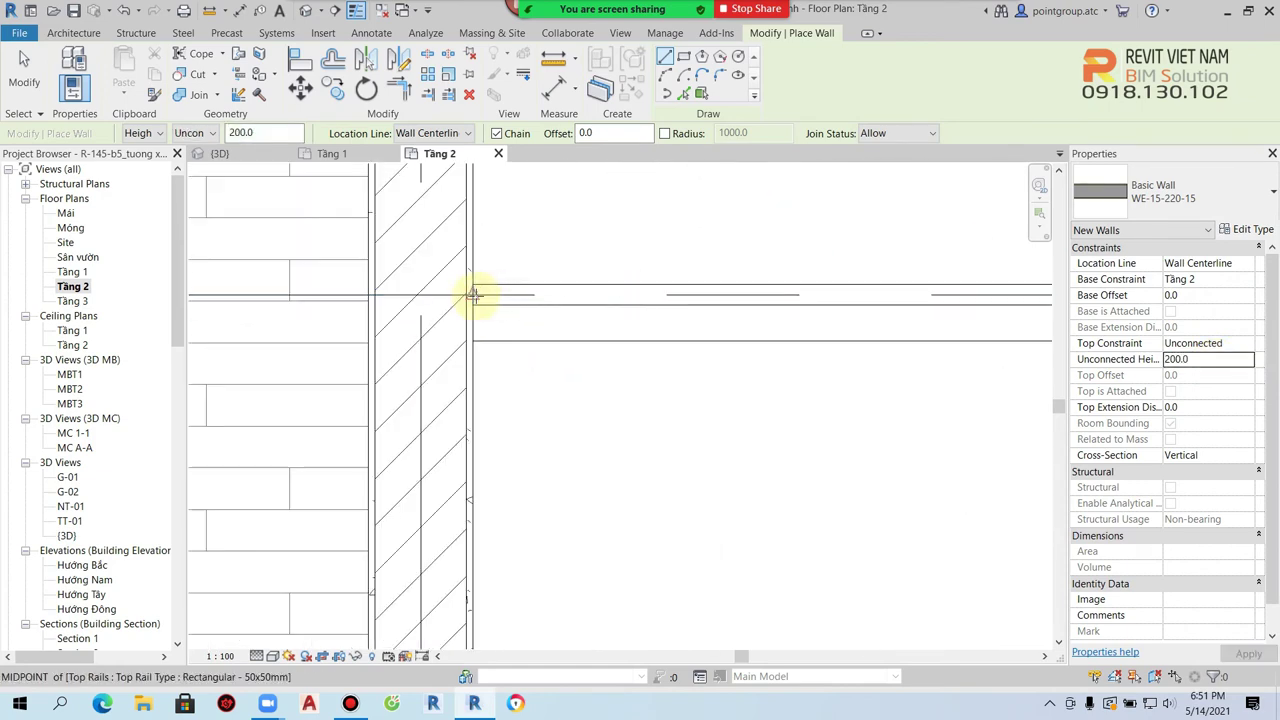
- Draw curb walls along the balcony railing line to the column and down the short side
click(471, 287)
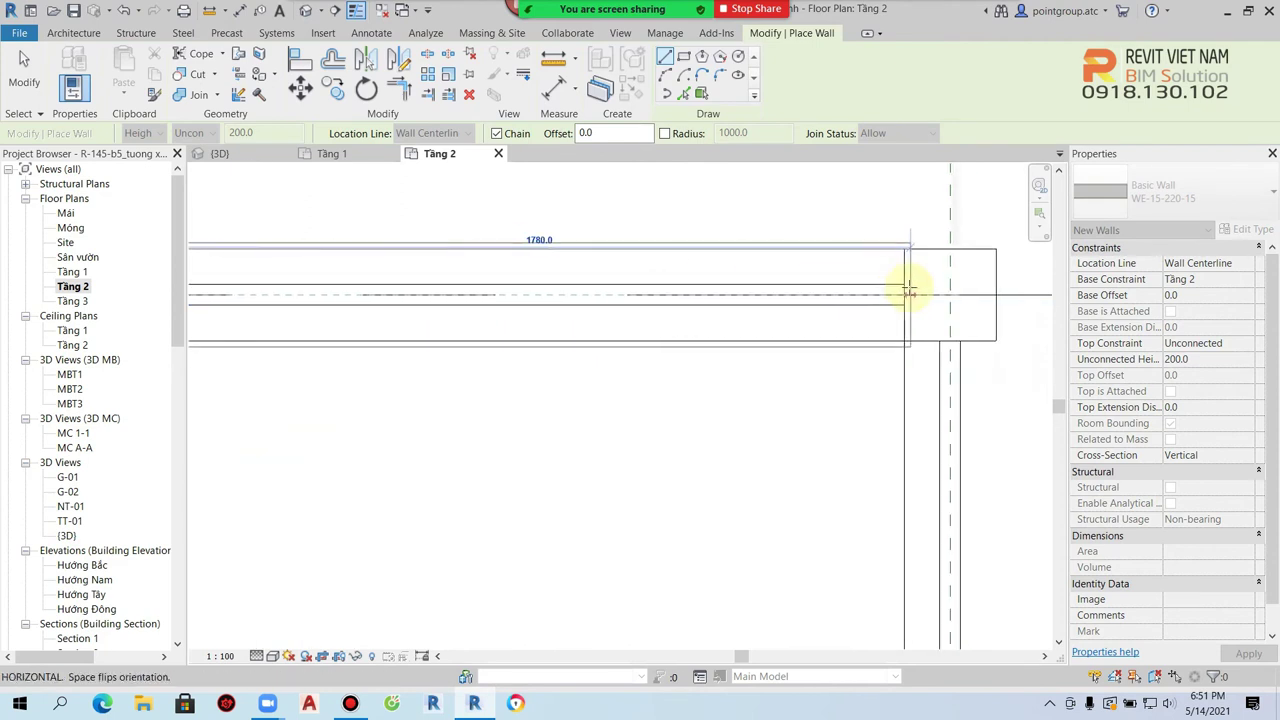
click(900, 298)
middle_drag(900, 298, 395, 258)
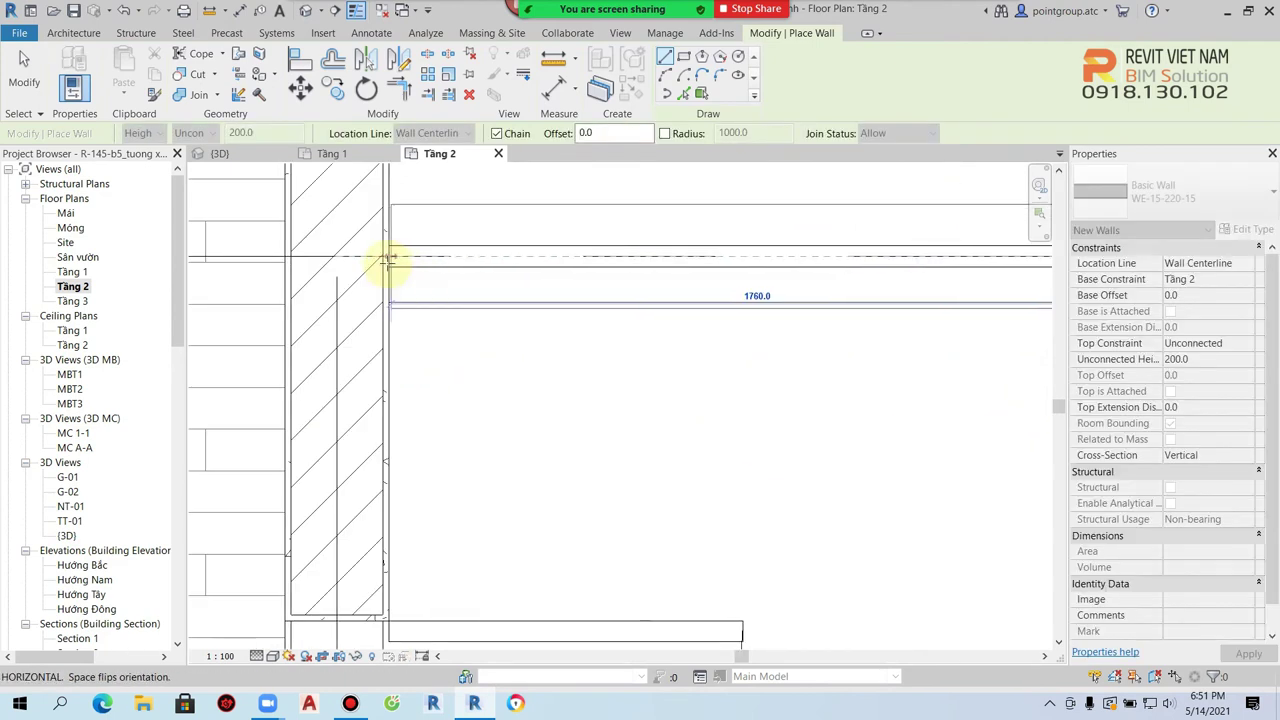
scroll(388, 256, up, 2)
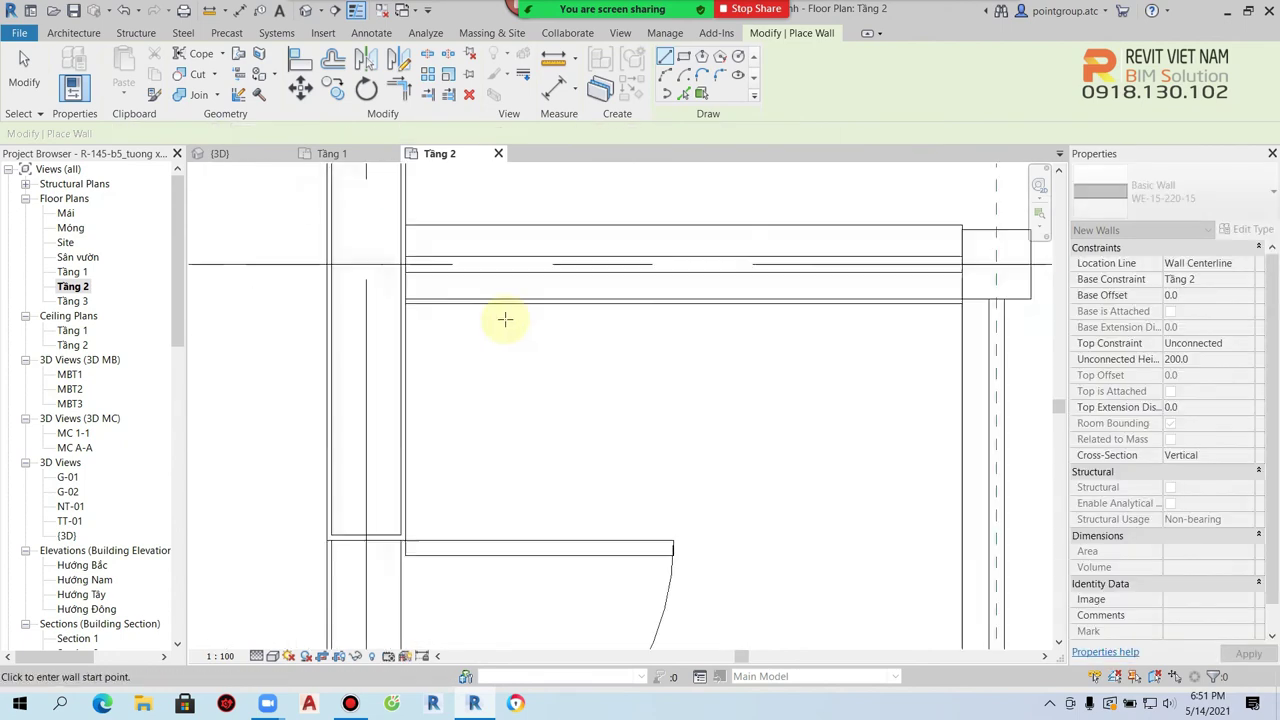
click(761, 265)
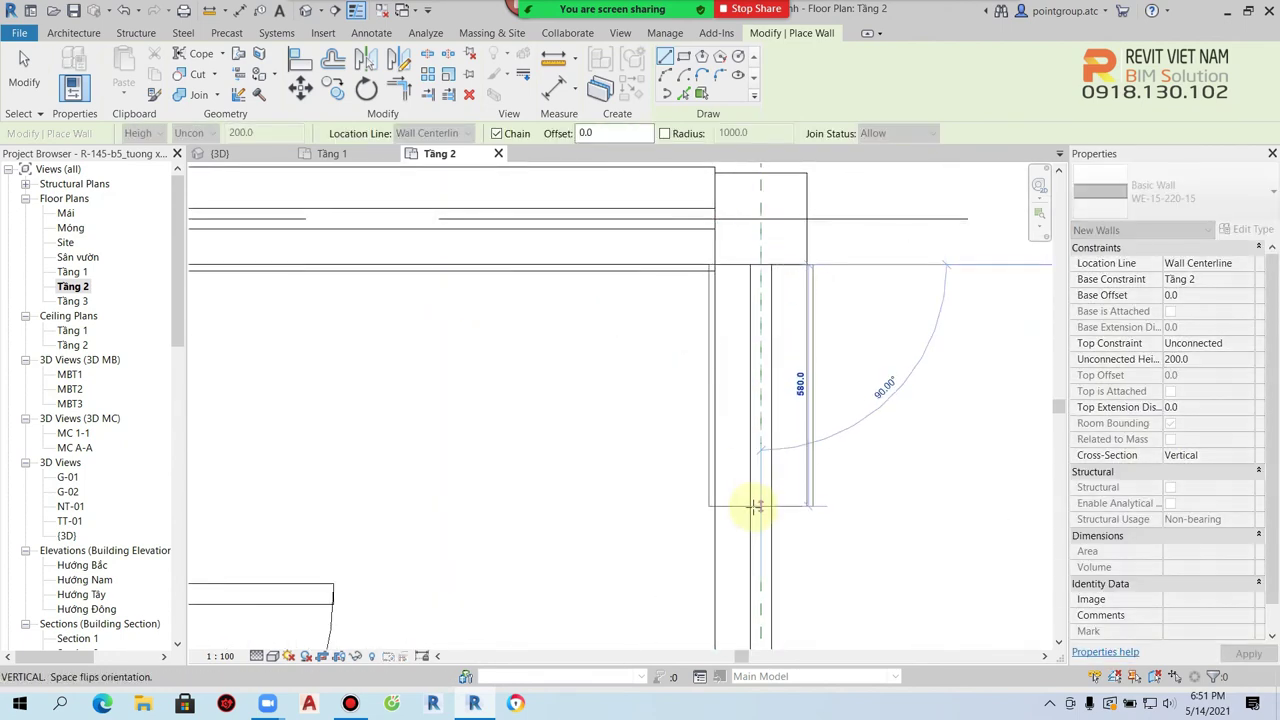
click(757, 507)
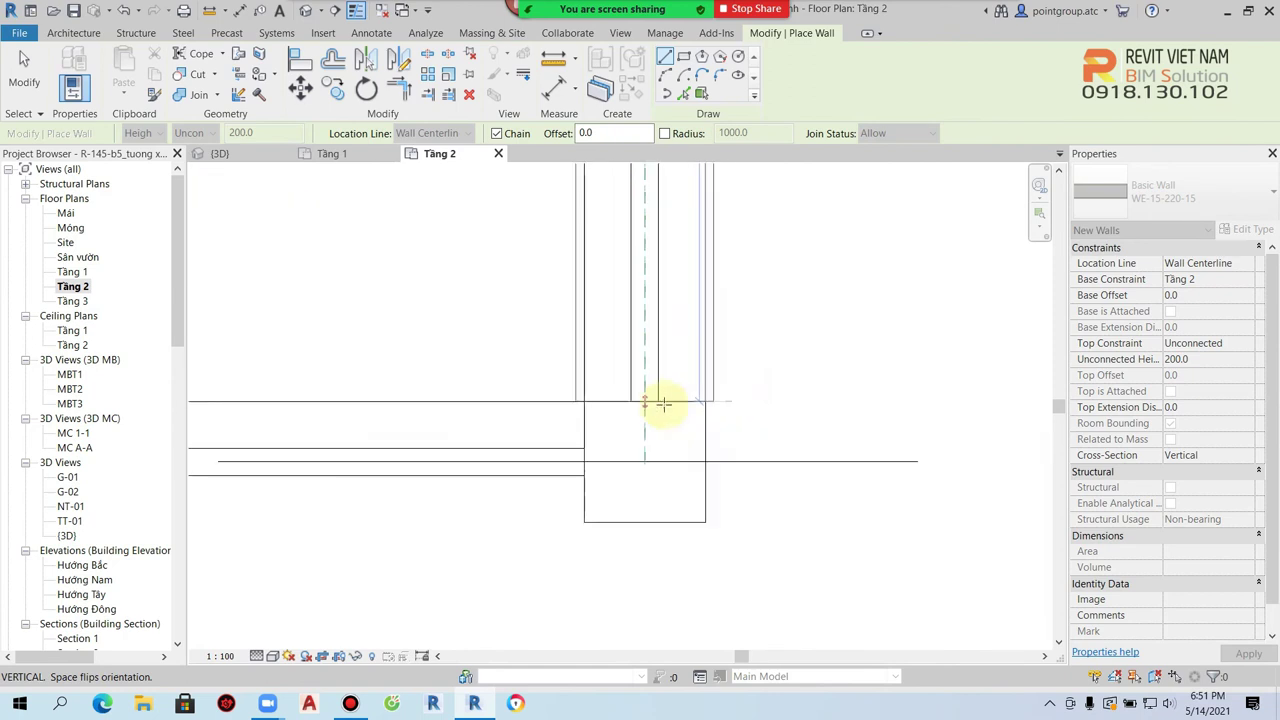
key(Escape)
- Start a curb wall at the other balcony column corner, then view the result in 3D
middle_drag(600, 457, 940, 351)
click(719, 418)
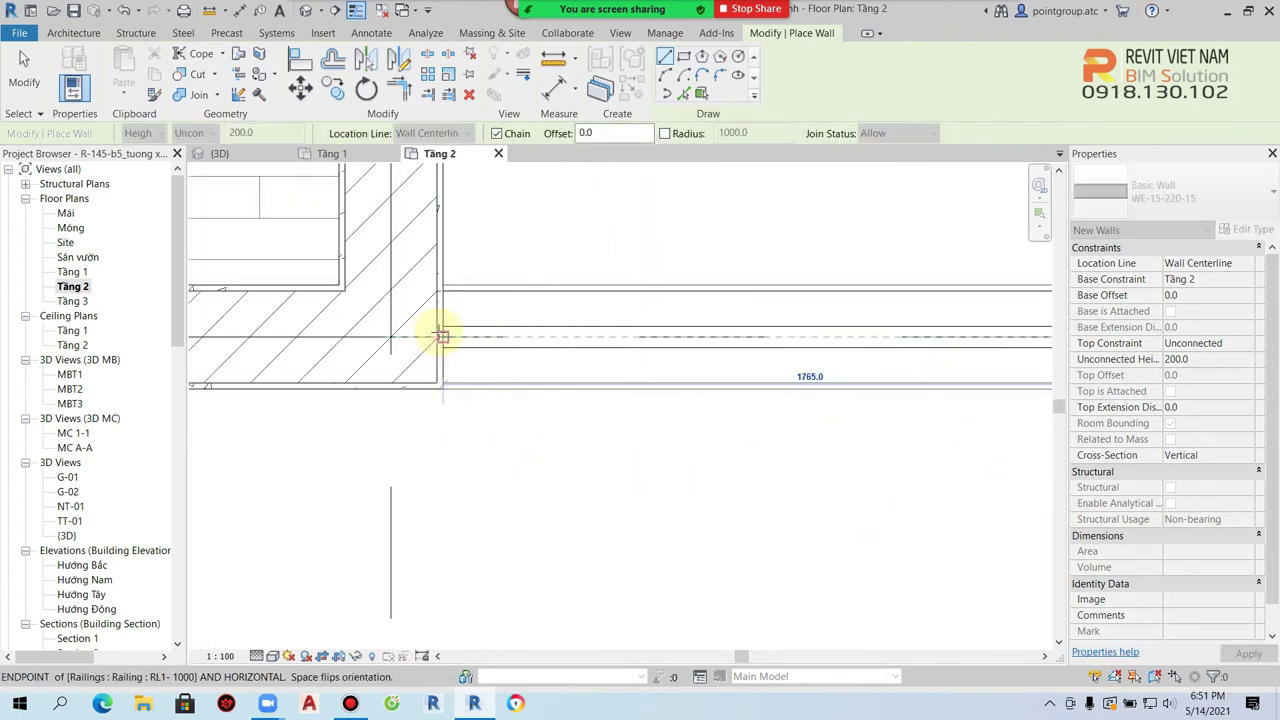
key(Escape)
key(Escape)
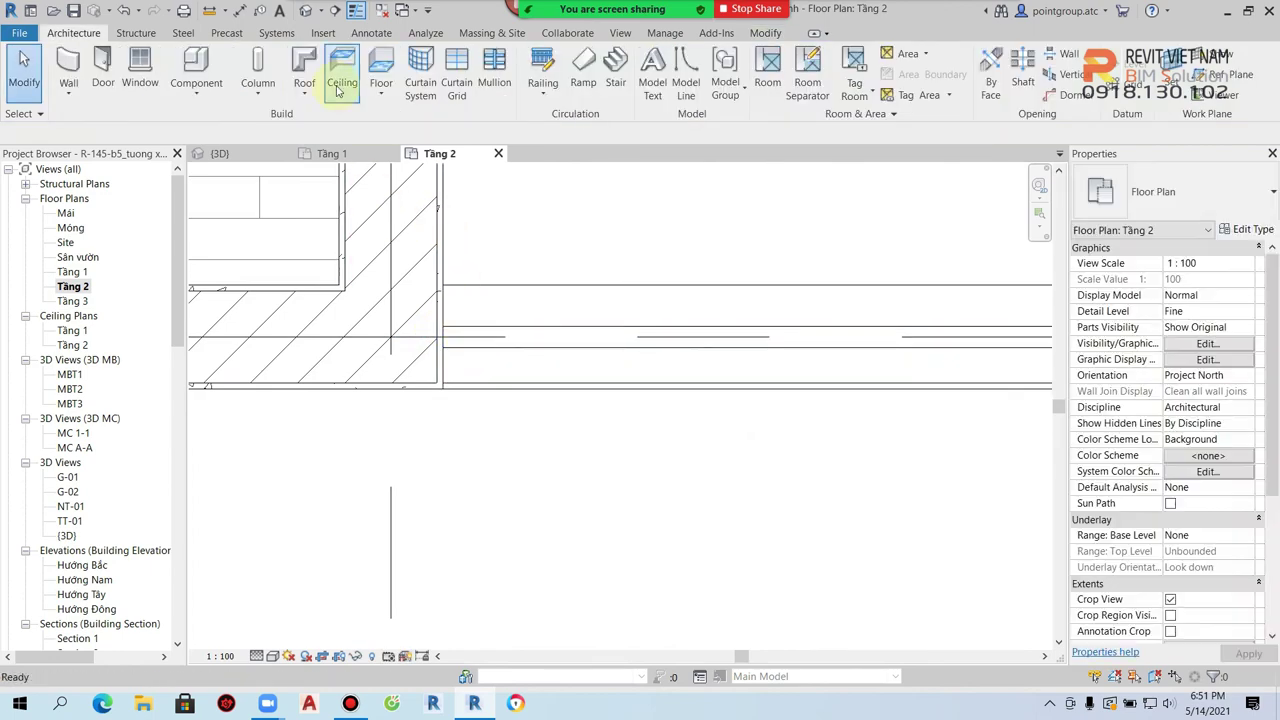
click(307, 12)
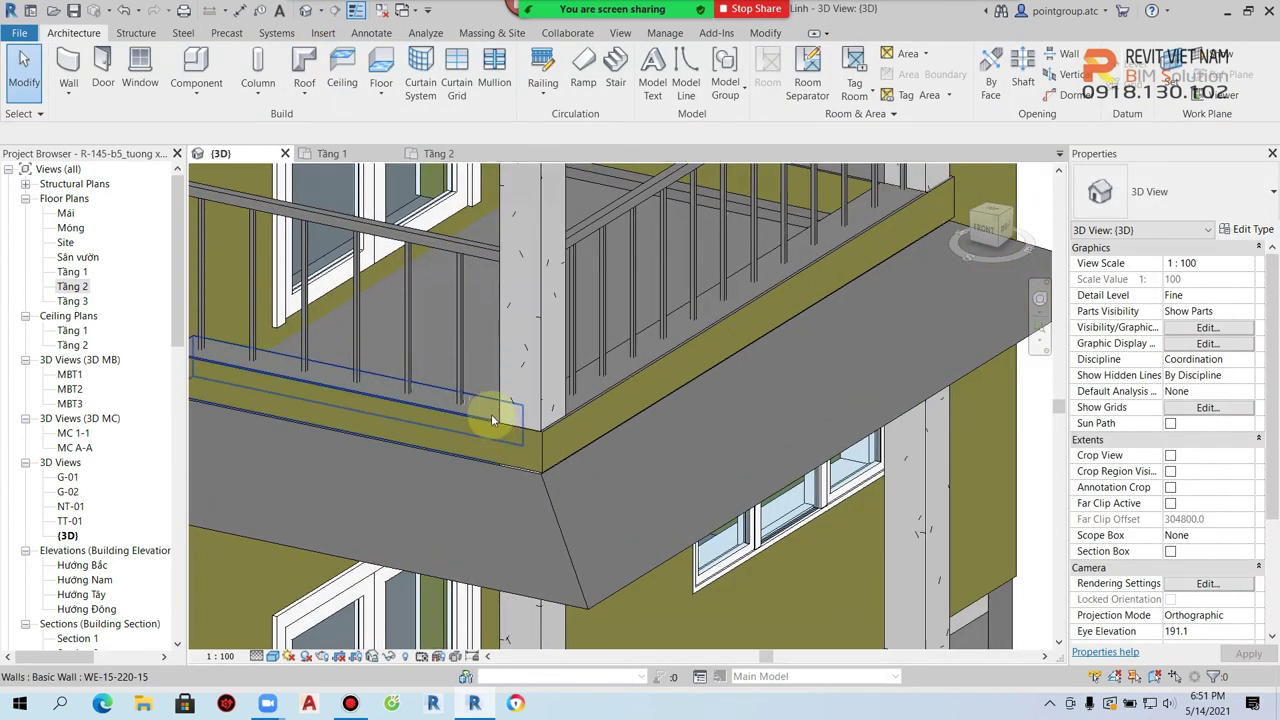
- Select the three balcony curb walls together, orbiting around the balcony to reach each one
click(491, 414)
ctrl+click(649, 369)
mouse_move(649, 369)
shift+middle_down()
mouse_move(628, 404)
mouse_move(805, 358)
shift+middle_up()
ctrl+click(752, 388)
shift+middle_drag(1012, 379, 780, 426)
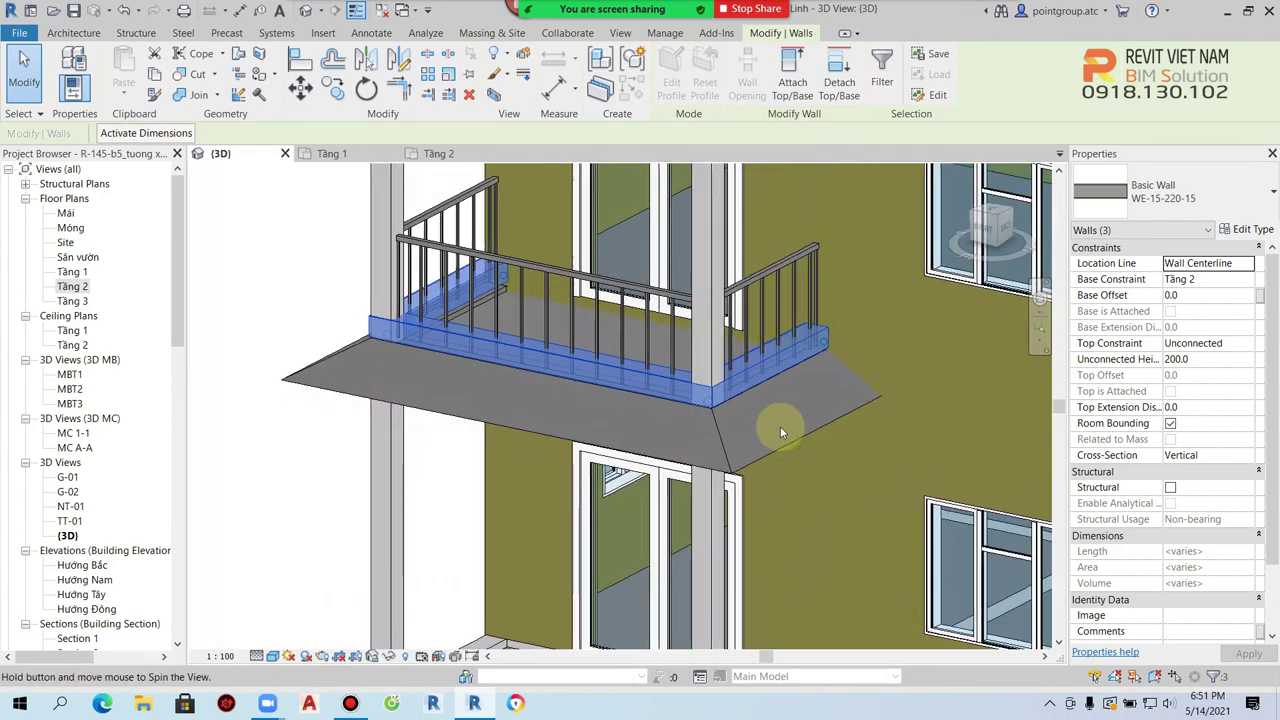
scroll(820, 378, up, 5)
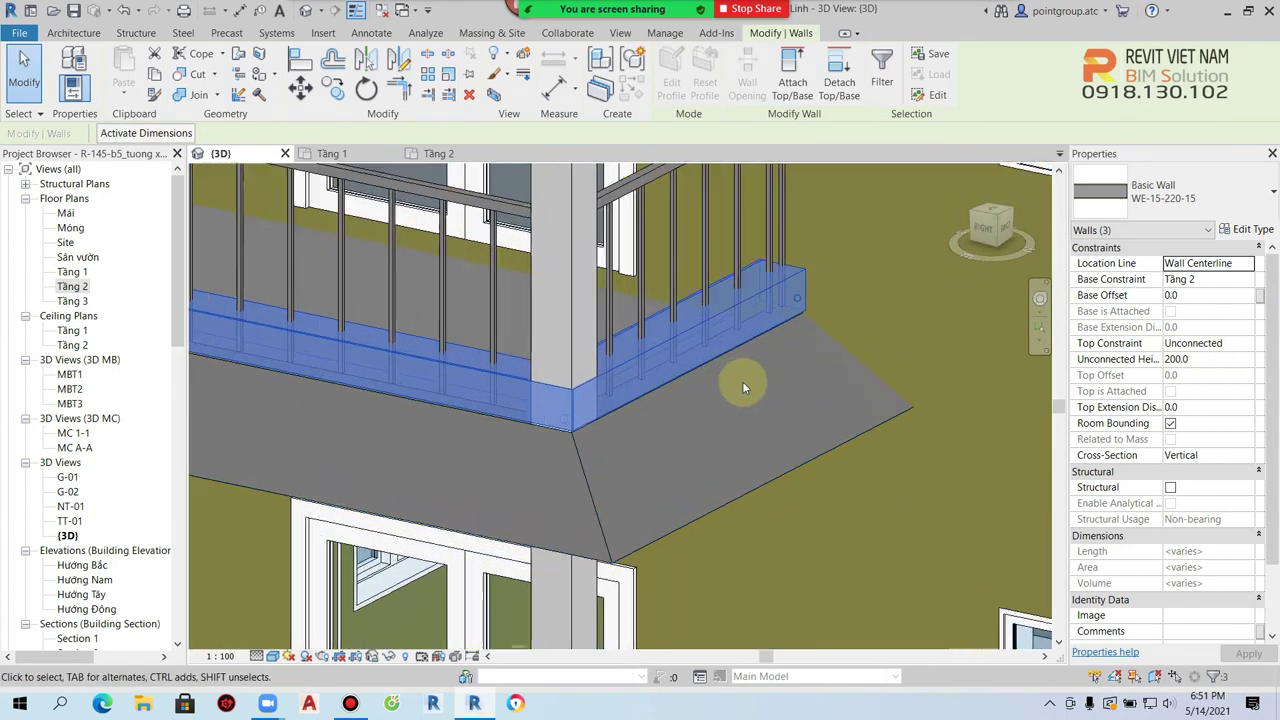
shift+middle_drag(729, 437, 760, 400)
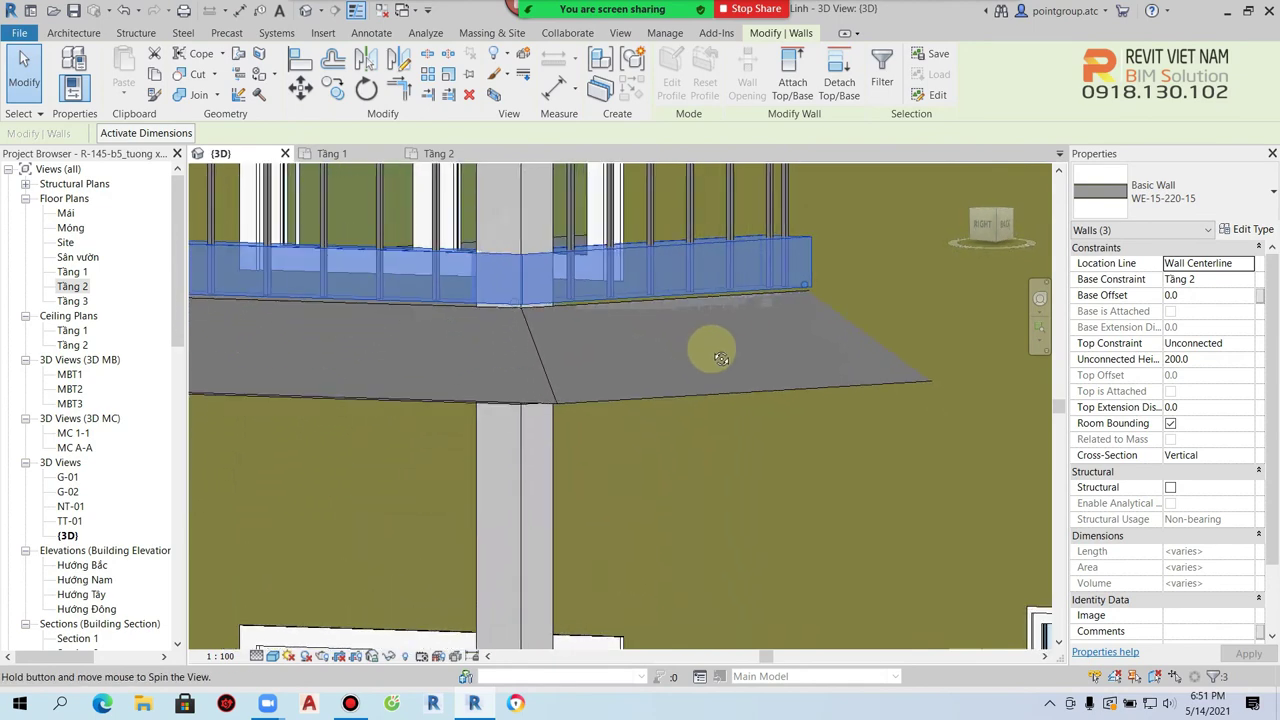
- Give the selected curb walls a -50 base offset and 100 mm unconnected height
click(1202, 295)
text(-50)
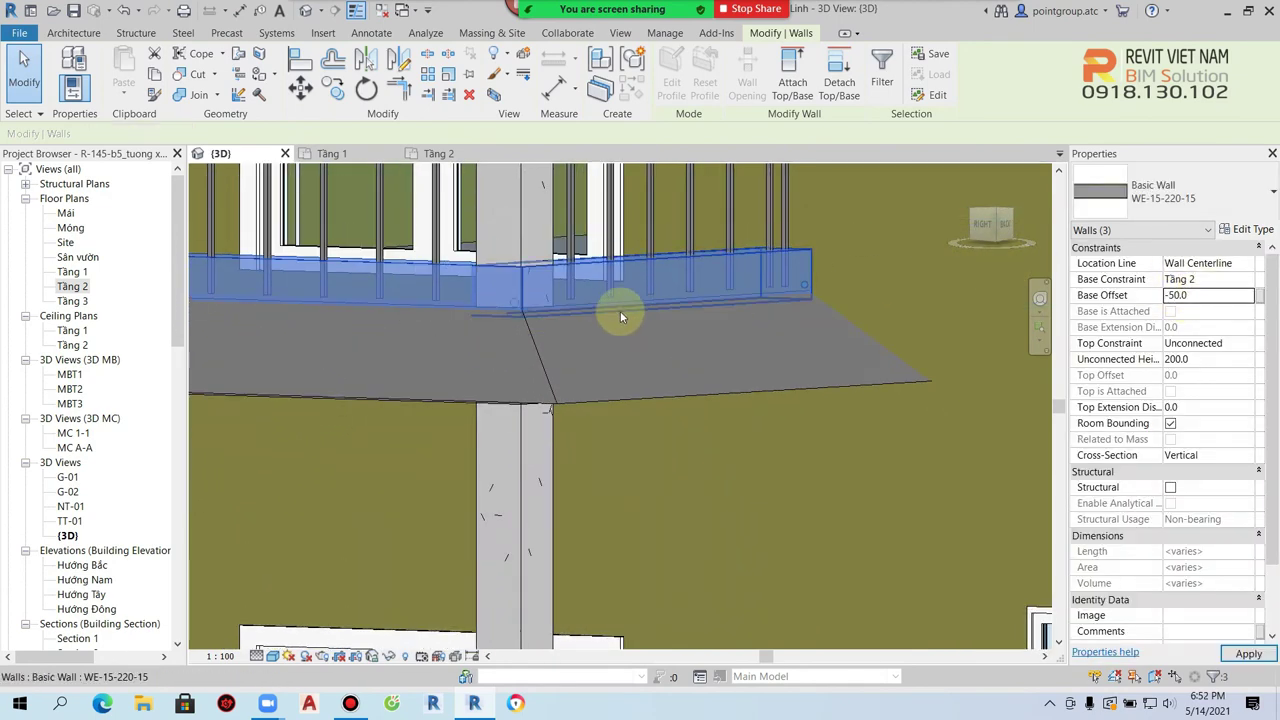
middle_drag(730, 330, 730, 393)
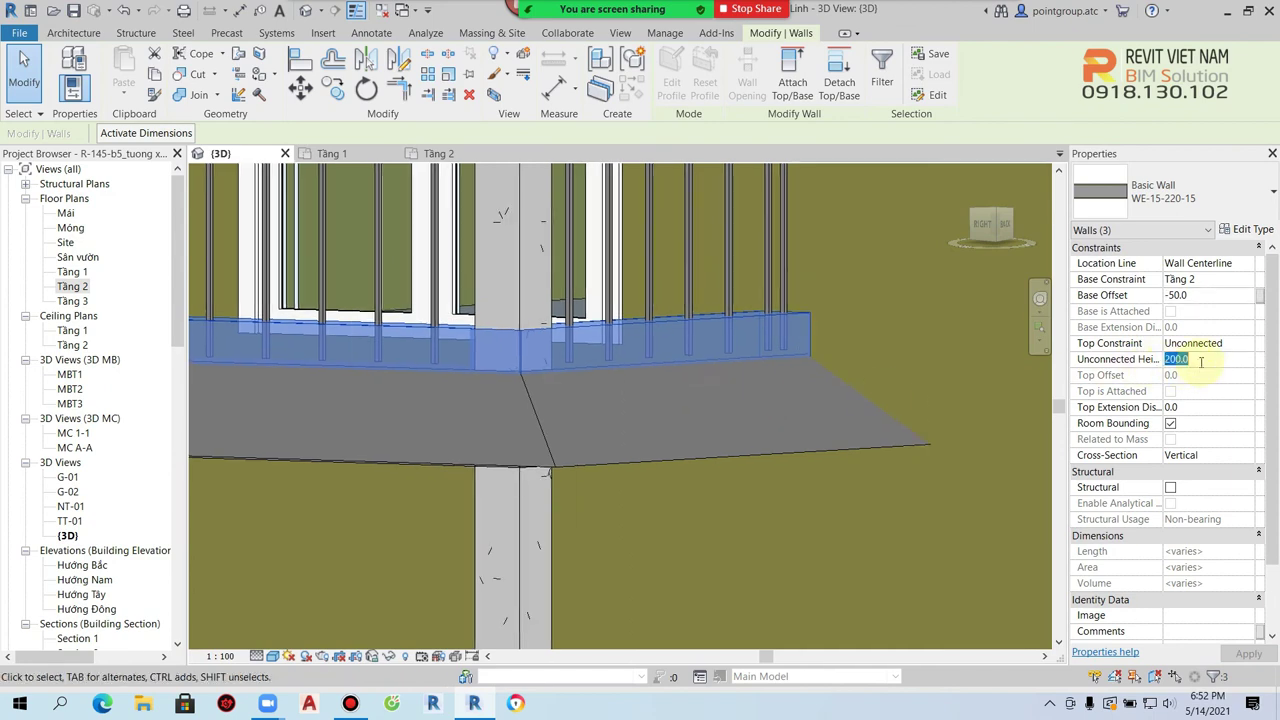
scroll(700, 400, down, 3)
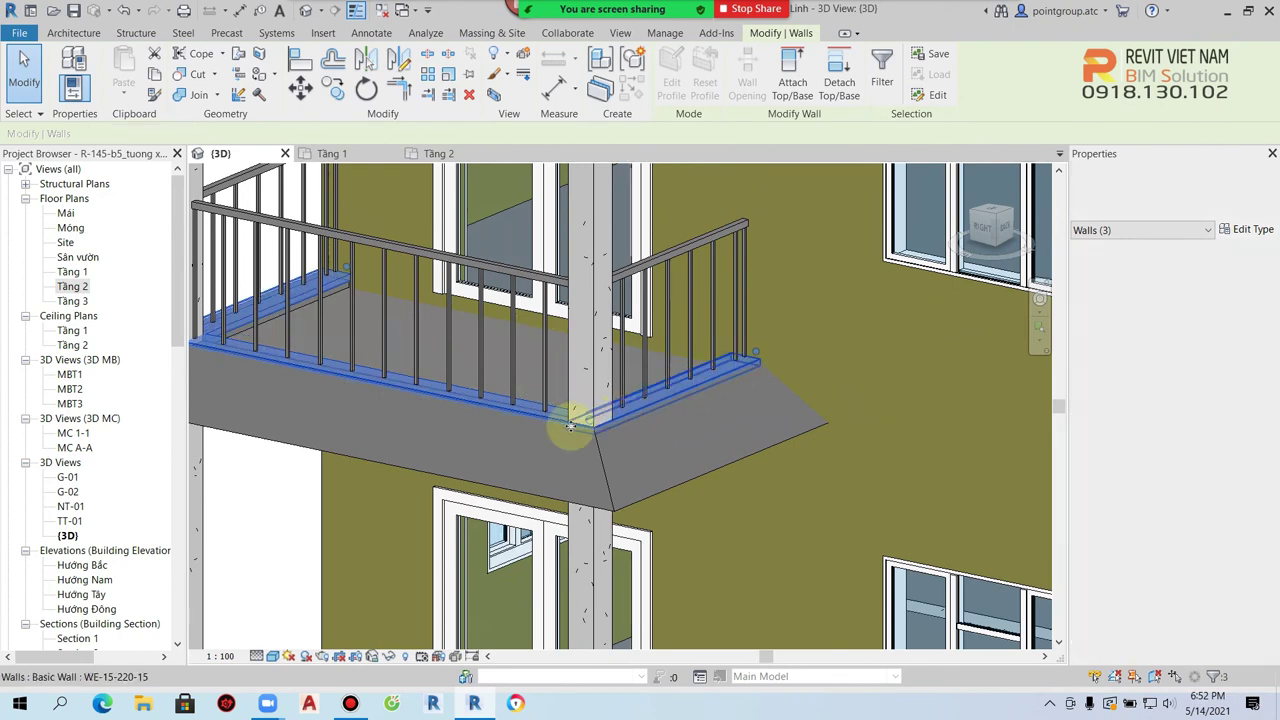
scroll(503, 417, up, 2)
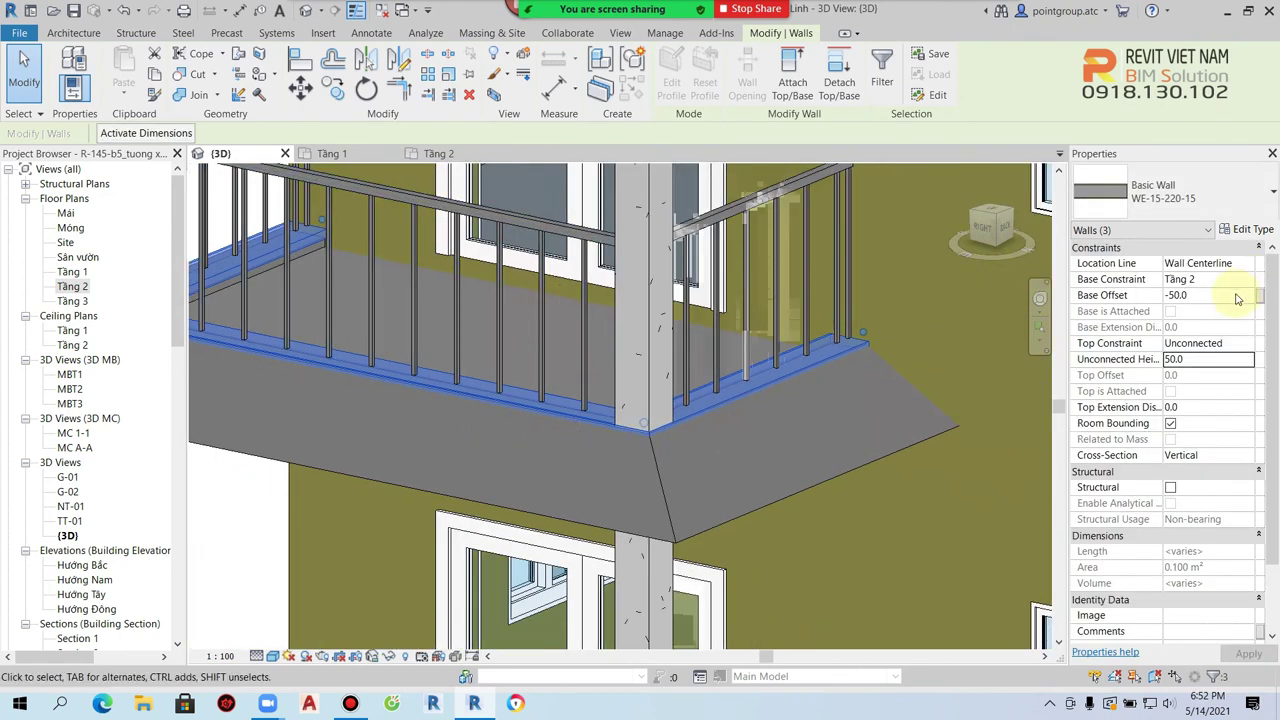
text(10)
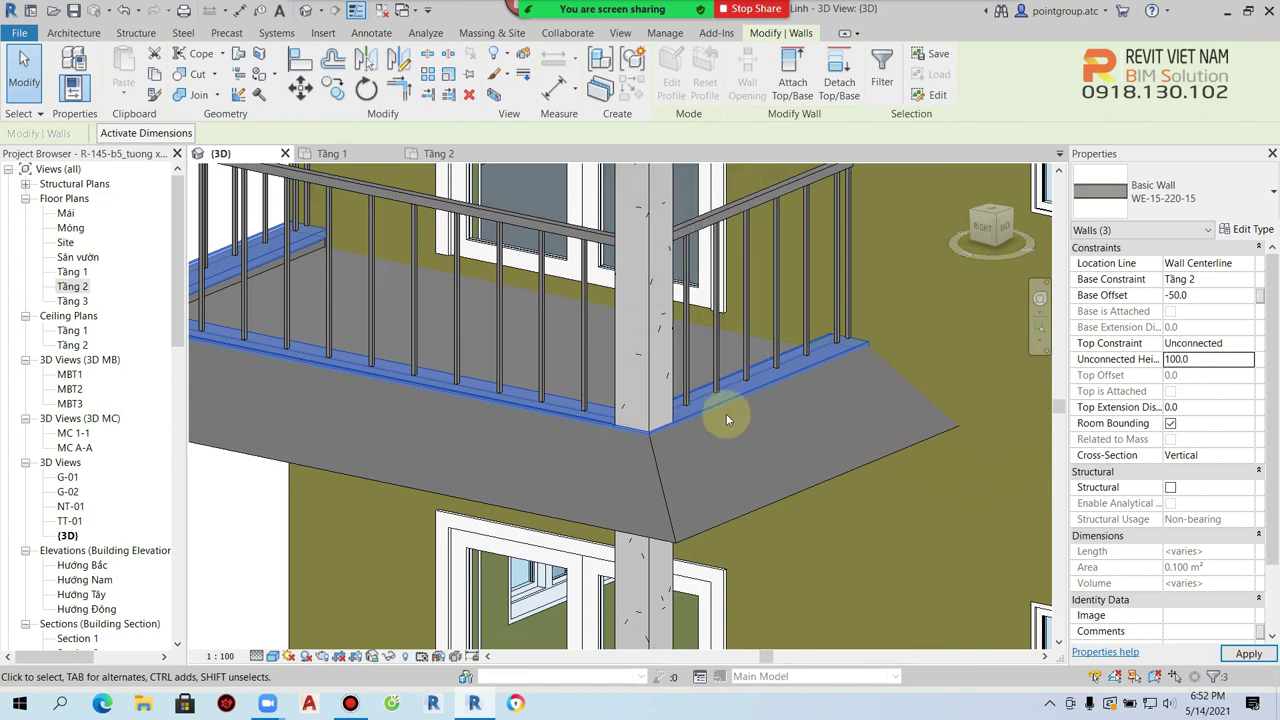
- Clear the wall selection and select the side balcony railing
key(Escape)
mouse_move(759, 412)
shift+middle_down()
mouse_move(718, 425)
mouse_move(557, 300)
mouse_move(500, 300)
mouse_move(550, 225)
shift+middle_up()
click(557, 300)
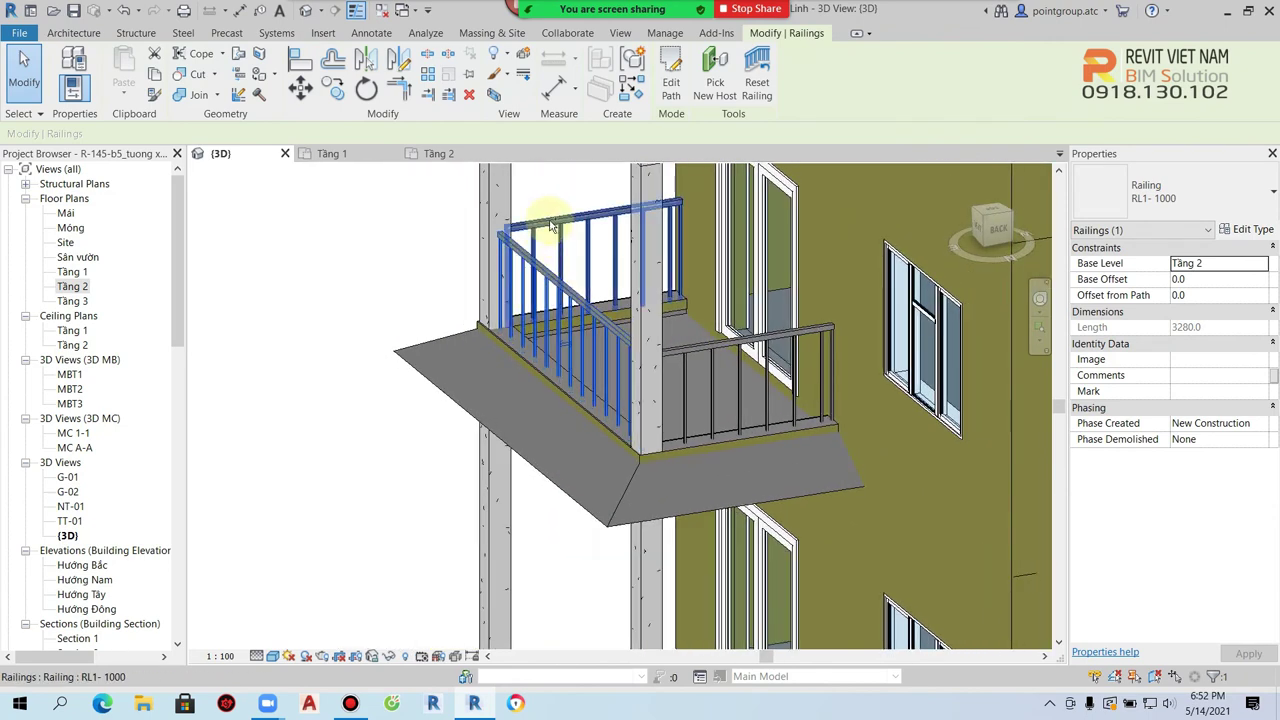
- Add the front railing and set the RL1-1000 railings' base offset to 50
ctrl+click(770, 340)
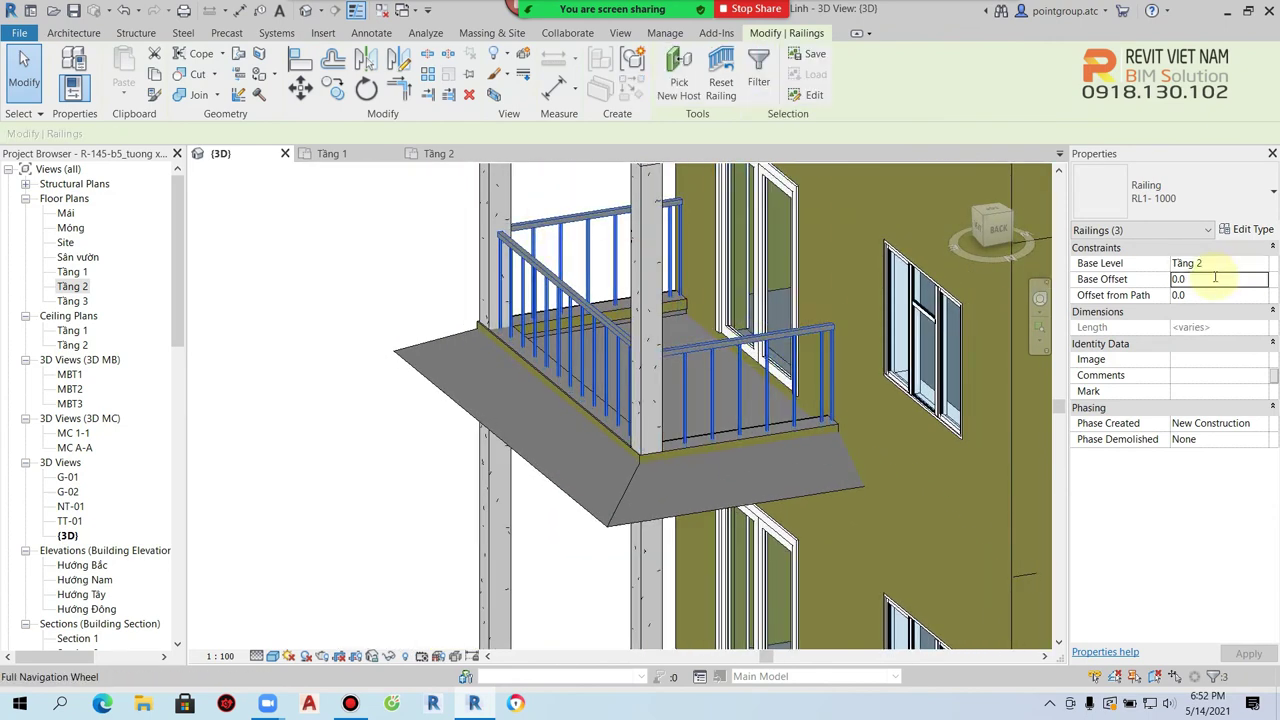
click(1219, 279)
text(50)
key(Return)
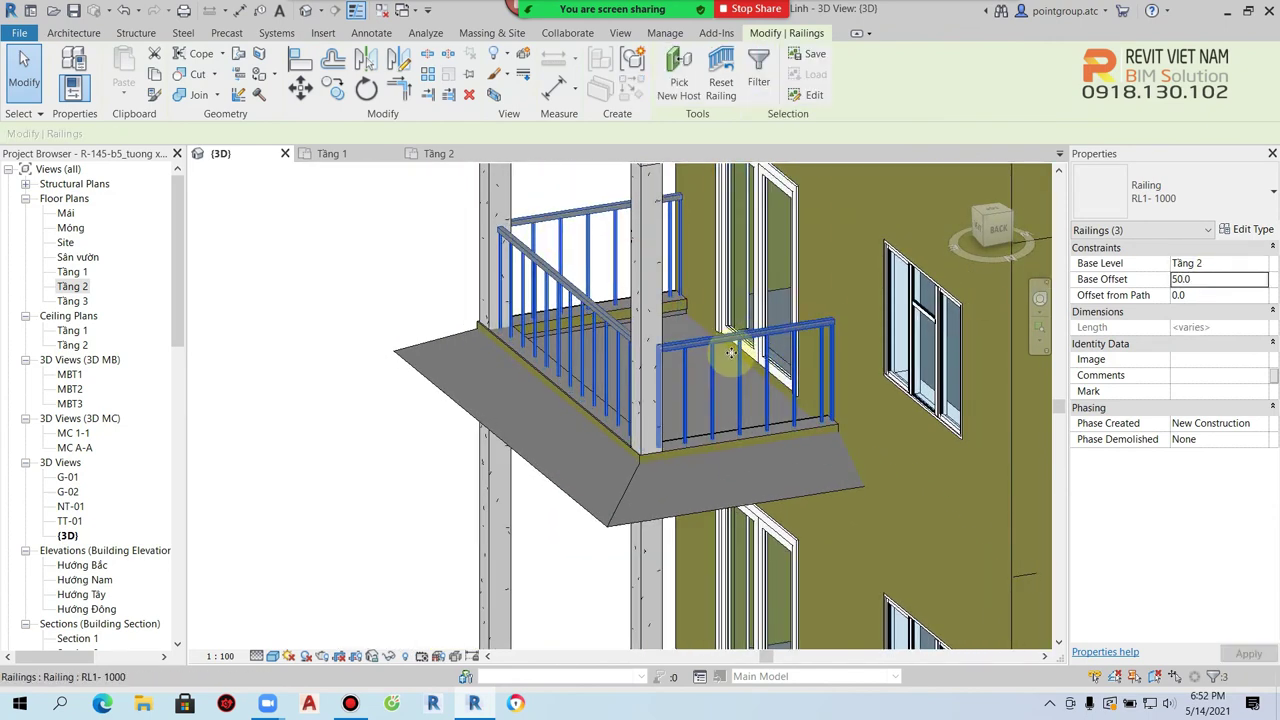
scroll(691, 476, up, 3)
scroll(702, 551, up, 2)
- Deselect the railings and select a curb wall to check its settings
key(Escape)
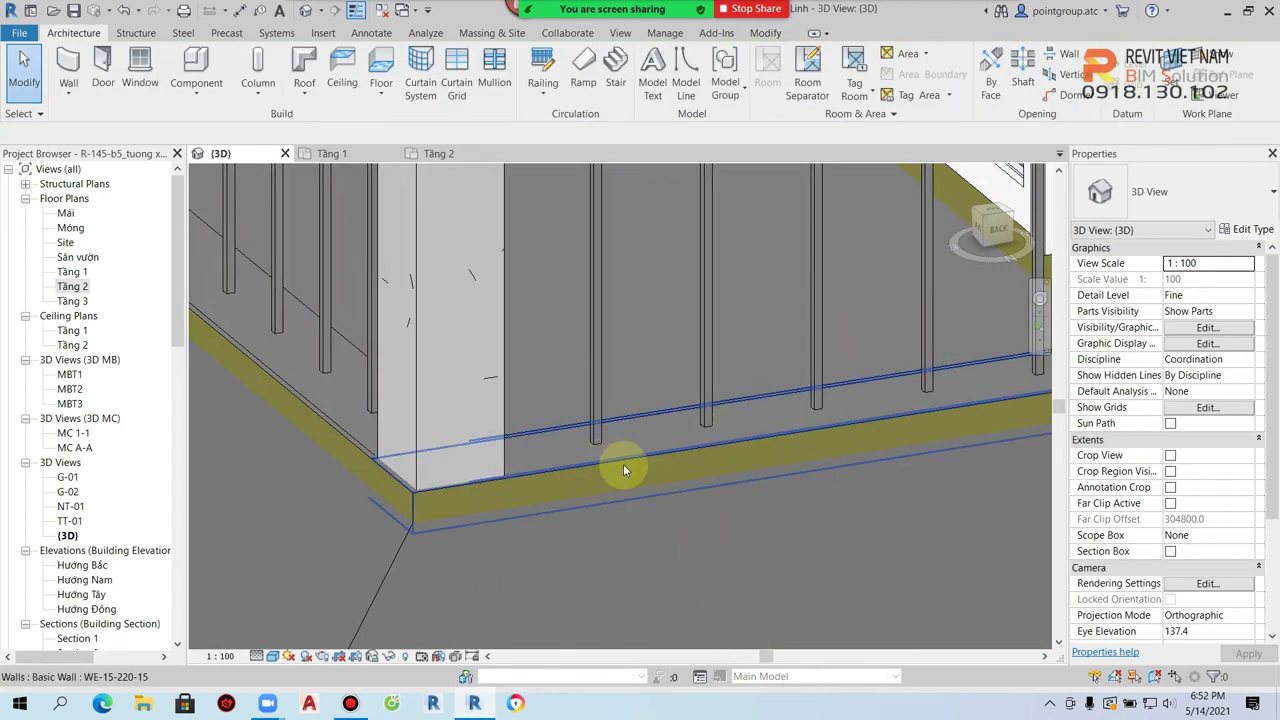
click(621, 461)
scroll(621, 461, down, 3)
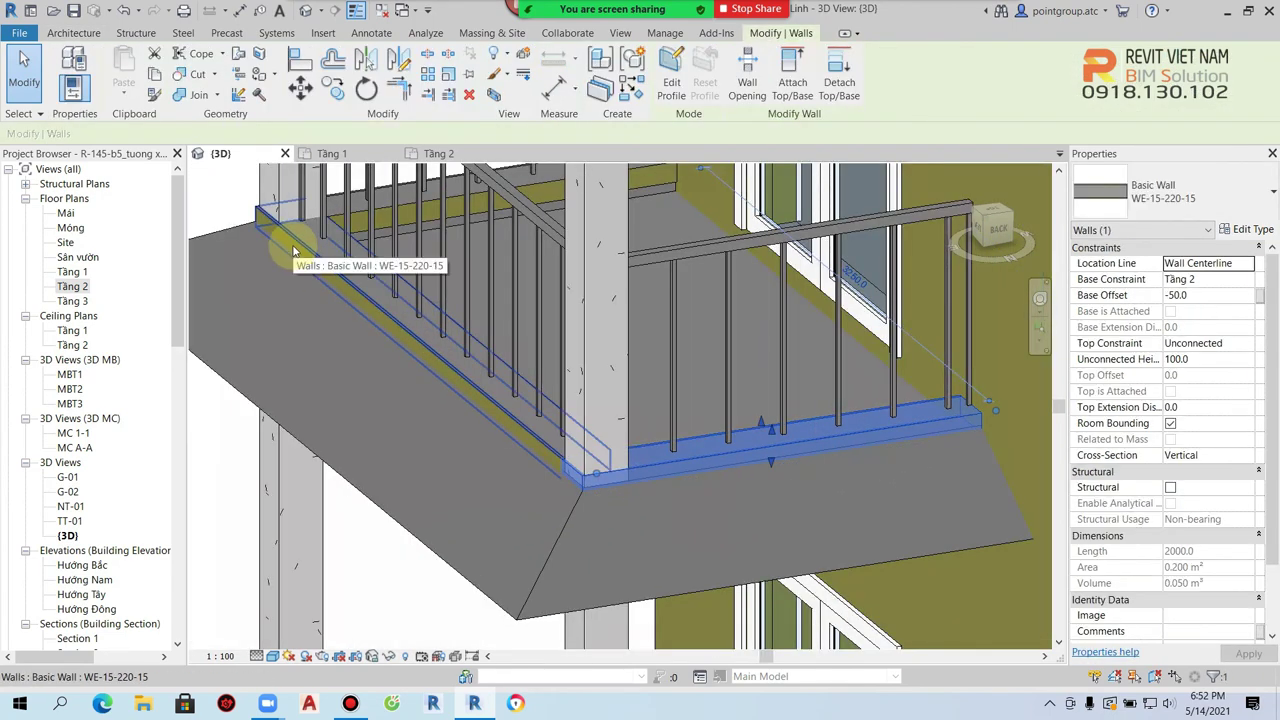